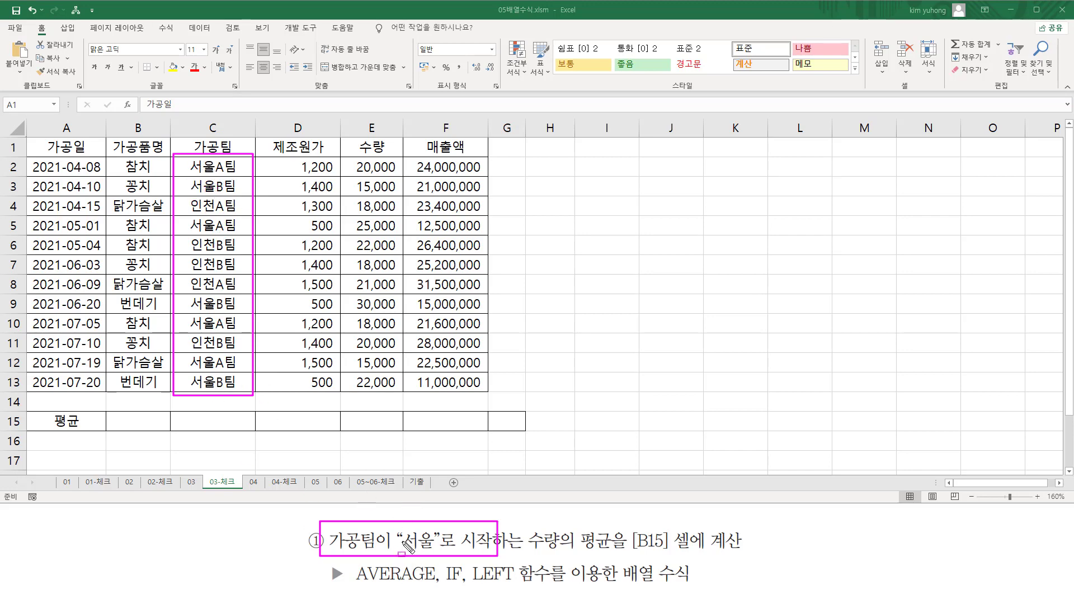
pyautogui.moveTo(402, 551); pyautogui.dragTo(490, 550)
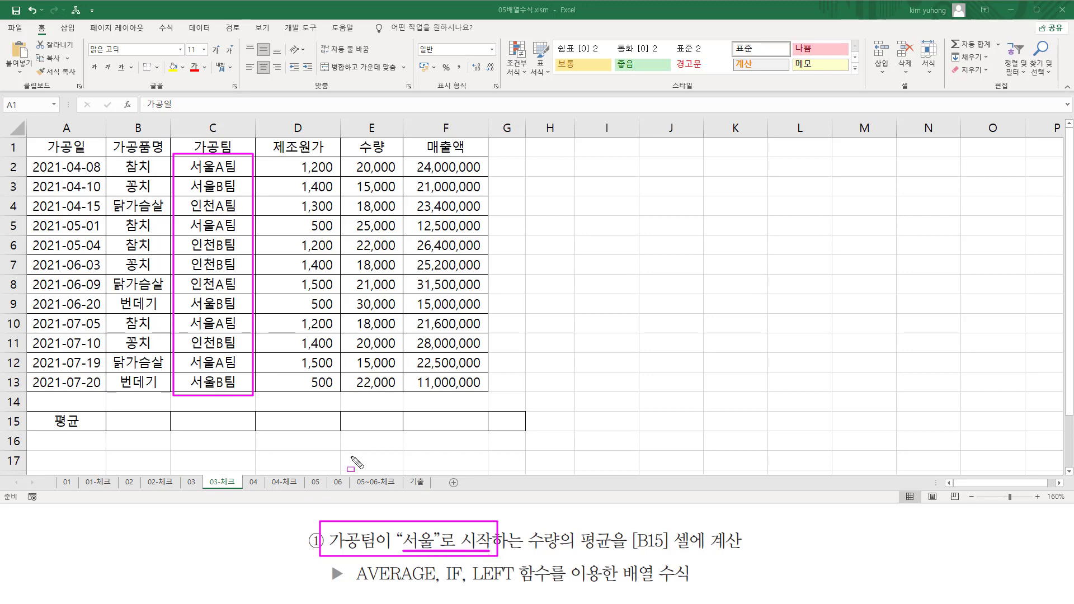
pyautogui.moveTo(188, 148); pyautogui.dragTo(215, 402)
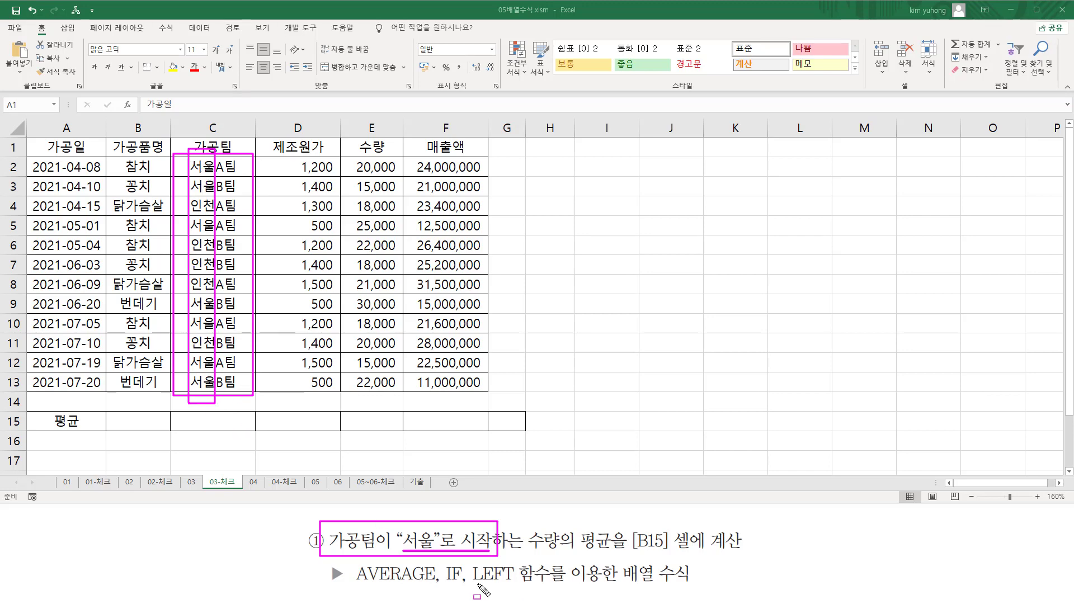
pyautogui.moveTo(471, 586); pyautogui.dragTo(518, 587)
pyautogui.moveTo(528, 556); pyautogui.dragTo(724, 556)
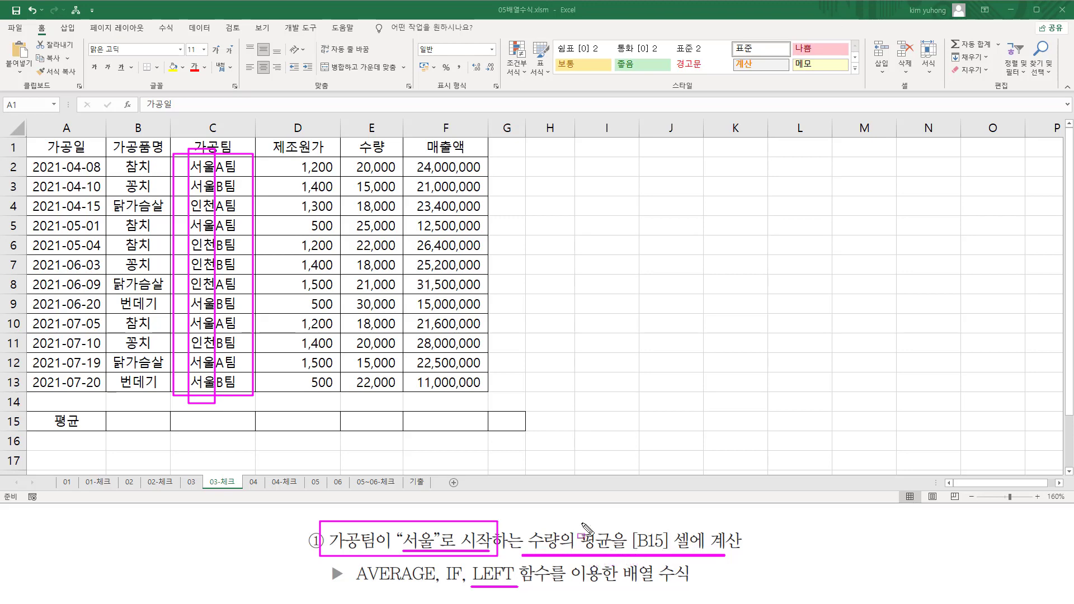
pyautogui.moveTo(352, 562); pyautogui.dragTo(463, 587)
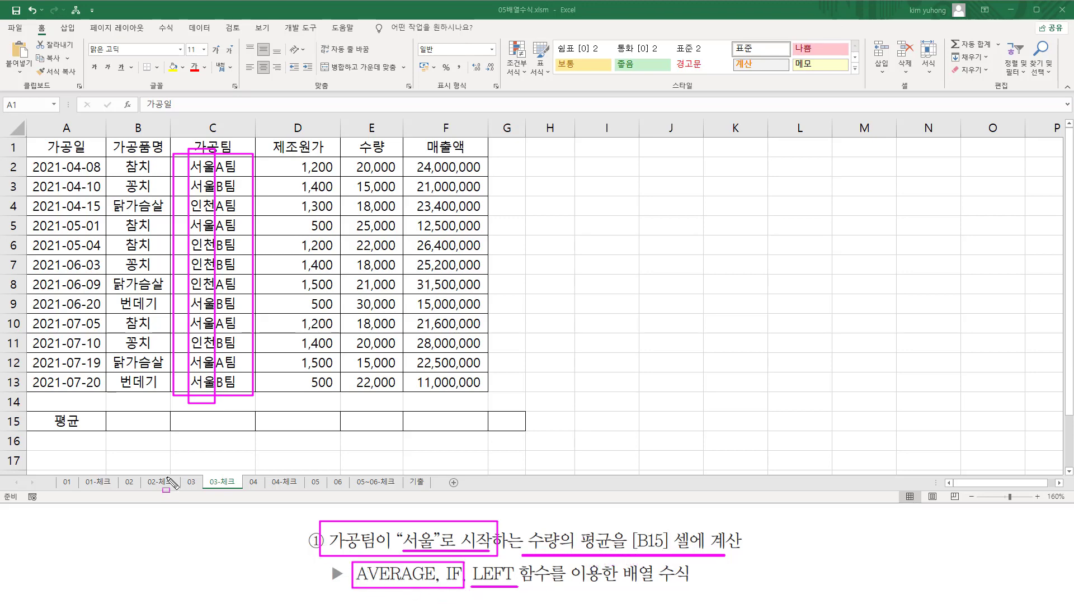
pyautogui.press('Escape')
# Begin a formula in cell B15 with an IF function nested inside AVERAGE
pyautogui.click(136, 409)
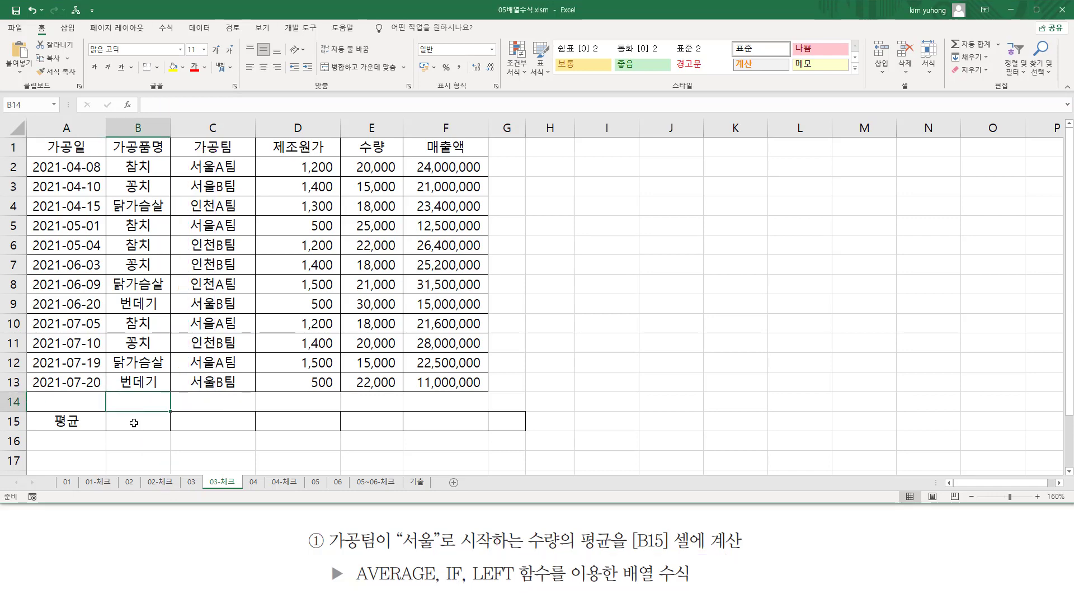
pyautogui.click(134, 423)
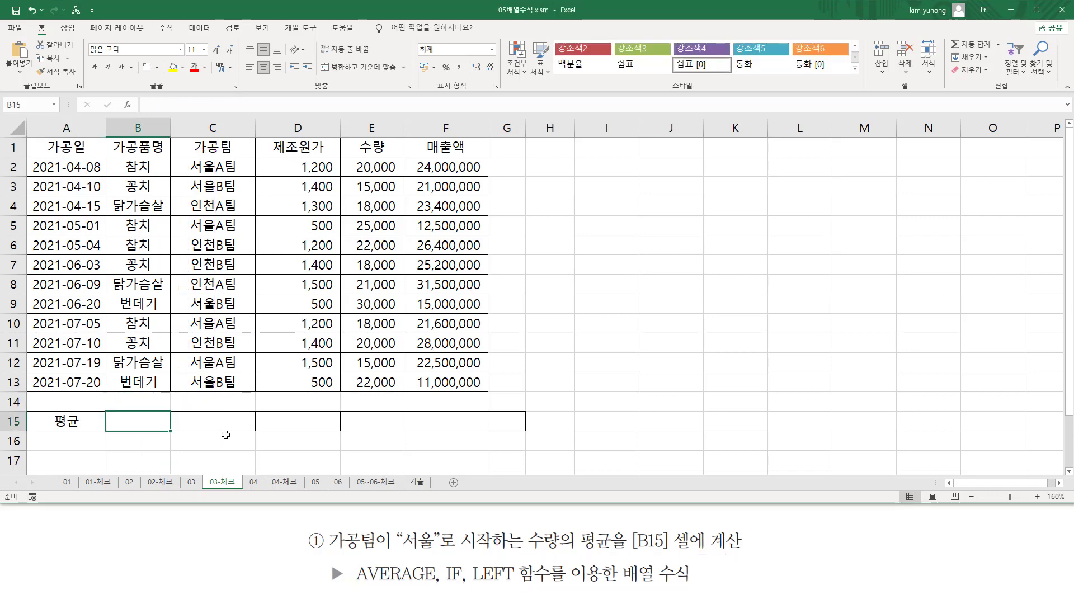
pyautogui.write('=')
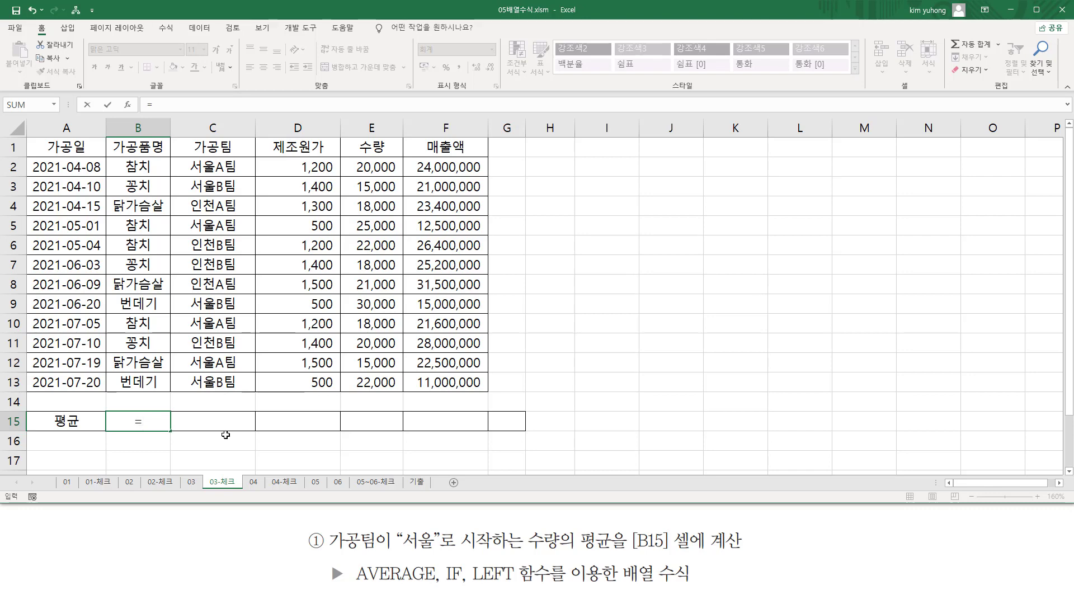
pyautogui.write('av')
pyautogui.press('Down')
pyautogui.press('Tab')
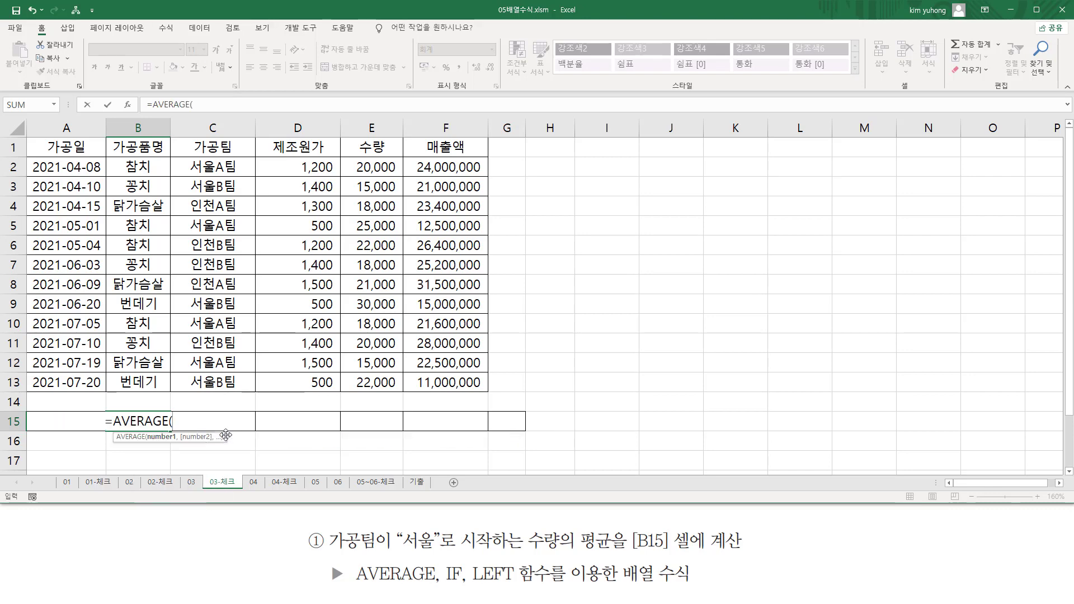
pyautogui.write('if(')
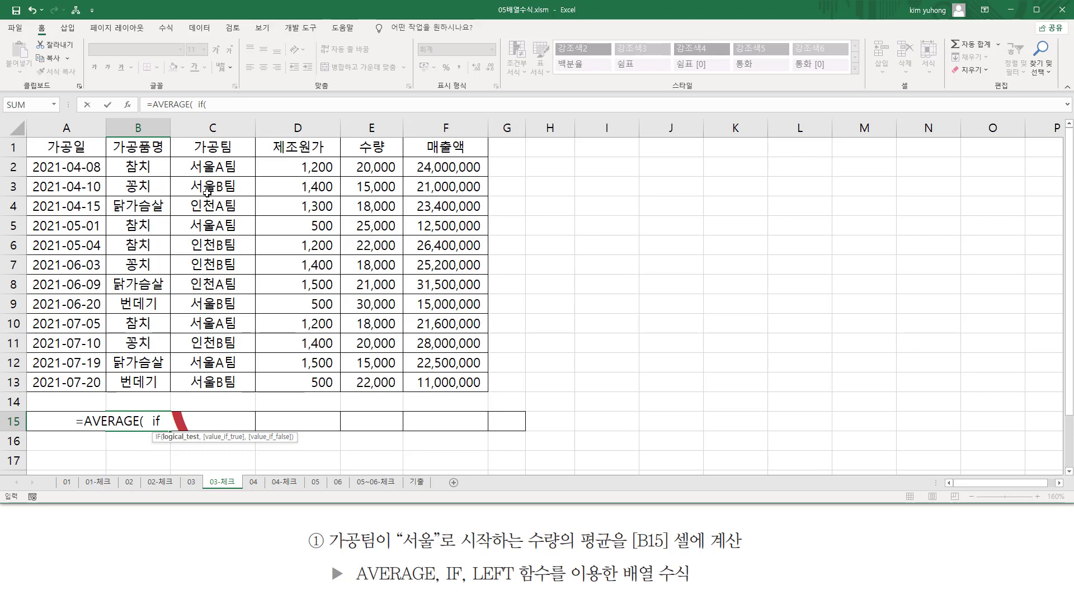
# Add the IF condition LEFT(C2:C13,2)="서울" to test the first two characters of the processing team names
pyautogui.write('le')
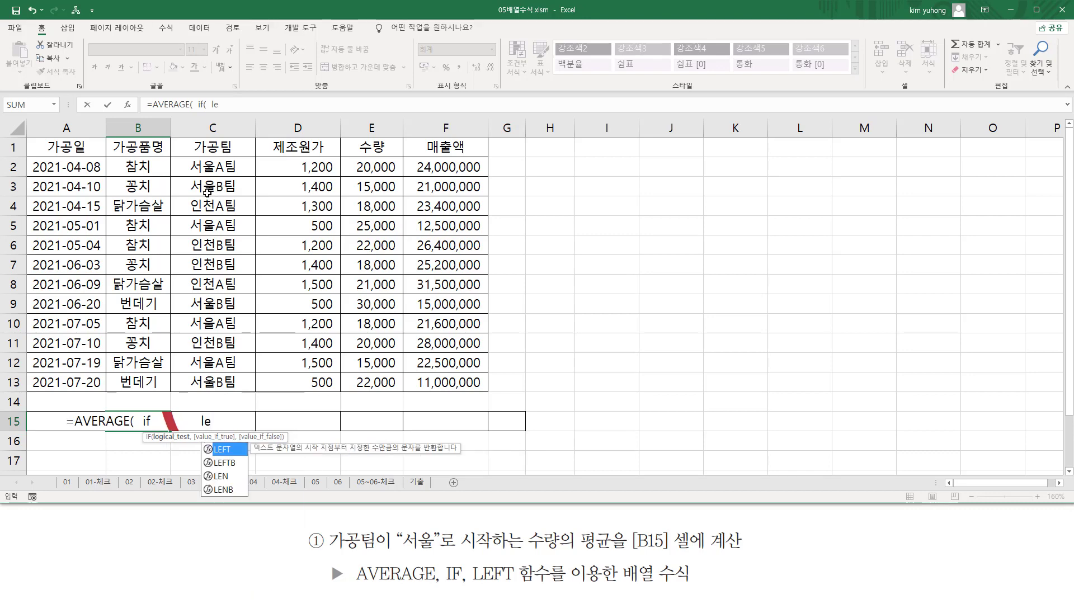
pyautogui.press('Tab')
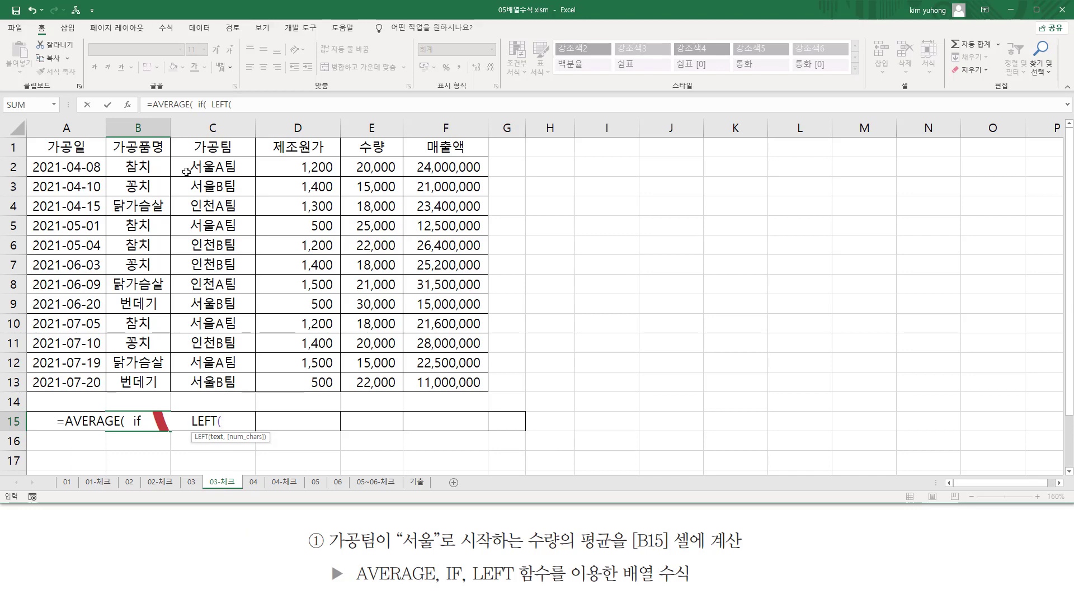
pyautogui.moveTo(218, 167); pyautogui.dragTo(241, 381)
pyautogui.write(',2')
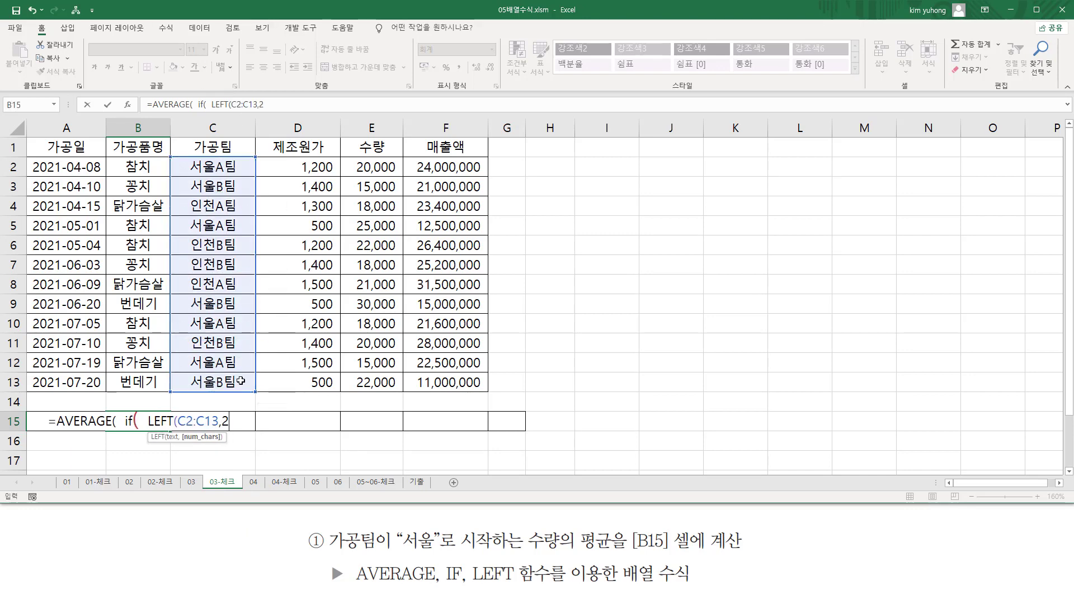
pyautogui.write(')')
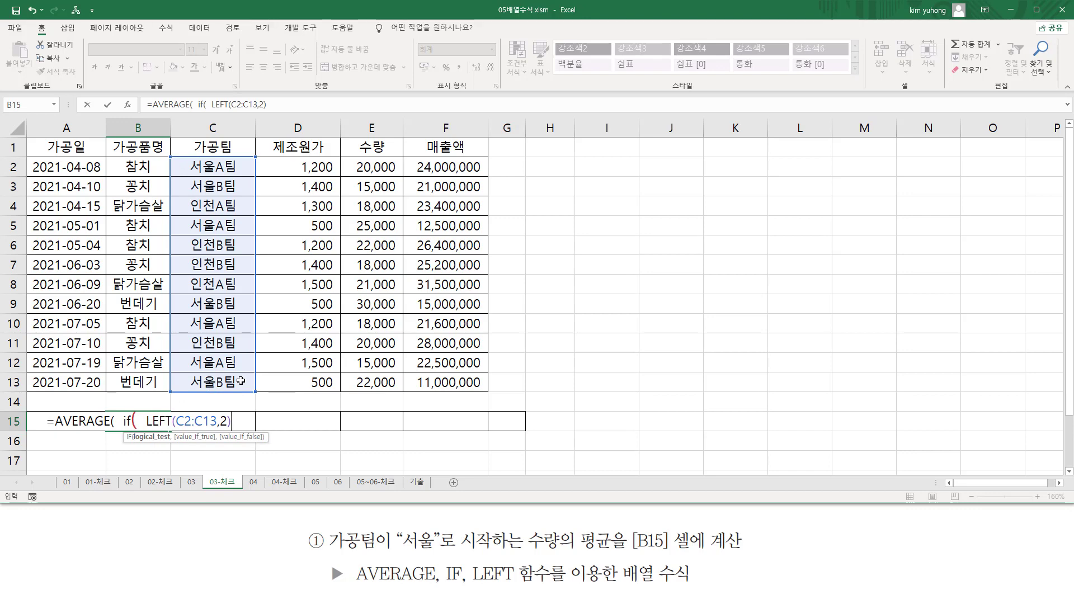
pyautogui.write('="서울')
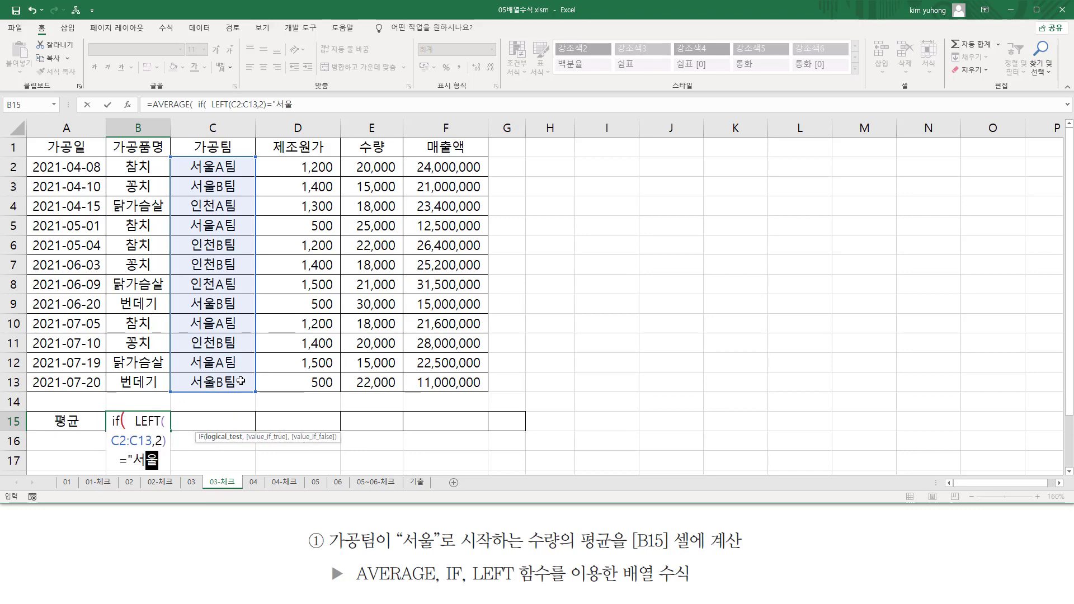
pyautogui.write('"')
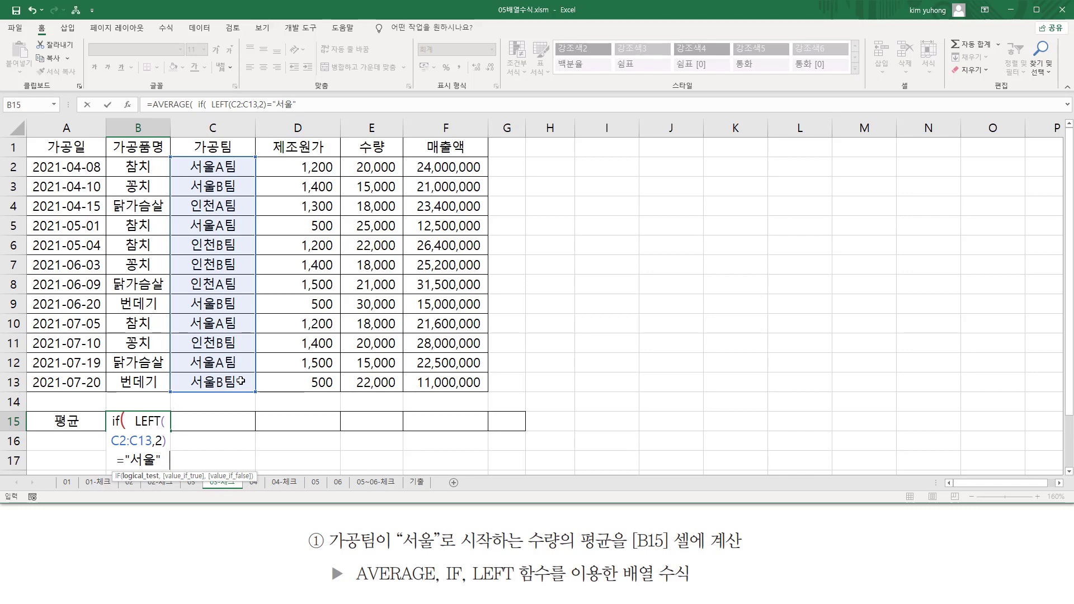
# Use the quantities E2:E13 as the value if true, close both functions and commit B15 as an array formula
pyautogui.write('  ,')
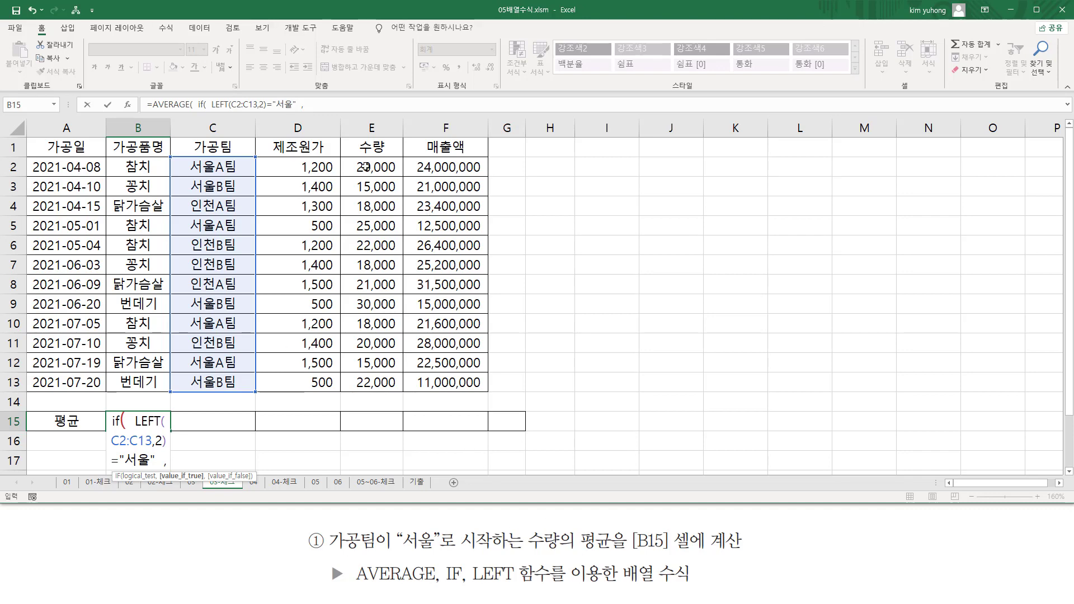
pyautogui.moveTo(365, 166); pyautogui.dragTo(362, 382)
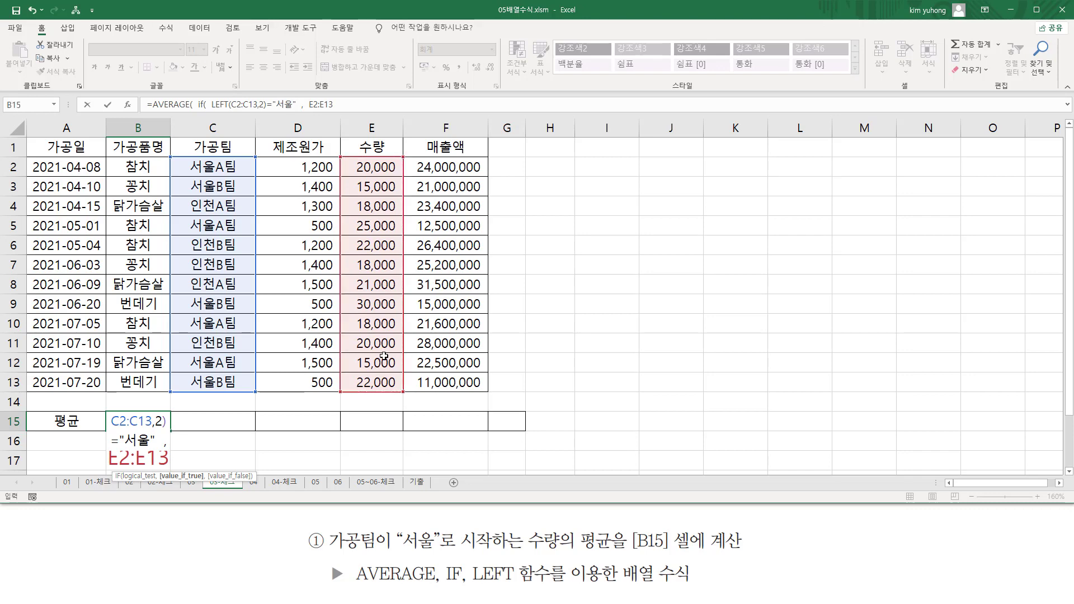
pyautogui.write(')')
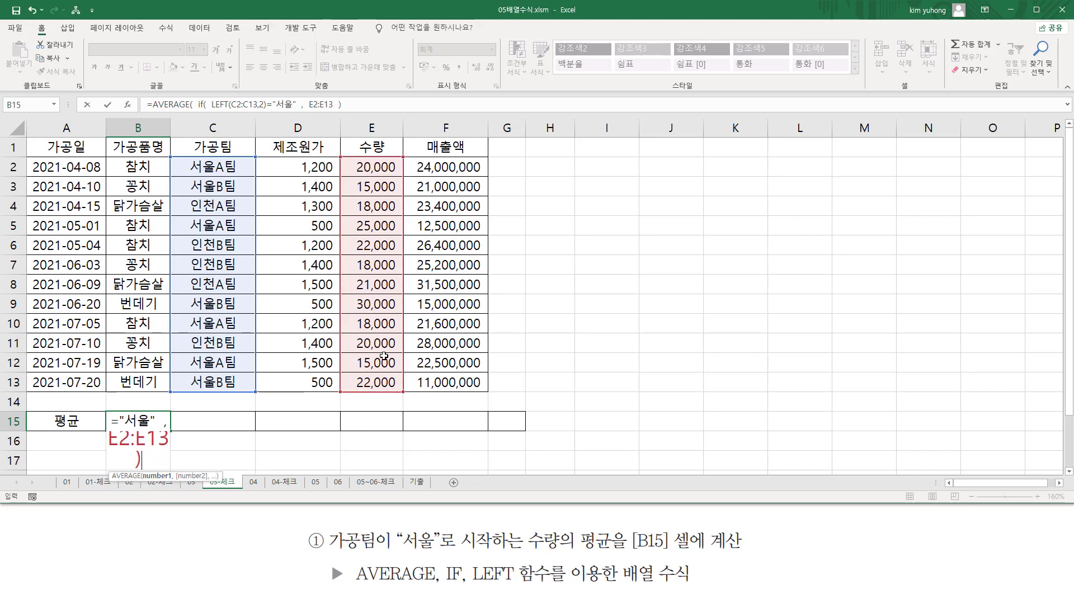
pyautogui.write('  )')
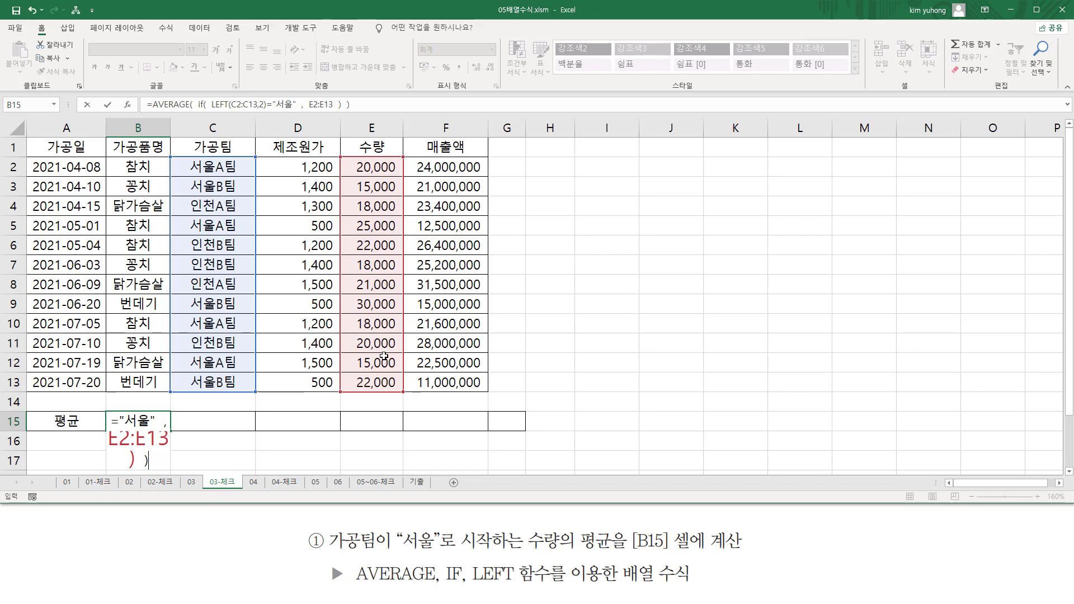
pyautogui.hotkey('ctrl', 'shift', 'Return')
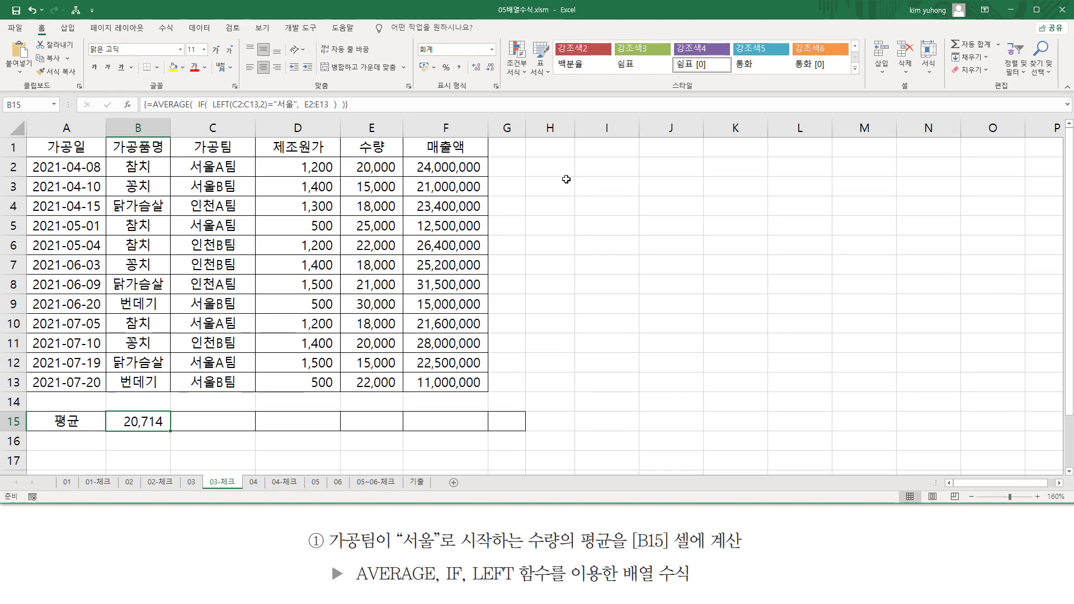
# Write =AVERAGE( IF( LEFT(C2:C13,2)="서울", E2:E13 ) ) as visible formula text in cell H2
pyautogui.click(556, 168)
pyautogui.write('=AVERAGE(  IF(  LEFT(C2:C13,2)="서울",  E2:E13  )  )')
pyautogui.press('Return')
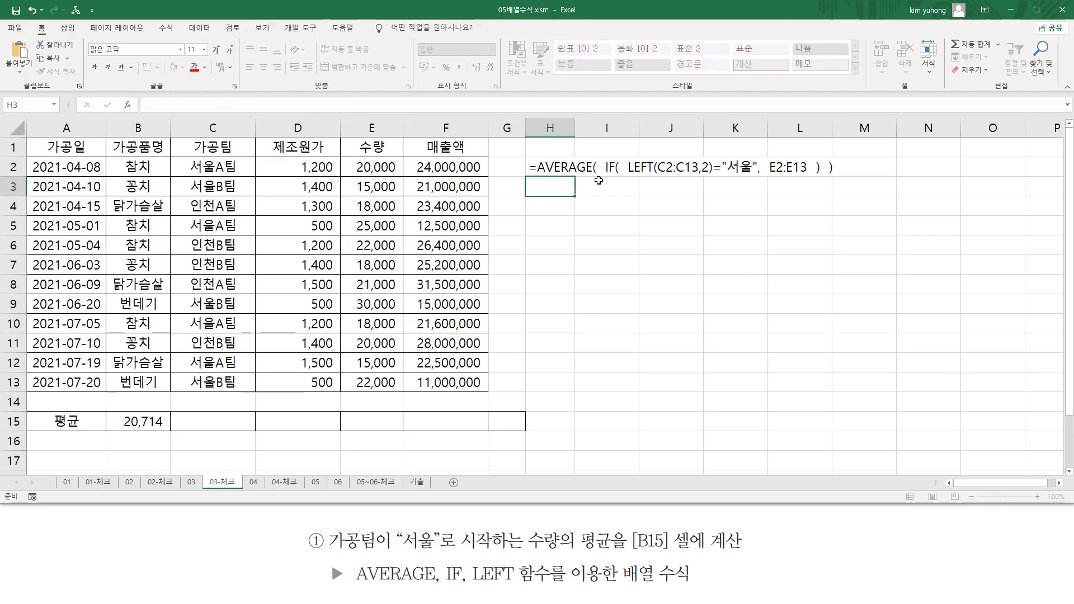
pyautogui.moveTo(627, 151)
pyautogui.mouseDown()
pyautogui.moveTo(637, 171)
pyautogui.moveTo(755, 181)
pyautogui.mouseUp()
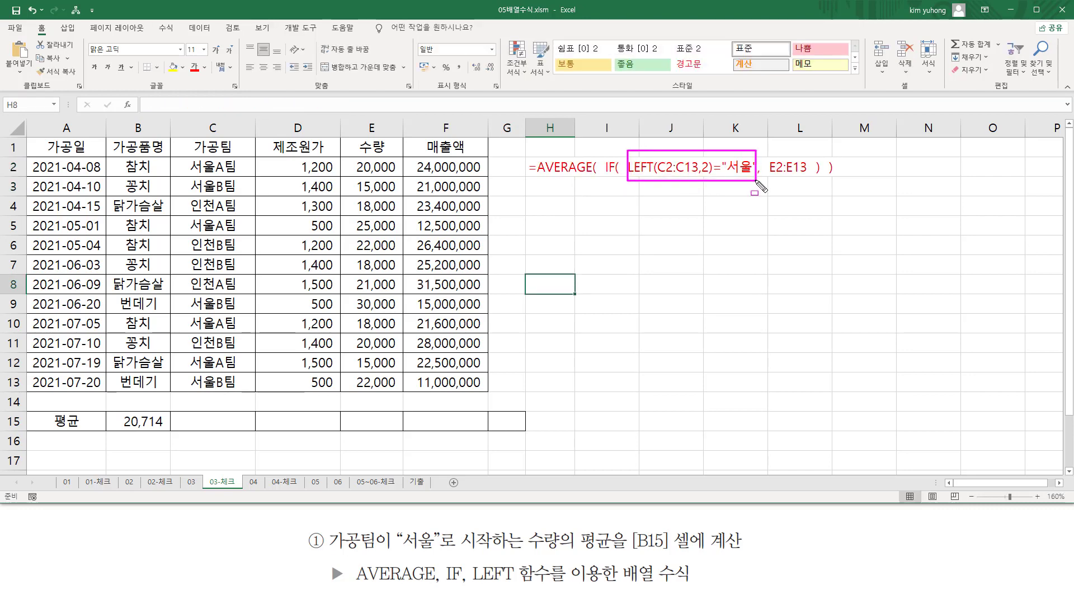
pyautogui.moveTo(658, 175); pyautogui.dragTo(697, 176)
pyautogui.moveTo(770, 176); pyautogui.dragTo(807, 176)
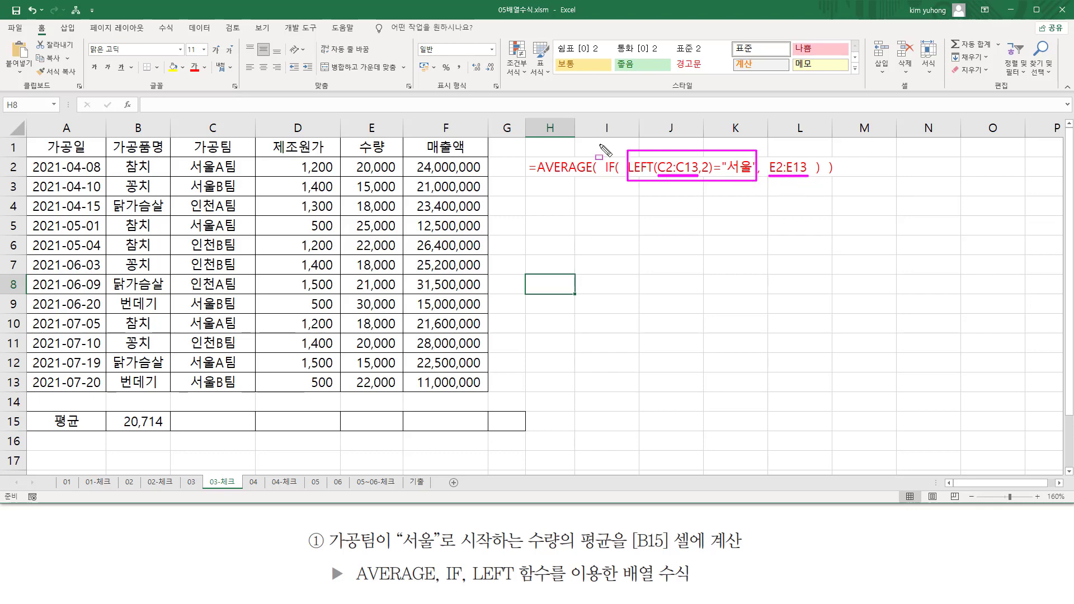
pyautogui.moveTo(600, 145)
pyautogui.mouseDown()
pyautogui.moveTo(632, 192)
pyautogui.moveTo(824, 189)
pyautogui.mouseUp()
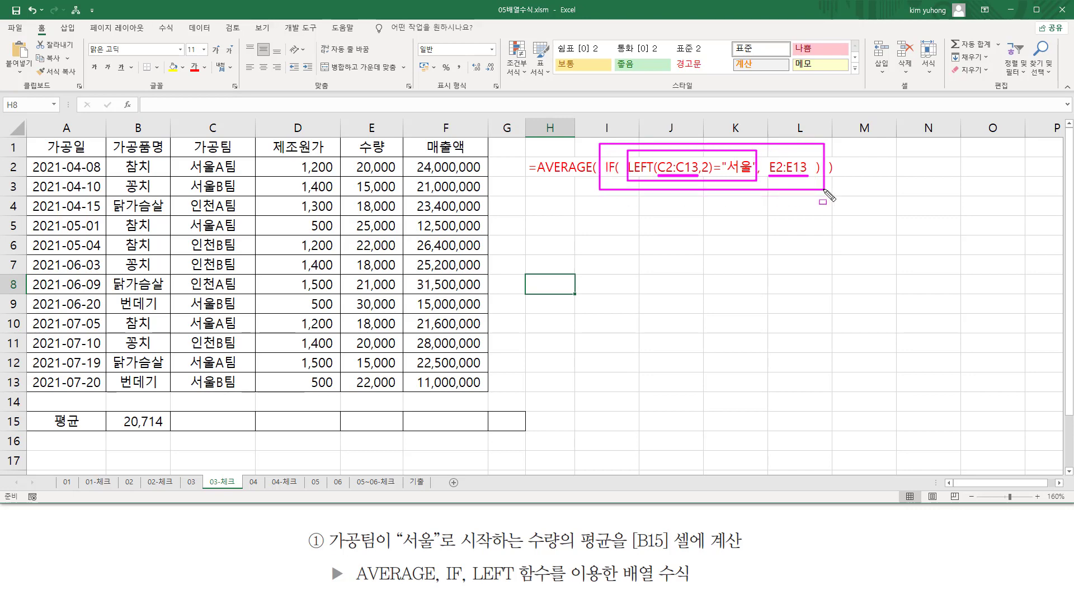
pyautogui.moveTo(531, 177); pyautogui.dragTo(597, 177)
pyautogui.press('Escape')
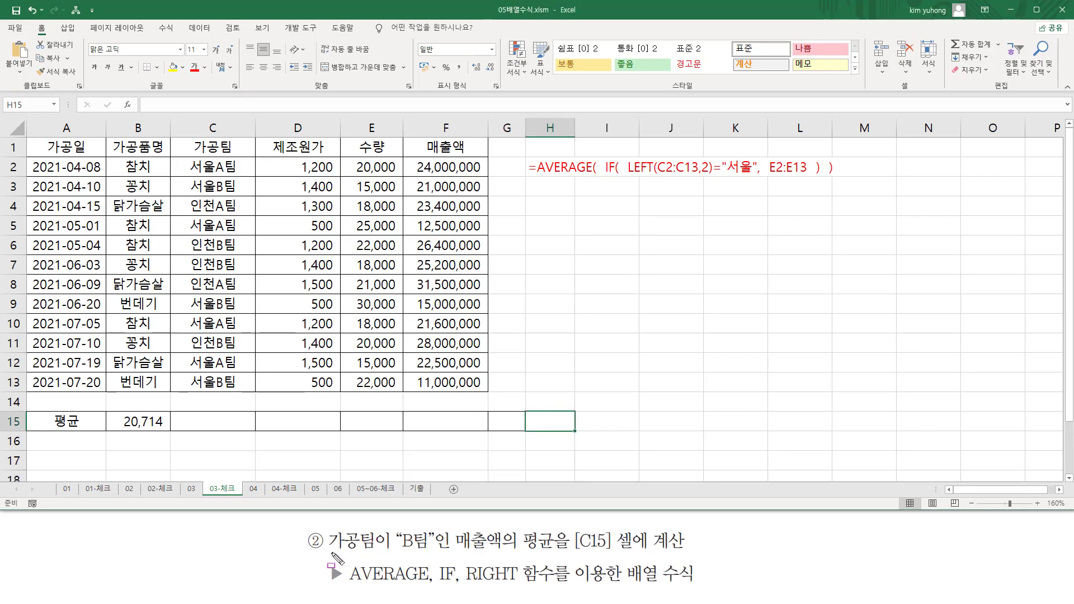
pyautogui.moveTo(324, 554)
pyautogui.mouseDown()
pyautogui.moveTo(439, 556)
pyautogui.moveTo(435, 531)
pyautogui.mouseUp()
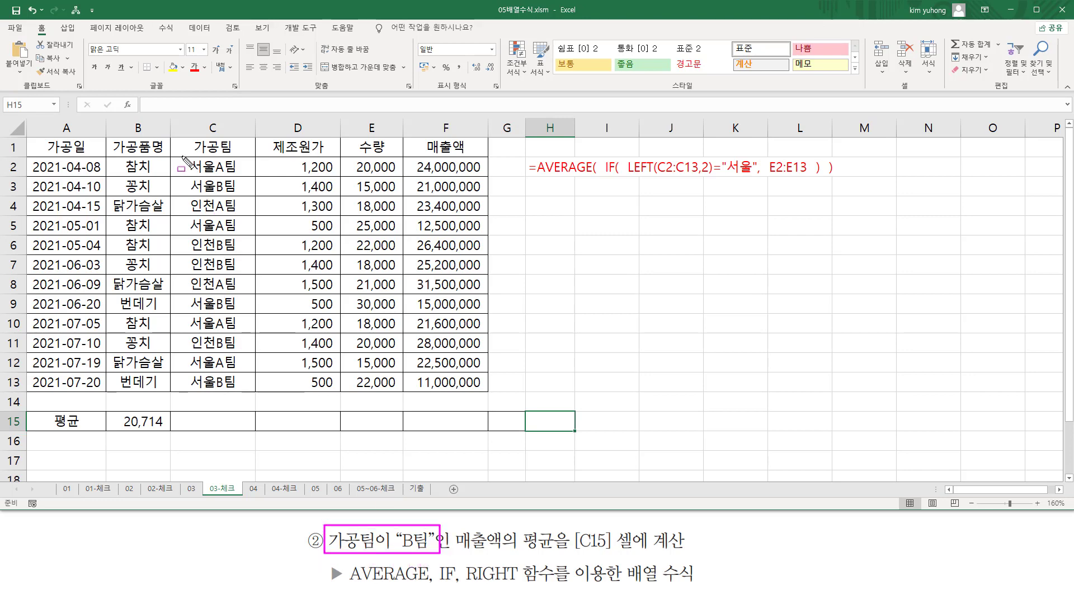
pyautogui.moveTo(182, 157)
pyautogui.mouseDown()
pyautogui.moveTo(242, 215)
pyautogui.moveTo(246, 393)
pyautogui.mouseUp()
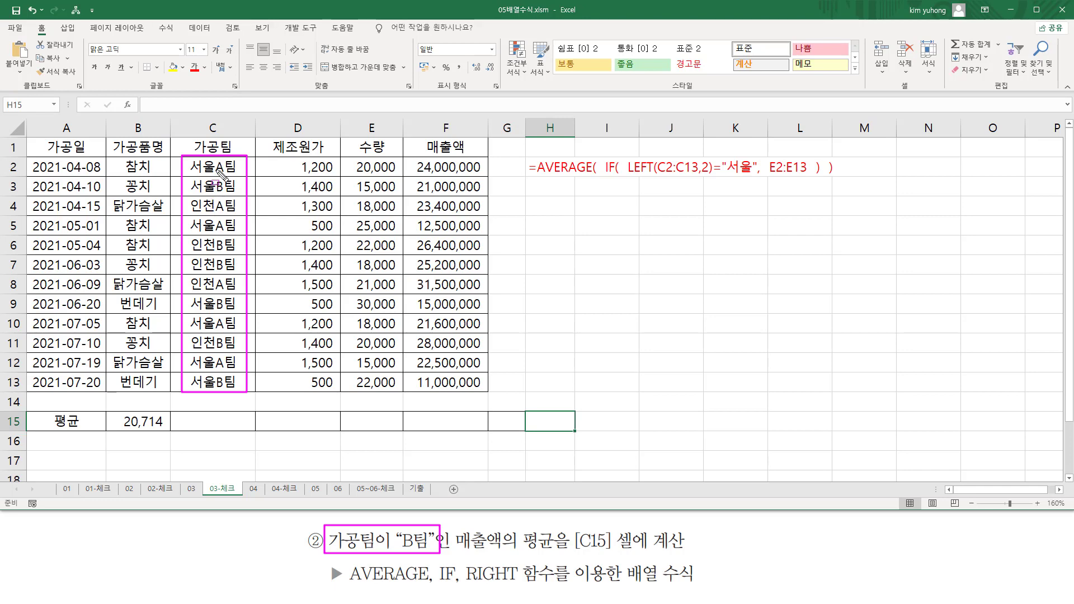
pyautogui.moveTo(215, 147); pyautogui.dragTo(240, 401)
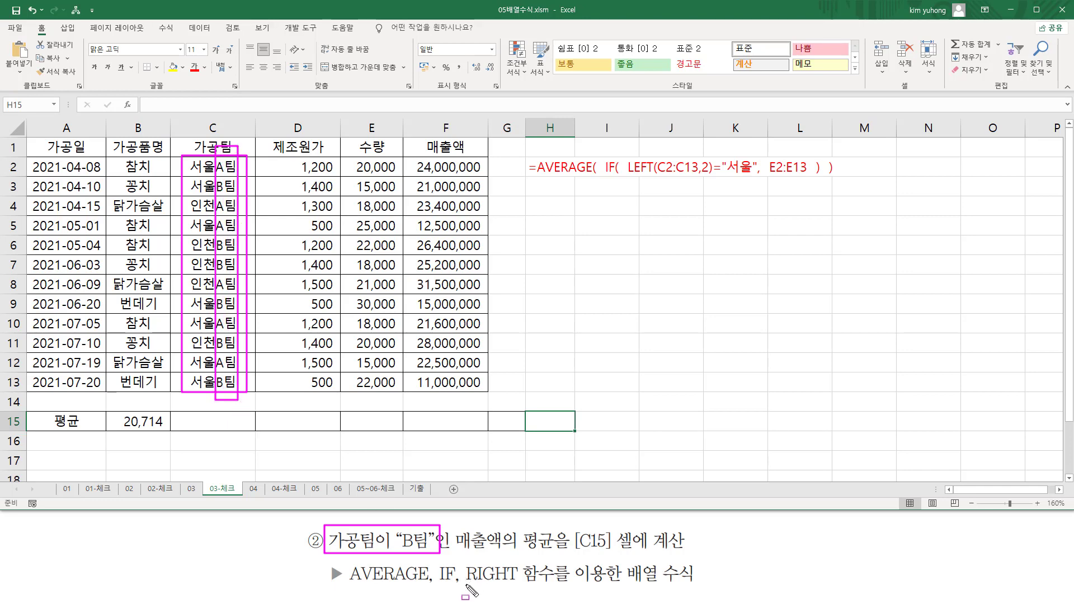
pyautogui.moveTo(464, 583); pyautogui.dragTo(516, 585)
pyautogui.moveTo(456, 551); pyautogui.dragTo(558, 552)
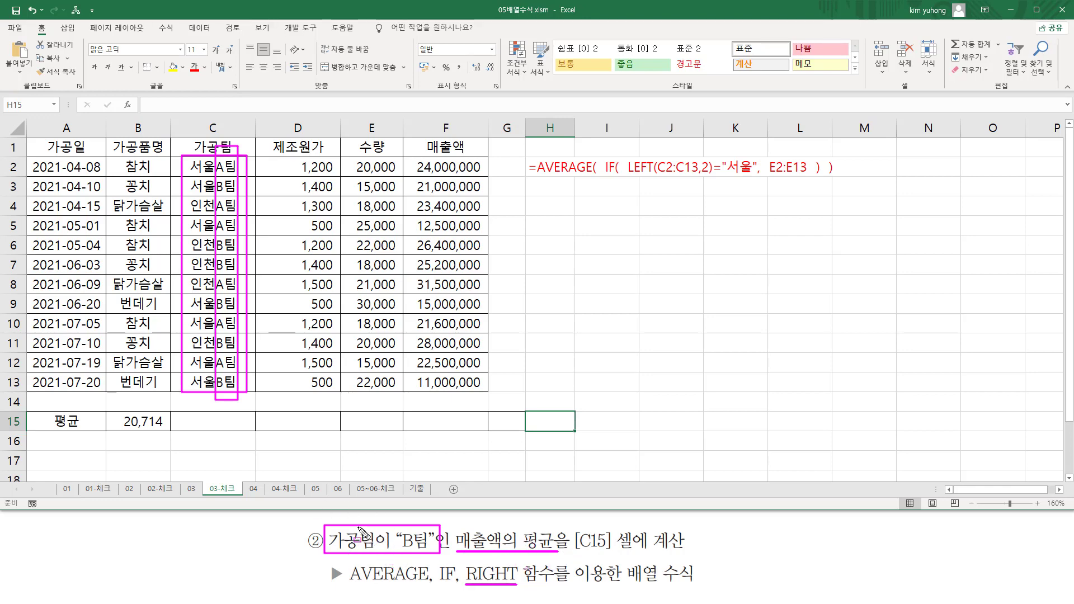
pyautogui.press('Escape')
# Begin a formula in cell C15 with an IF function nested inside AVERAGE
pyautogui.click(210, 422)
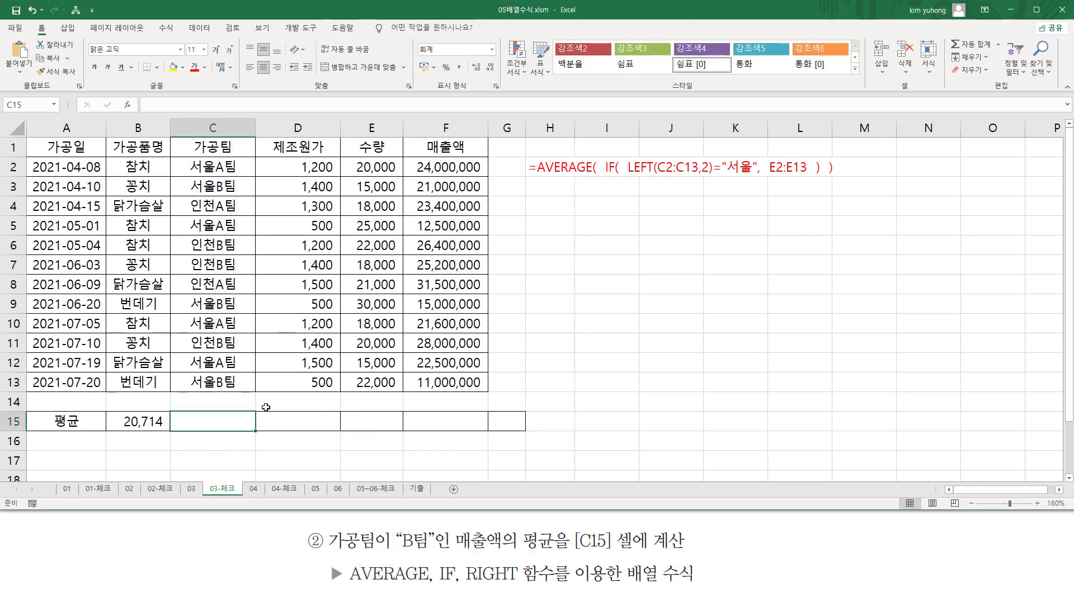
pyautogui.write('=ㅁ')
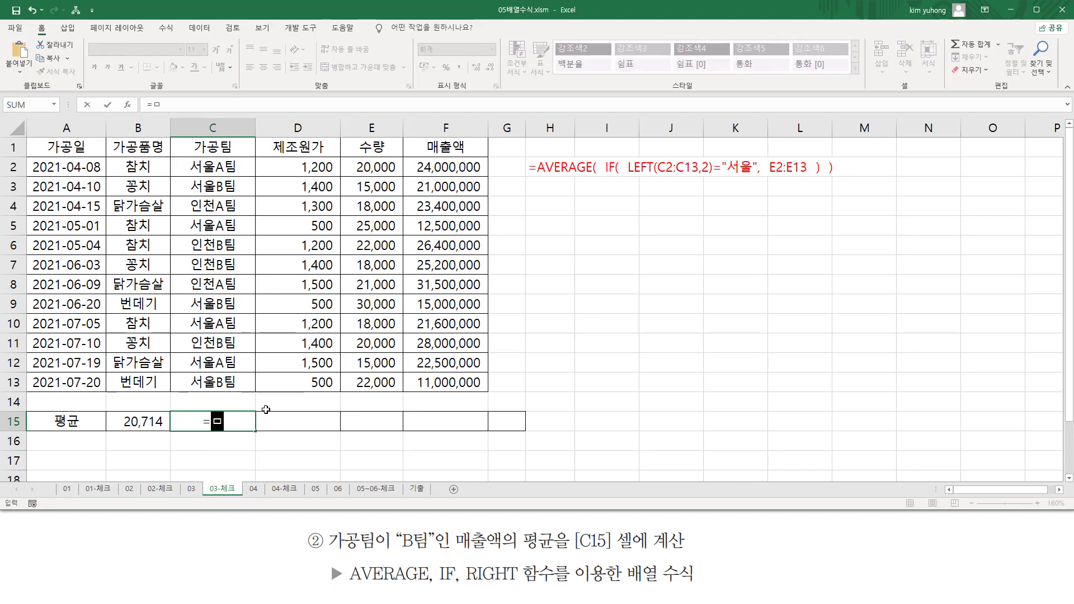
pyautogui.press('BackSpace')
pyautogui.press('Hangul')
pyautogui.write('aver')
pyautogui.press('Tab')
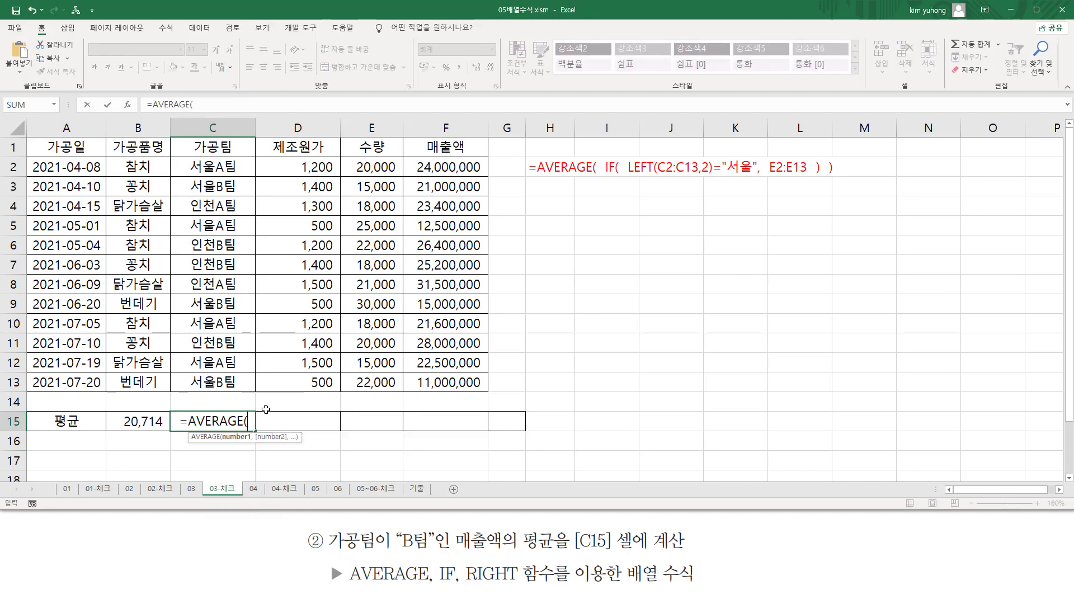
pyautogui.write('if')
pyautogui.press('Tab')
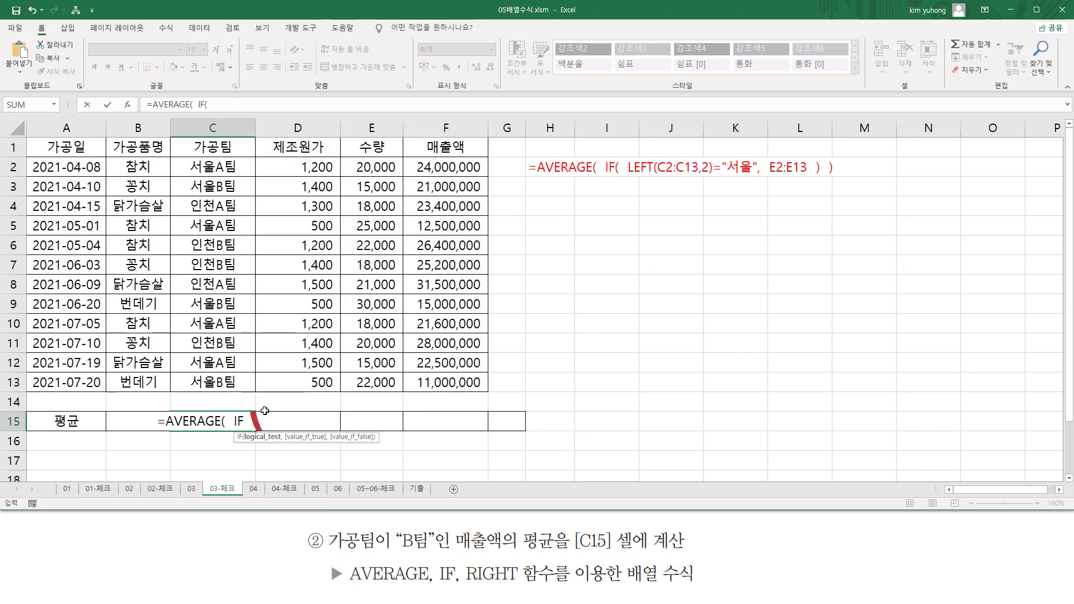
# Add the IF condition RIGHT(C2:C13,2)="B팀" to test the last two characters of the processing team names
pyautogui.write('ri')
pyautogui.press('Tab')
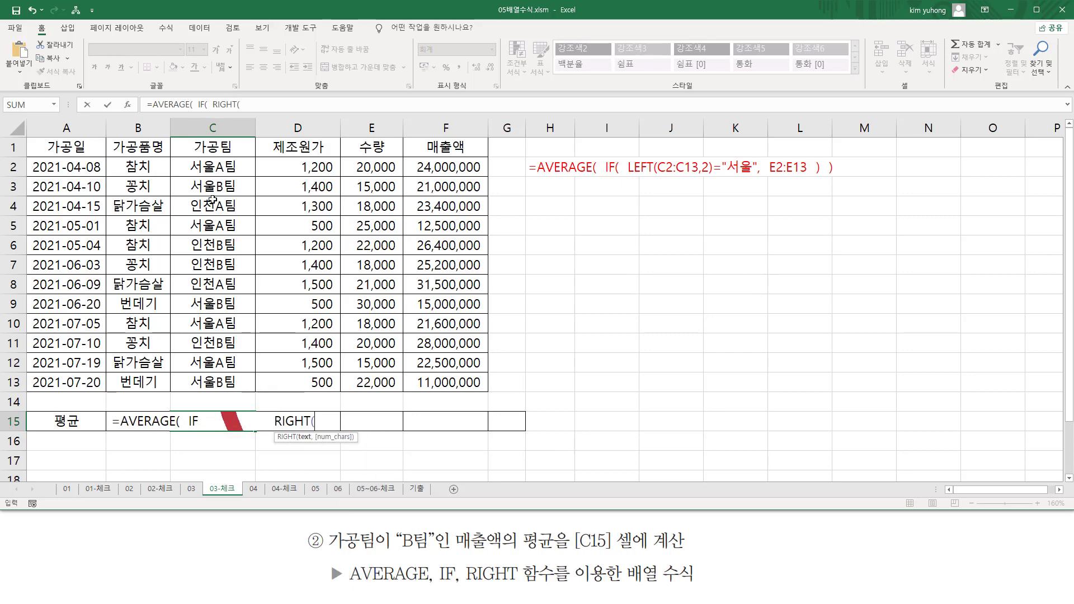
pyautogui.moveTo(222, 167); pyautogui.dragTo(215, 382)
pyautogui.write(',')
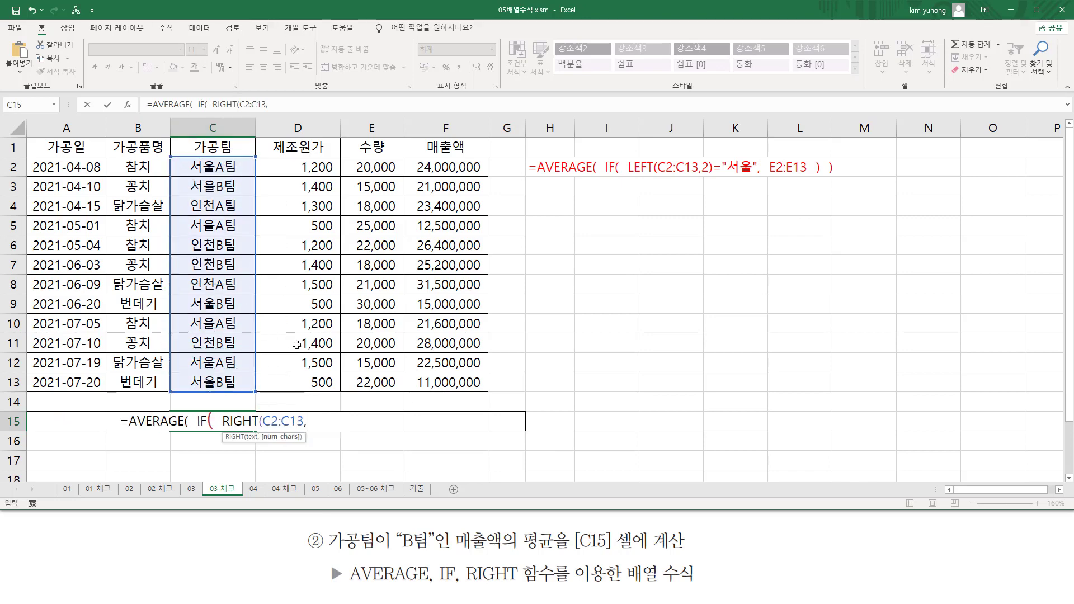
pyautogui.write('2)="')
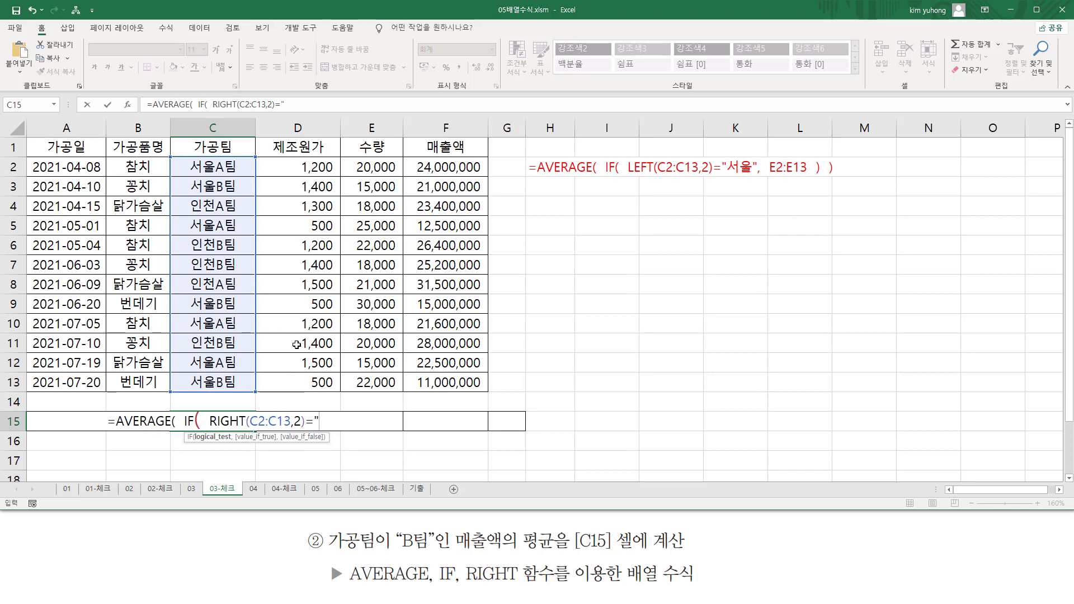
pyautogui.write('B')
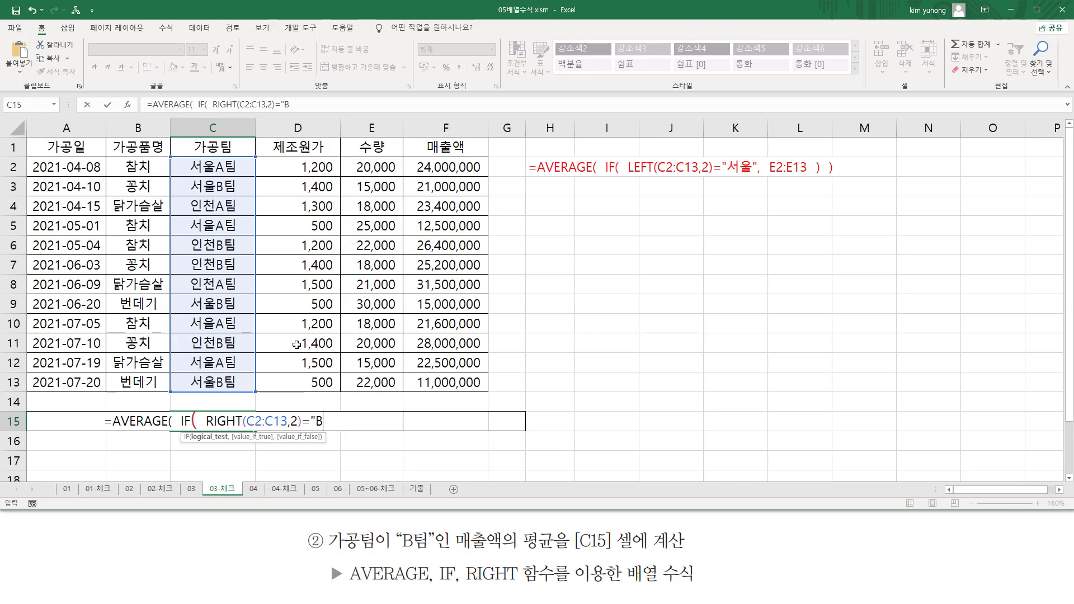
pyautogui.write('ㅌ')
pyautogui.write('"')
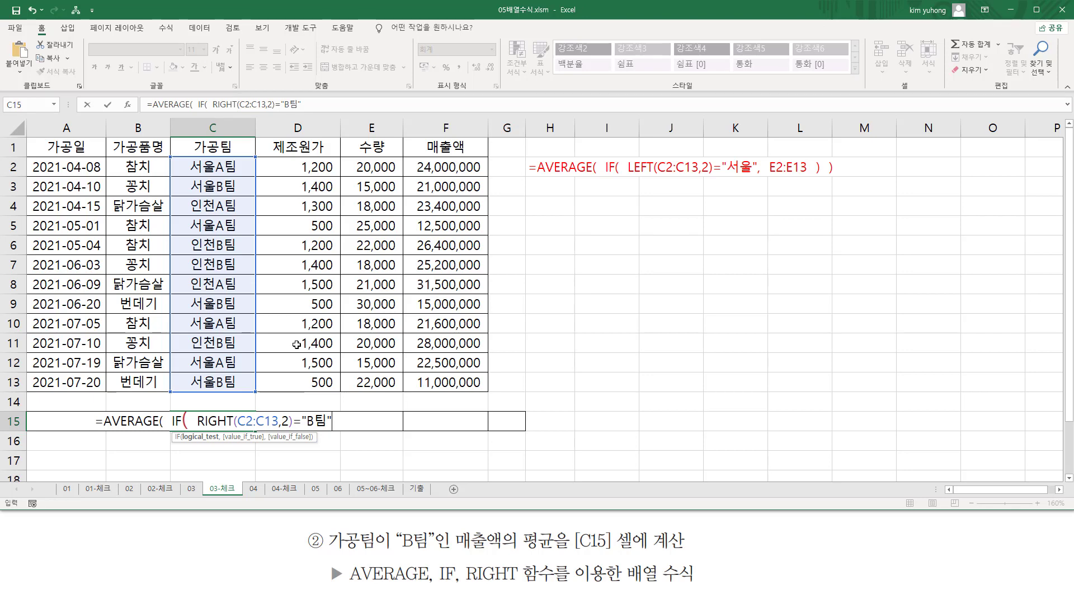
# Use the sales amounts F2:F13 as the value if true, close both functions and commit C15 as an array formula
pyautogui.write(',')
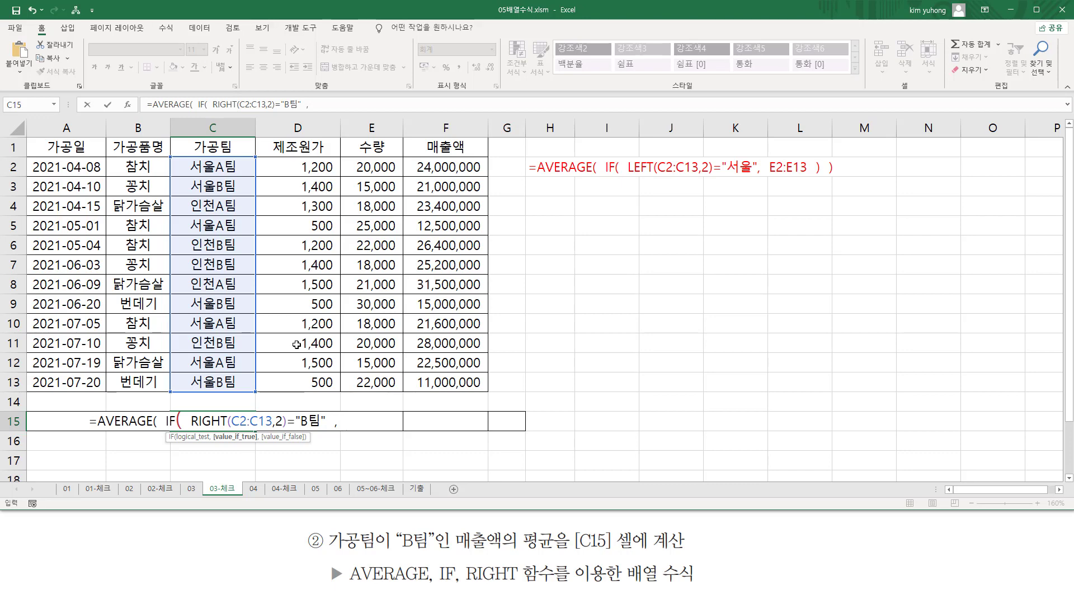
pyautogui.moveTo(435, 166); pyautogui.dragTo(431, 383)
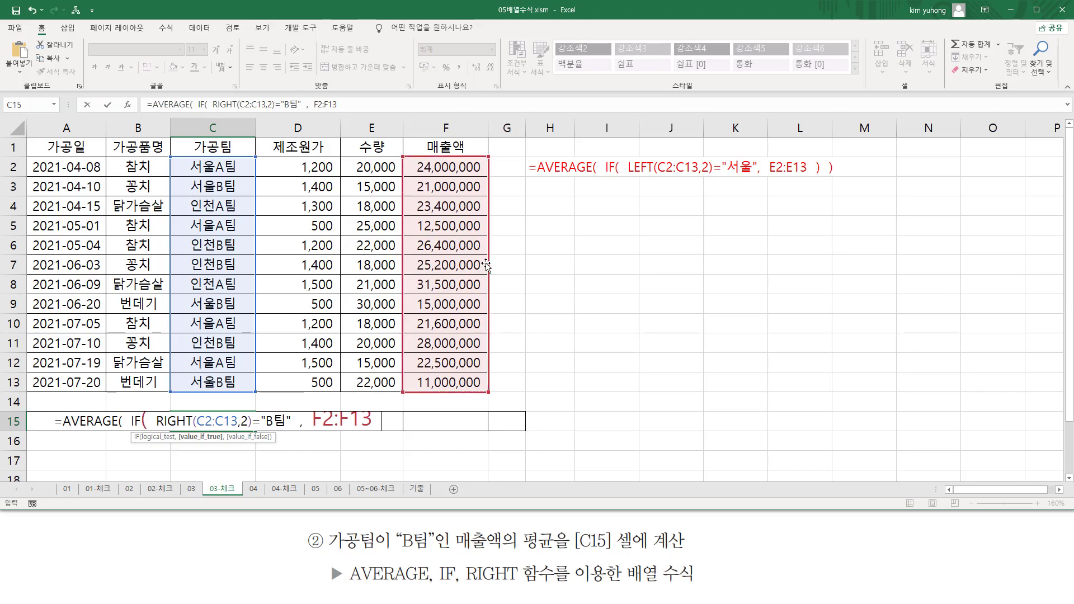
pyautogui.write(')')
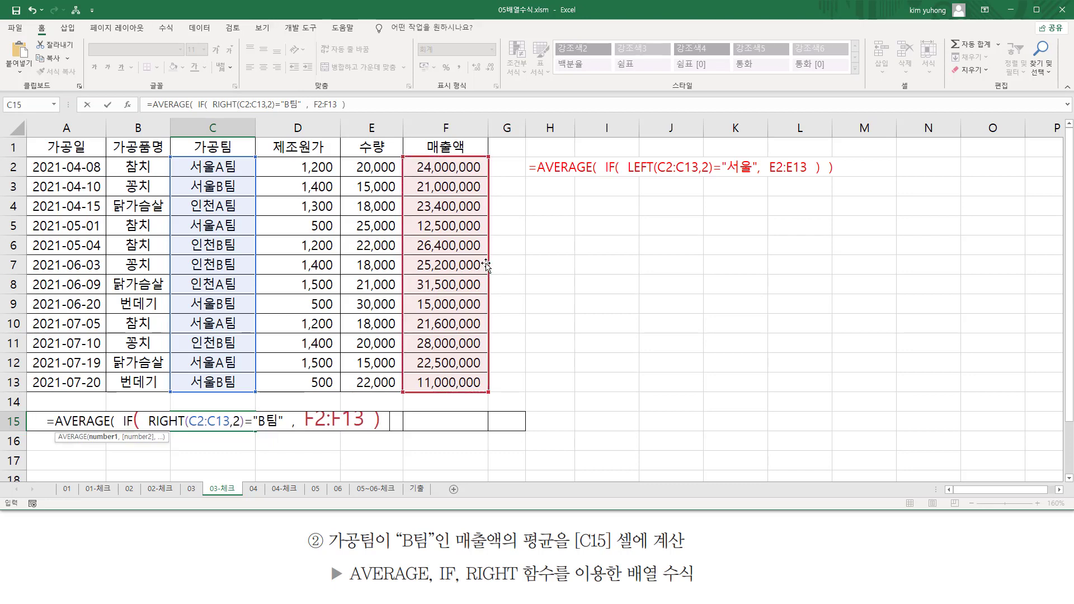
pyautogui.write('  )')
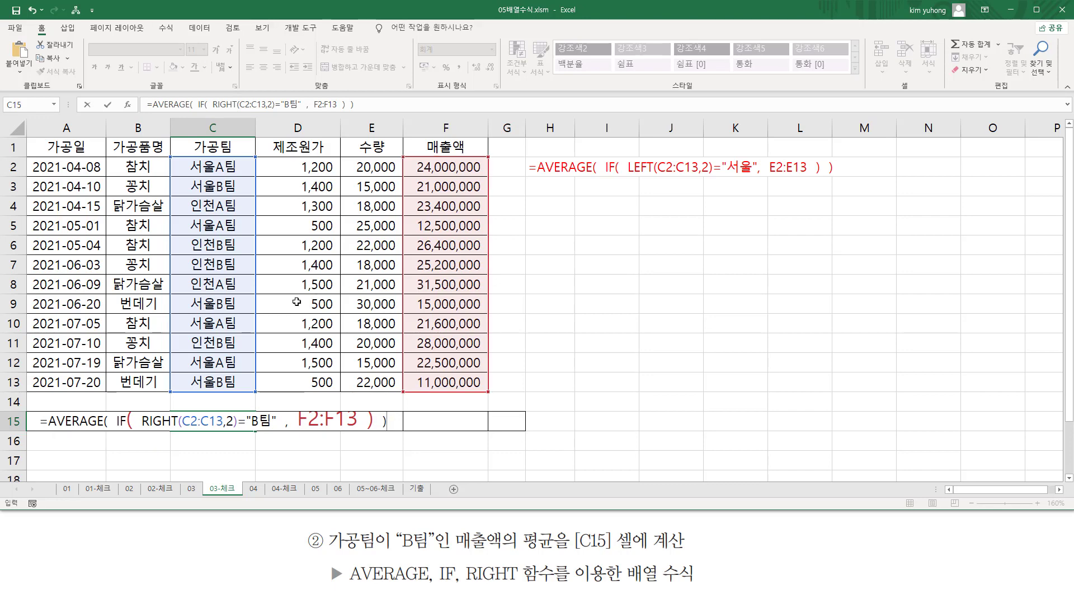
pyautogui.click(387, 421)
pyautogui.hotkey('ctrl', 'shift', 'Return')
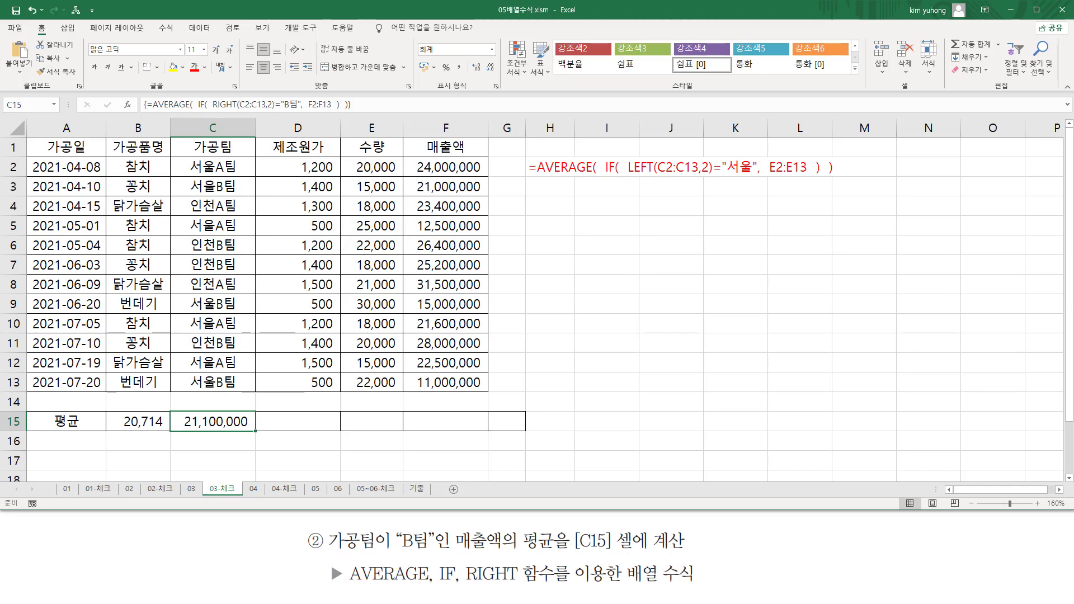
# Write =AVERAGE( IF( RIGHT(C2:C13,2)="B팀" , F2:F13 ) ) as visible formula text in cell H3 and colour it red
pyautogui.doubleClick(548, 188)
pyautogui.write('\'=AVERAGE(  IF(  RIGHT(C2:C13,2)="B팀"  ,  F2:F13  )  )')
pyautogui.press('Return')
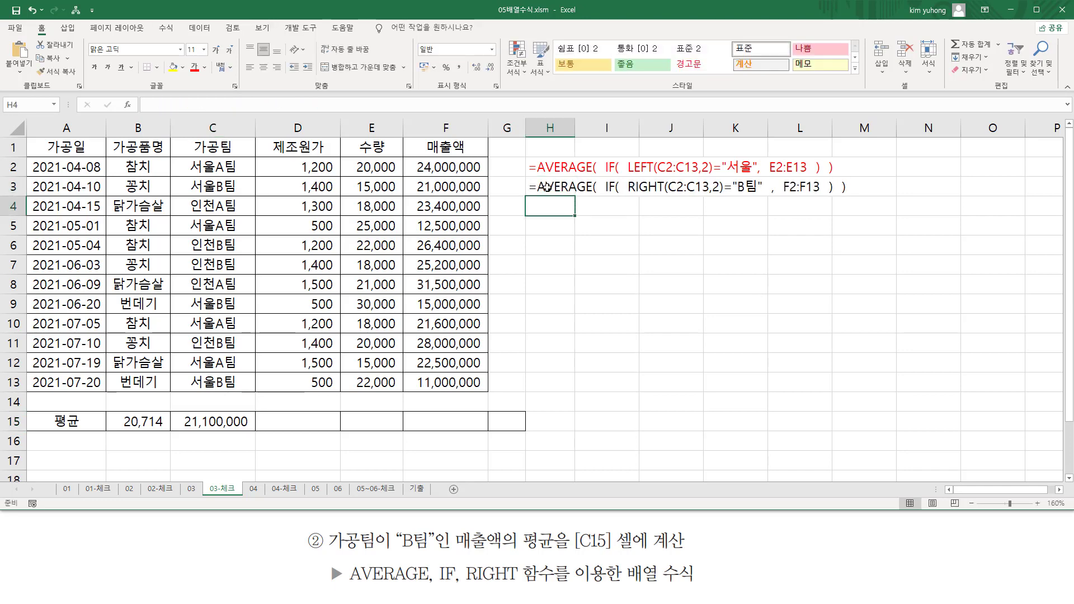
pyautogui.click(548, 188)
pyautogui.click(194, 67)
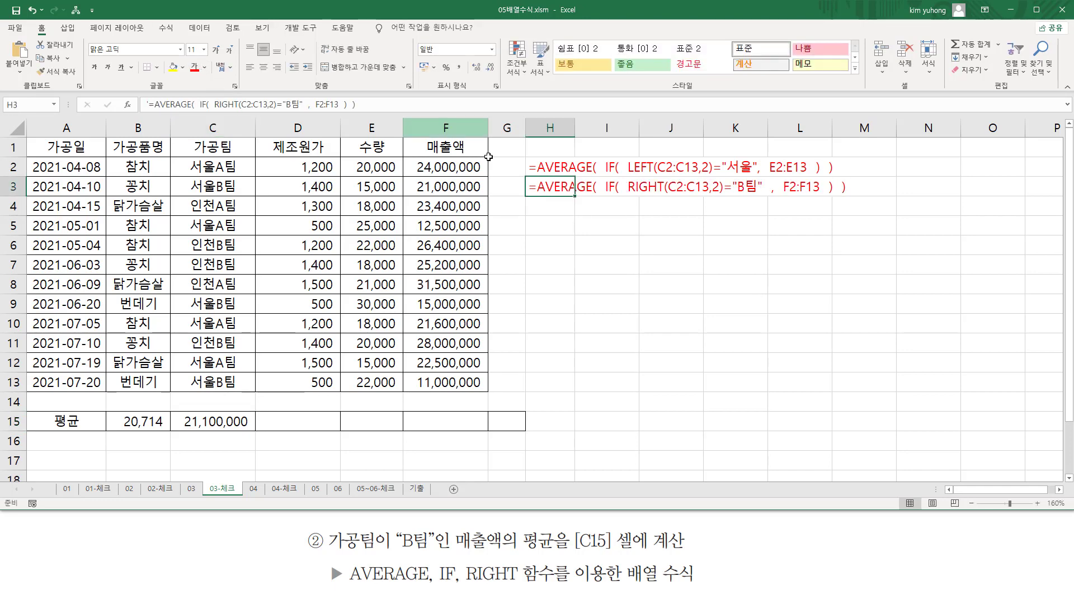
pyautogui.click(670, 343)
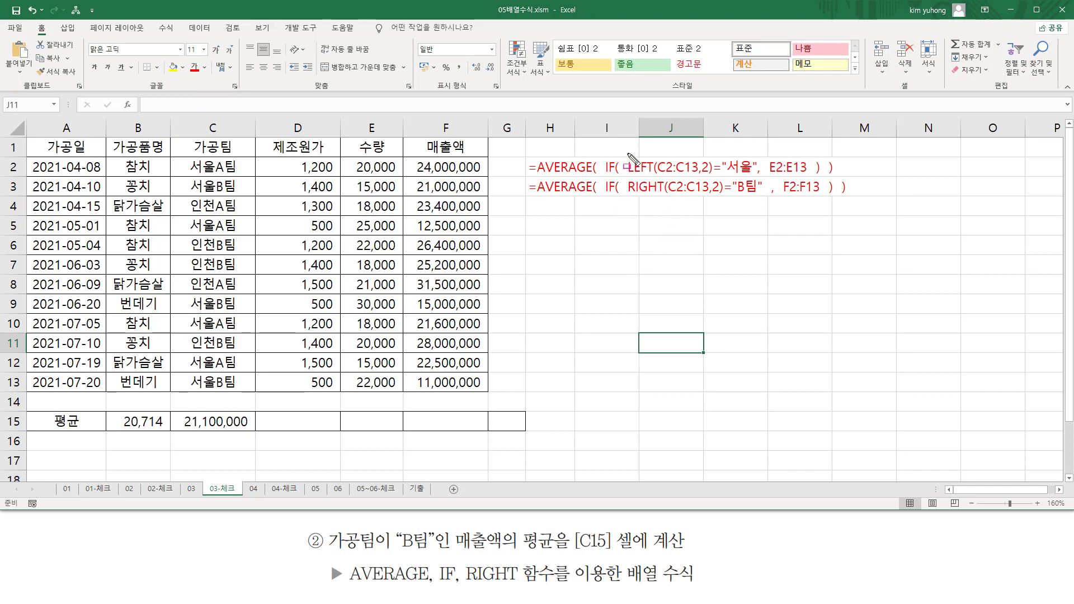
pyautogui.moveTo(626, 151); pyautogui.dragTo(706, 177)
pyautogui.moveTo(620, 174)
pyautogui.mouseDown()
pyautogui.moveTo(706, 206)
pyautogui.moveTo(750, 175)
pyautogui.moveTo(761, 194)
pyautogui.mouseUp()
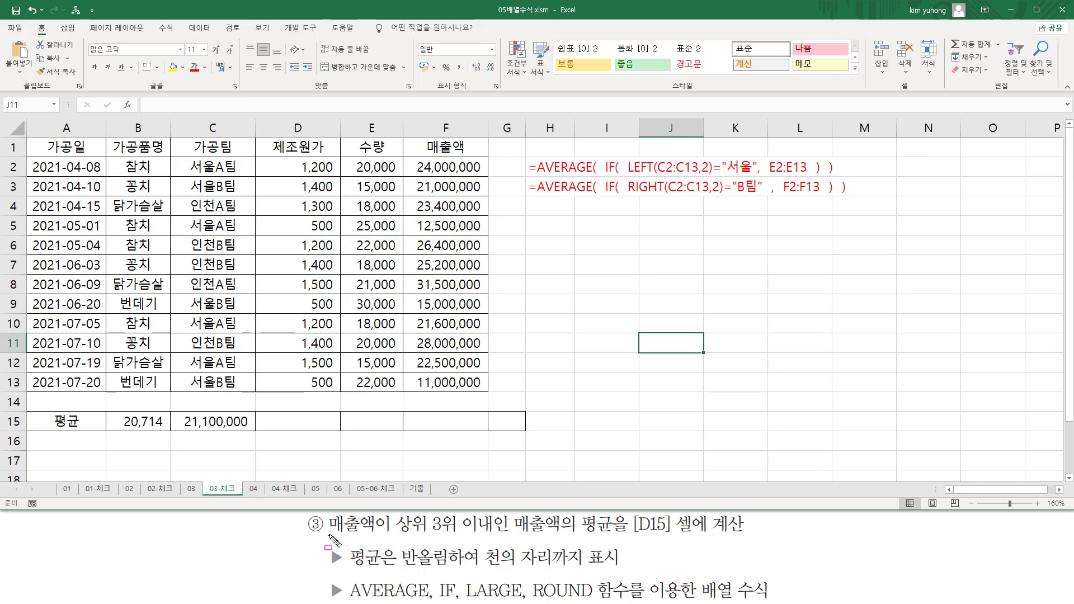
pyautogui.moveTo(328, 534); pyautogui.dragTo(614, 539)
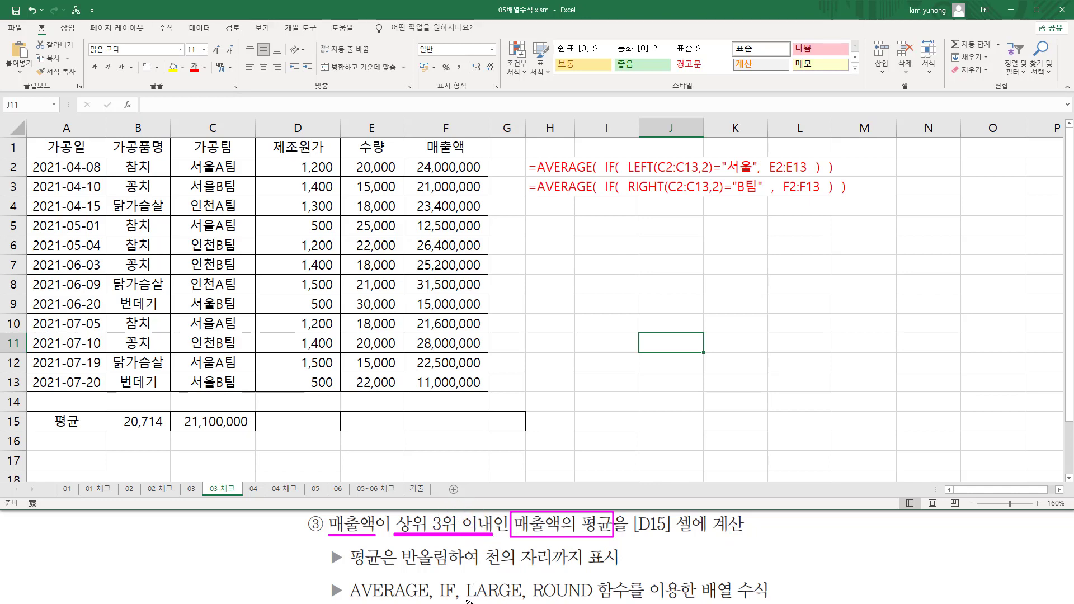
pyautogui.moveTo(467, 600); pyautogui.dragTo(515, 600)
pyautogui.press('Escape')
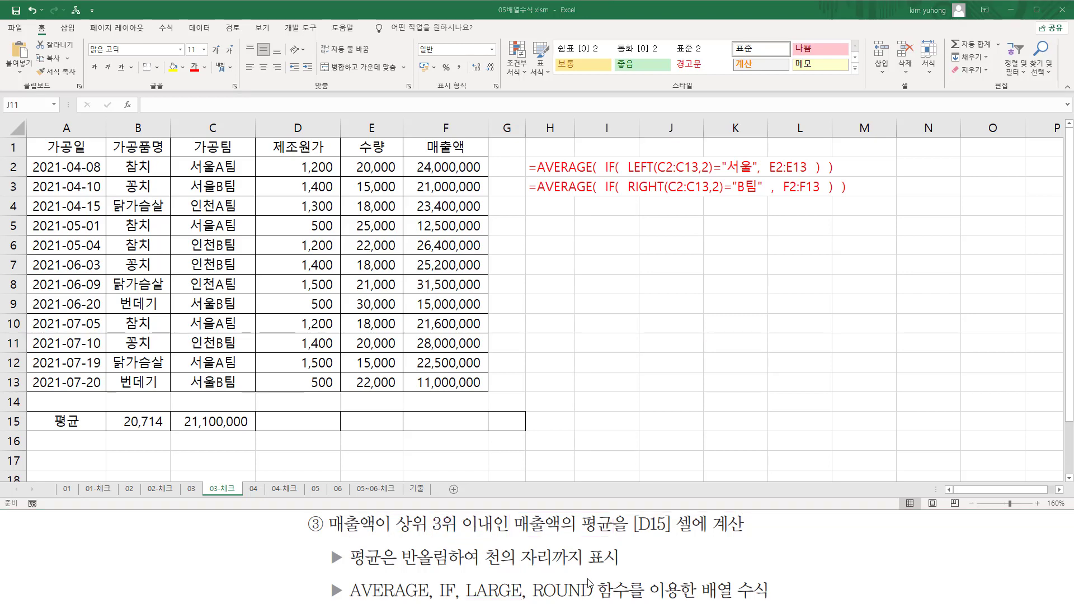
# Begin a formula in cell D15 with an IF function nested inside AVERAGE
pyautogui.click(310, 419)
pyautogui.write('=')
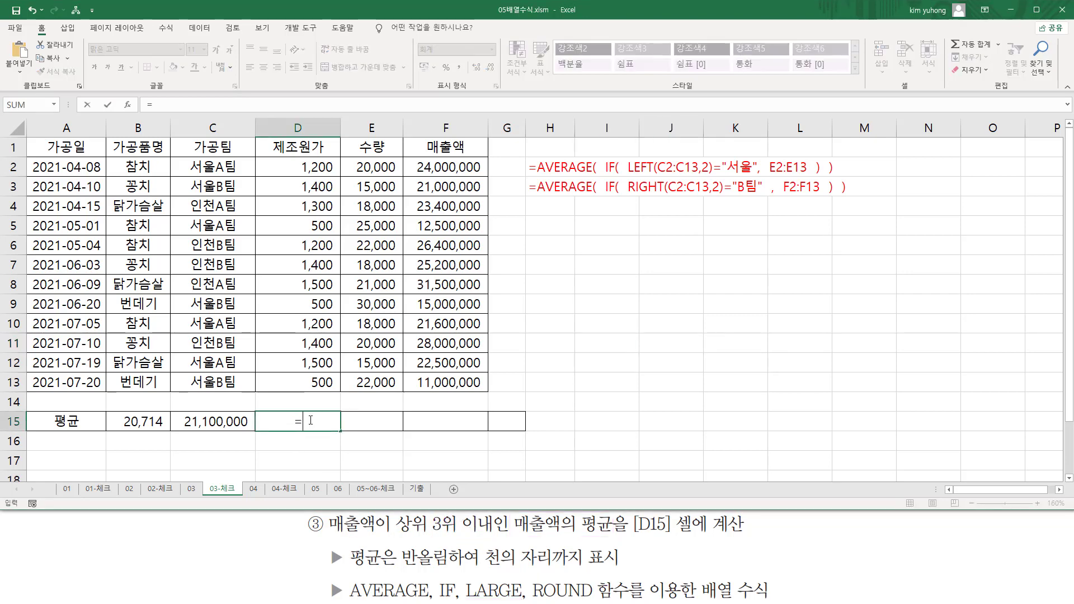
pyautogui.write('aver')
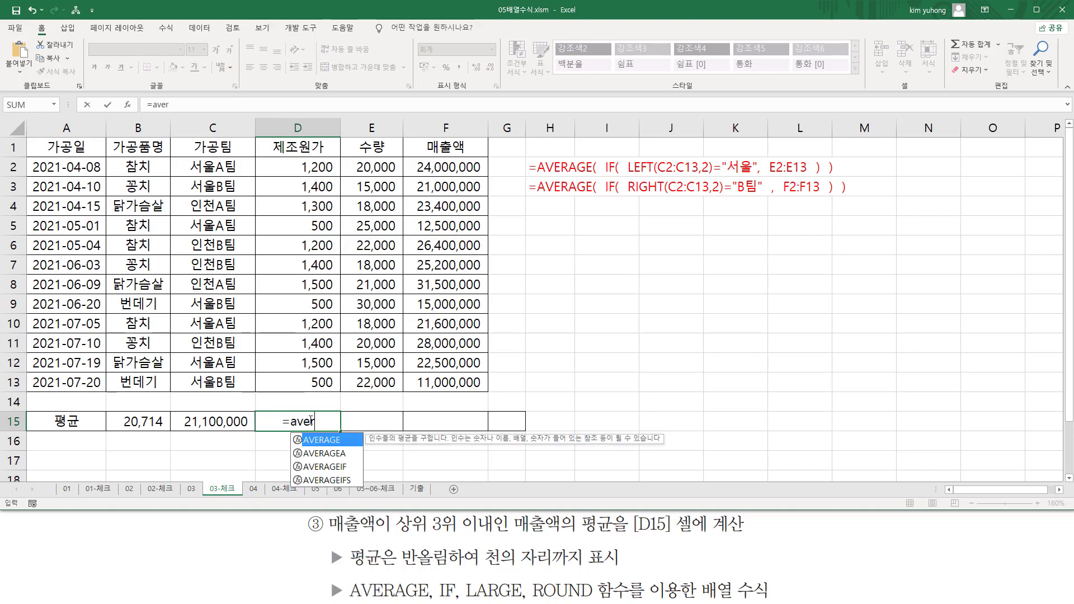
pyautogui.press('Tab')
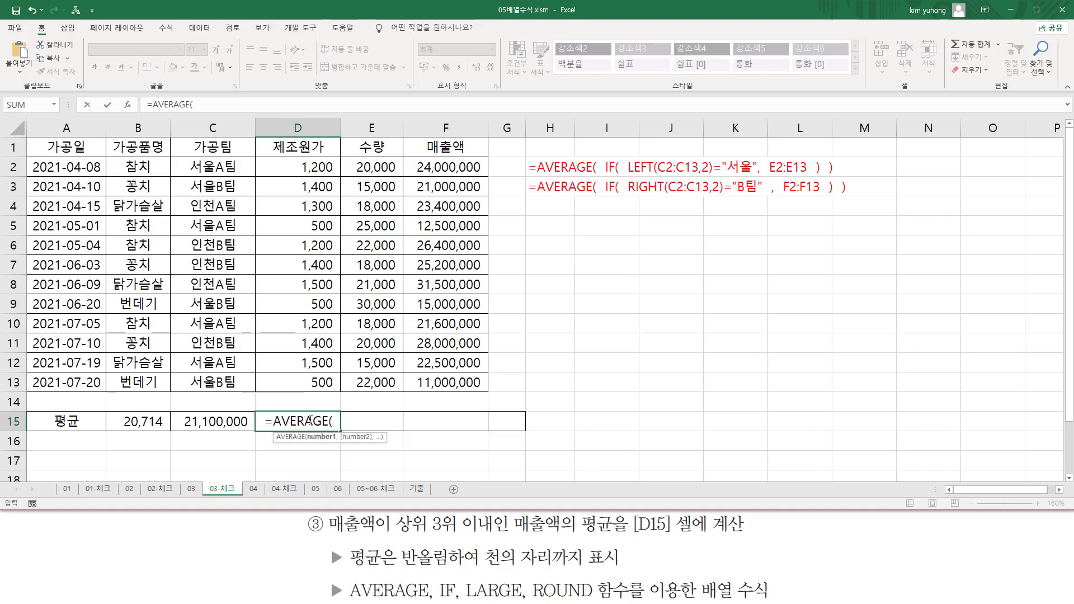
pyautogui.write('if')
pyautogui.press('Tab')
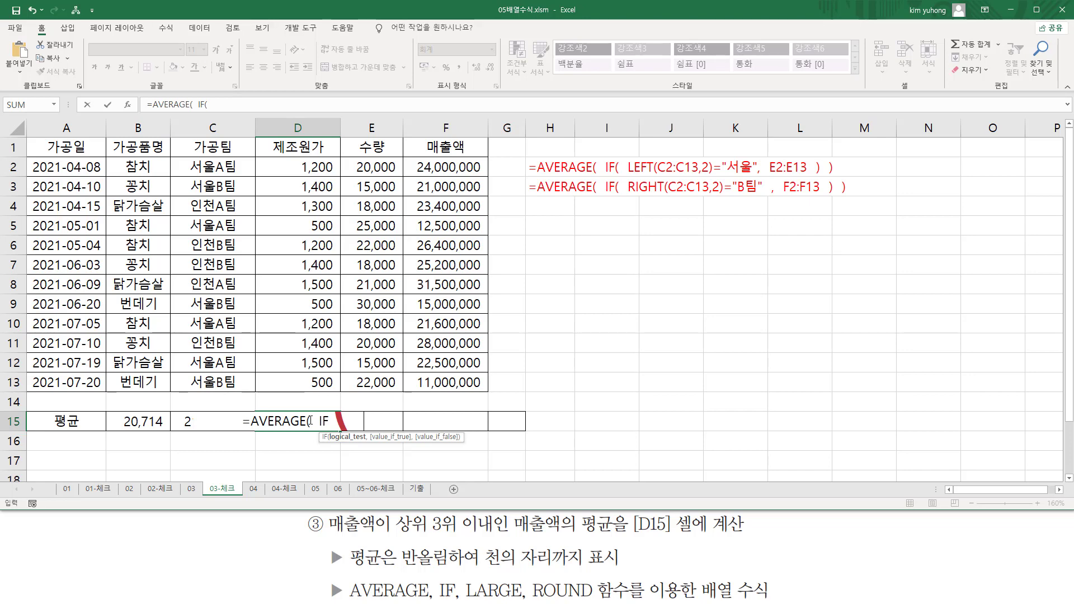
# Add LARGE(F2:F13,3) inside the IF function to get the third-largest sales amount
pyautogui.write('l')
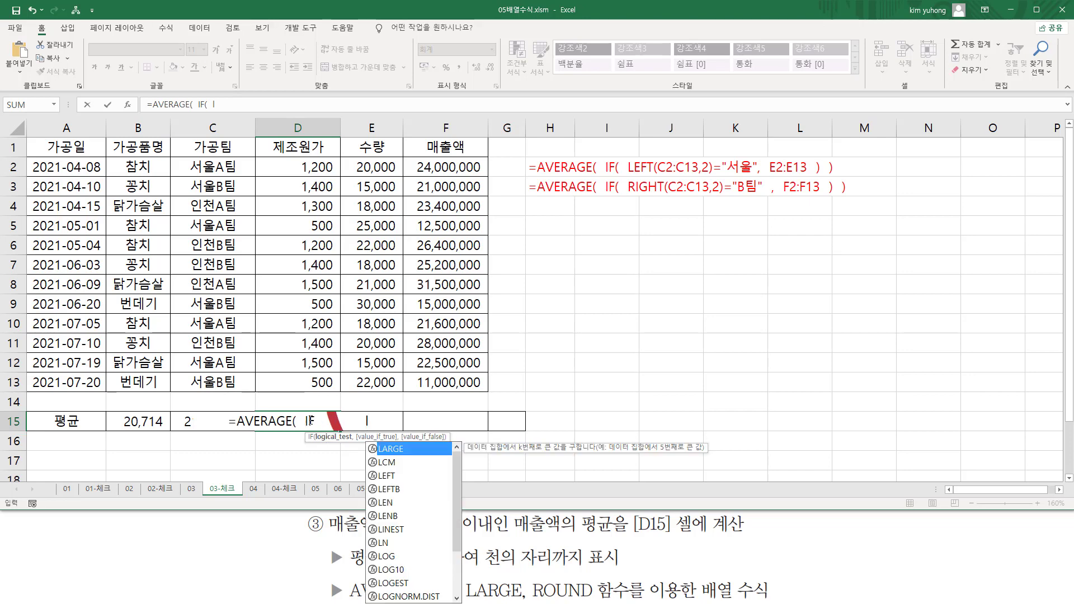
pyautogui.write('a')
pyautogui.press('Tab')
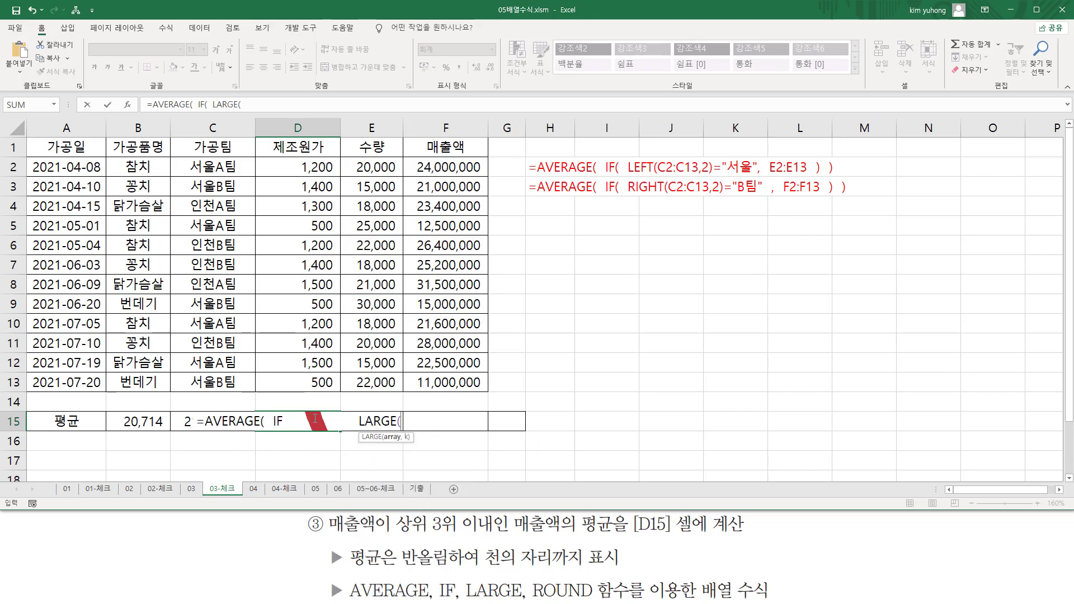
pyautogui.moveTo(435, 166); pyautogui.dragTo(489, 374)
pyautogui.write(',')
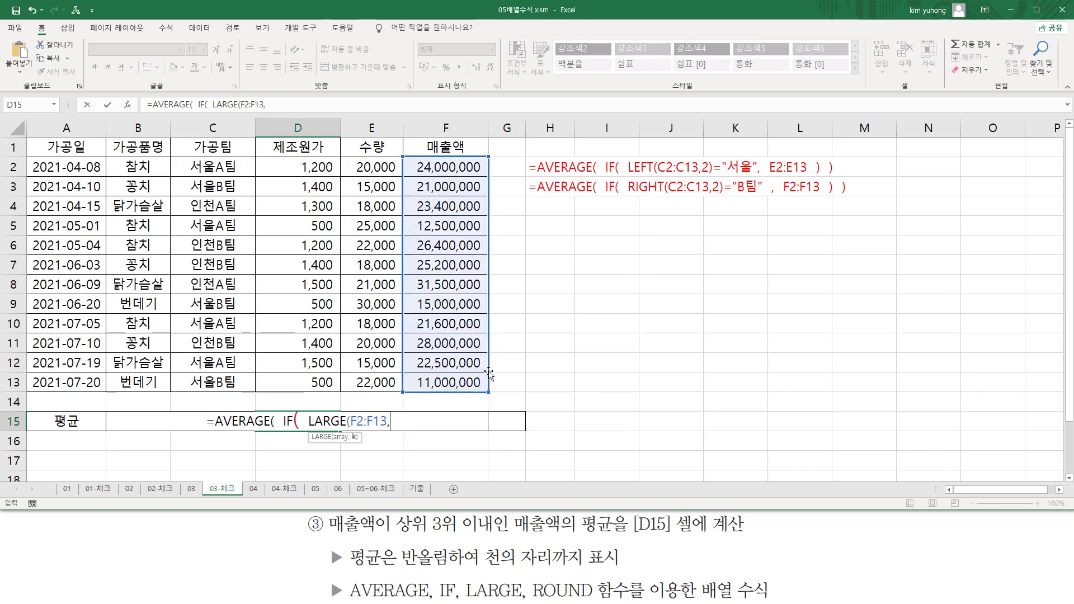
pyautogui.write('3)')
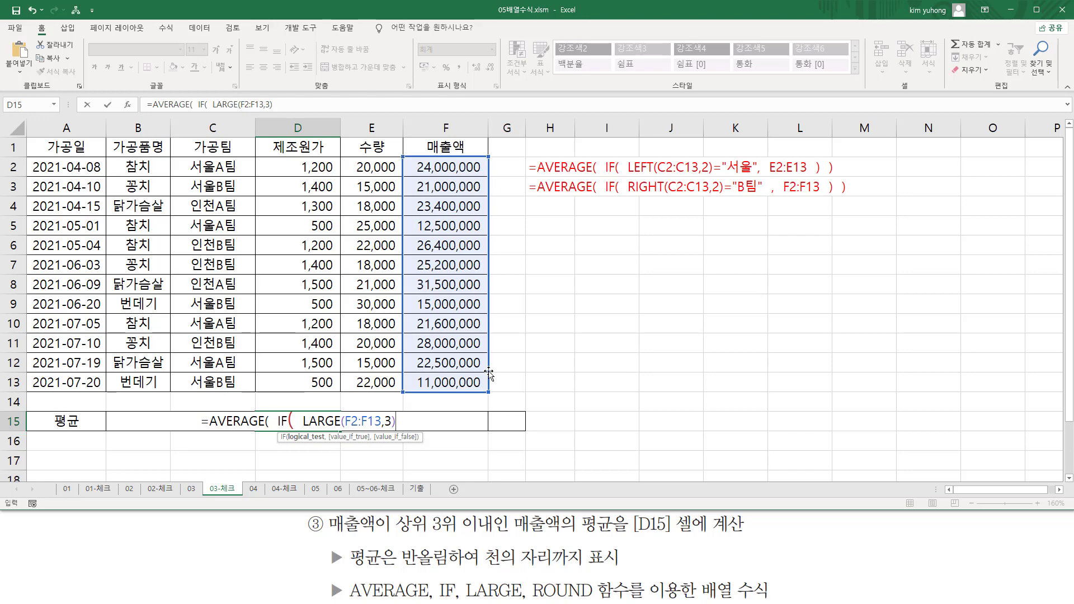
# Insert F2:F13>= before the LARGE function so the condition tests for sales within the top three
pyautogui.click(304, 421)
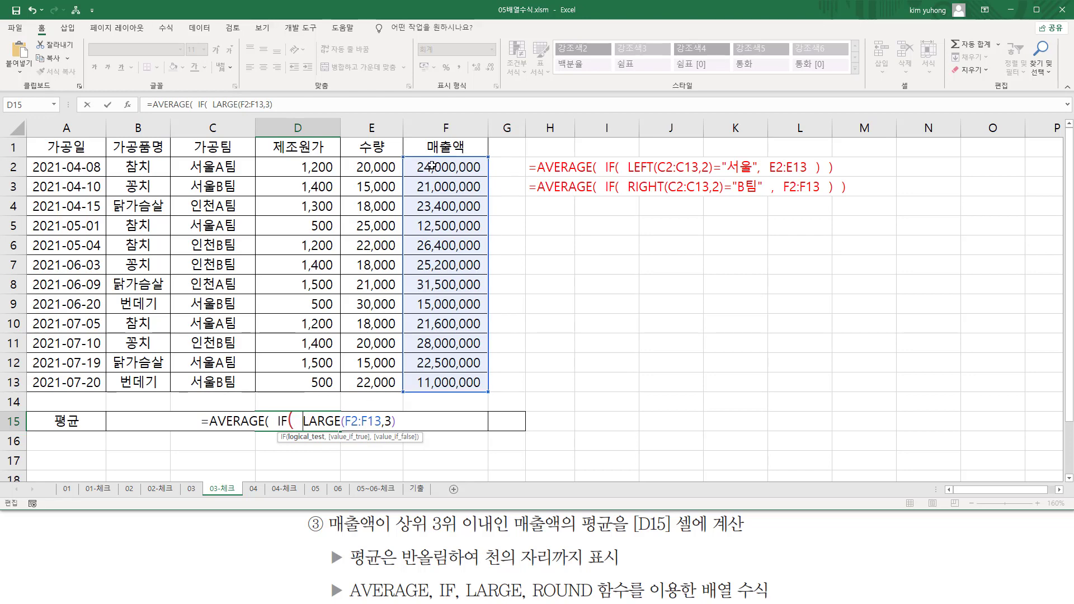
pyautogui.moveTo(432, 165); pyautogui.dragTo(426, 387)
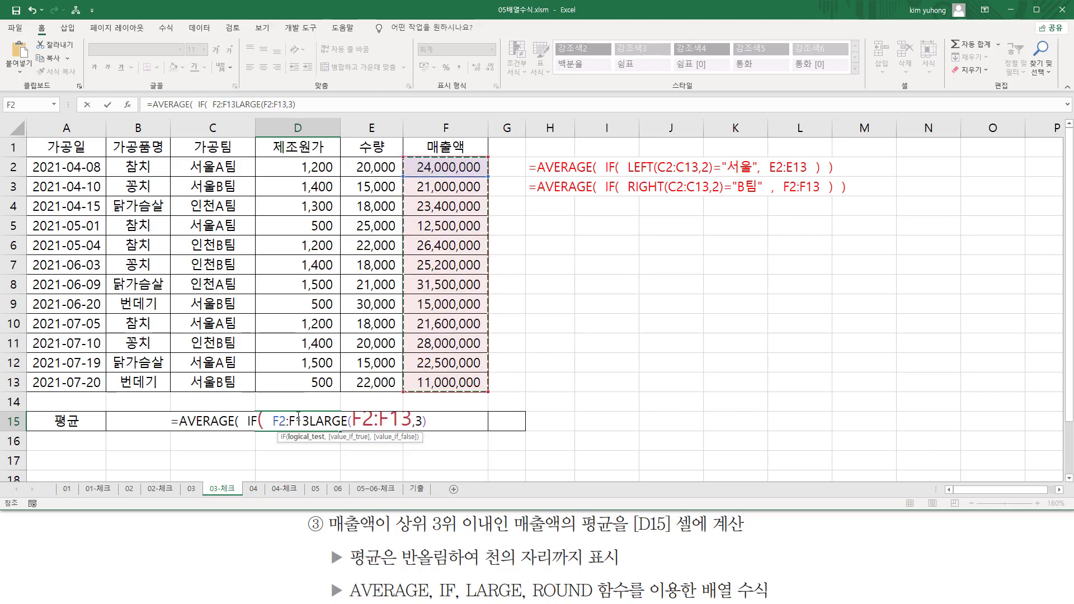
pyautogui.moveTo(310, 421); pyautogui.dragTo(431, 422)
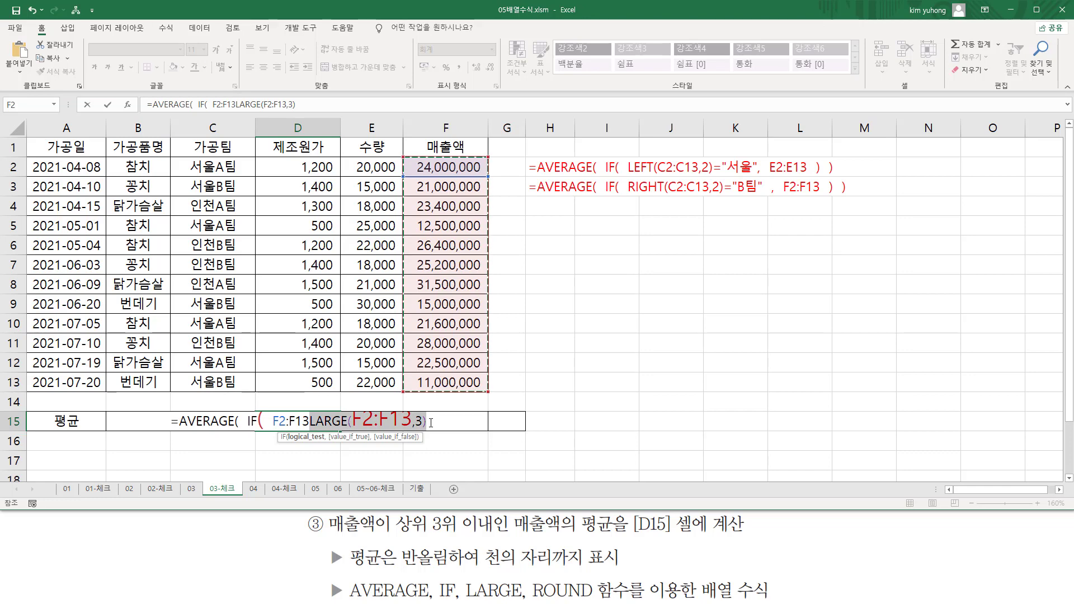
pyautogui.click(309, 421)
pyautogui.write('>=')
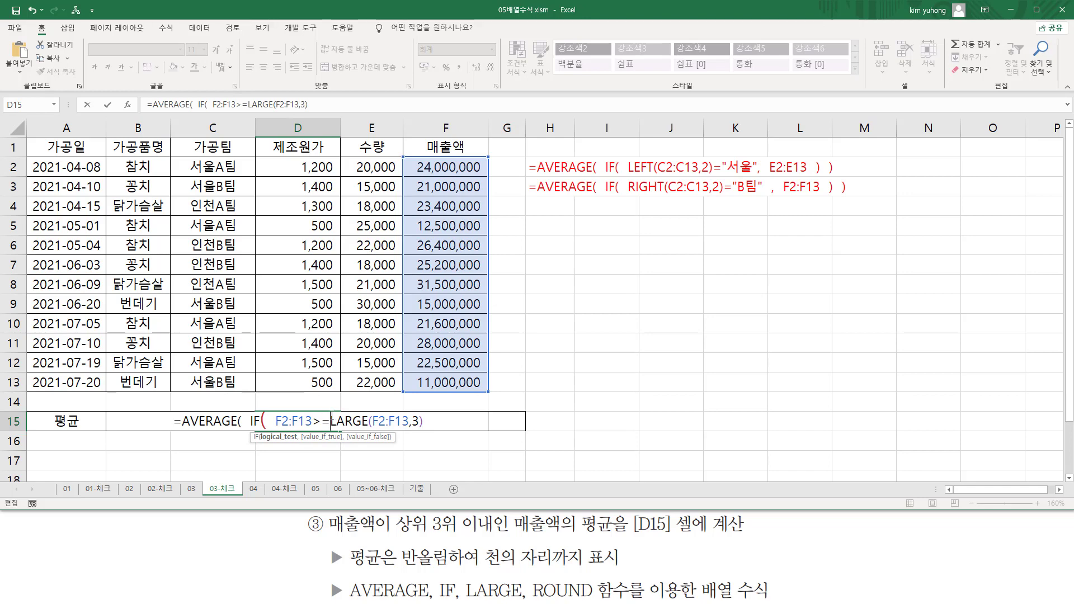
pyautogui.moveTo(355, 426); pyautogui.dragTo(426, 433)
pyautogui.moveTo(312, 414); pyautogui.dragTo(330, 429)
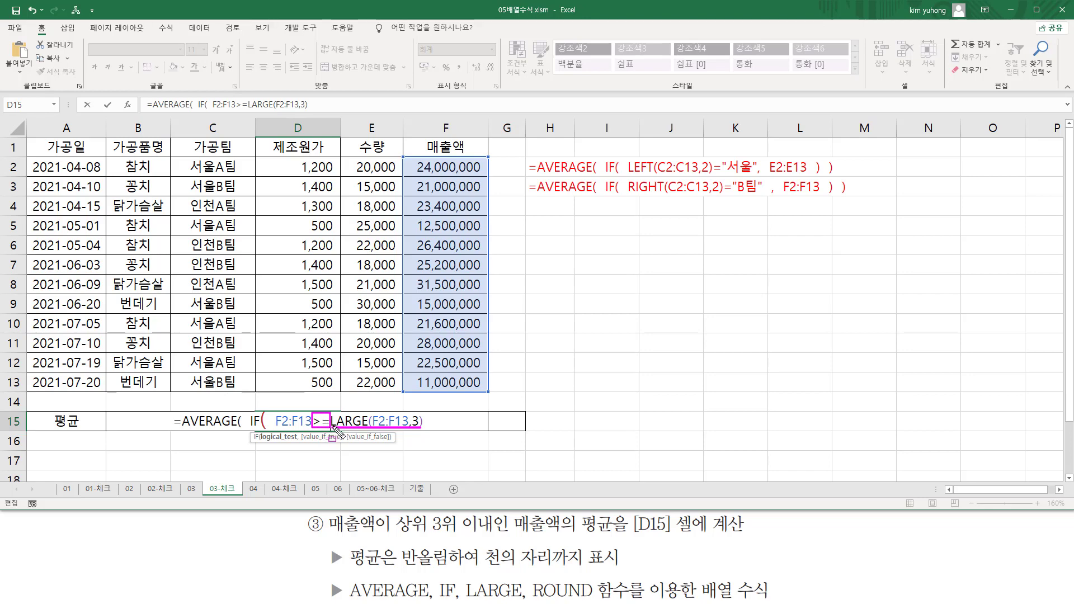
pyautogui.press('Escape')
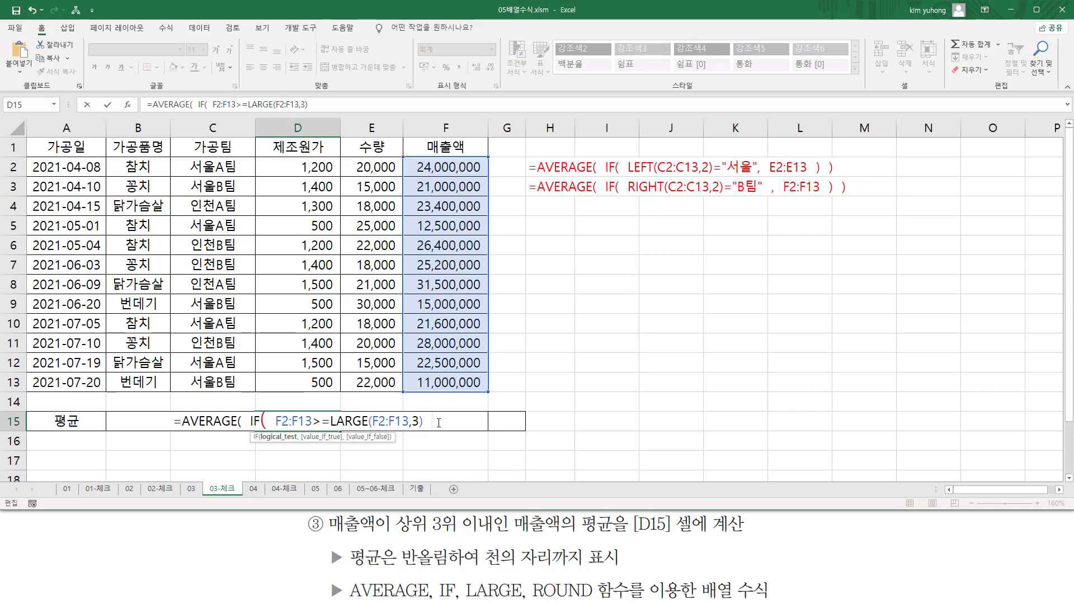
# Use F2:F13 as the IF function's value if true, close both functions and commit D15 as an array formula
pyautogui.write(',')
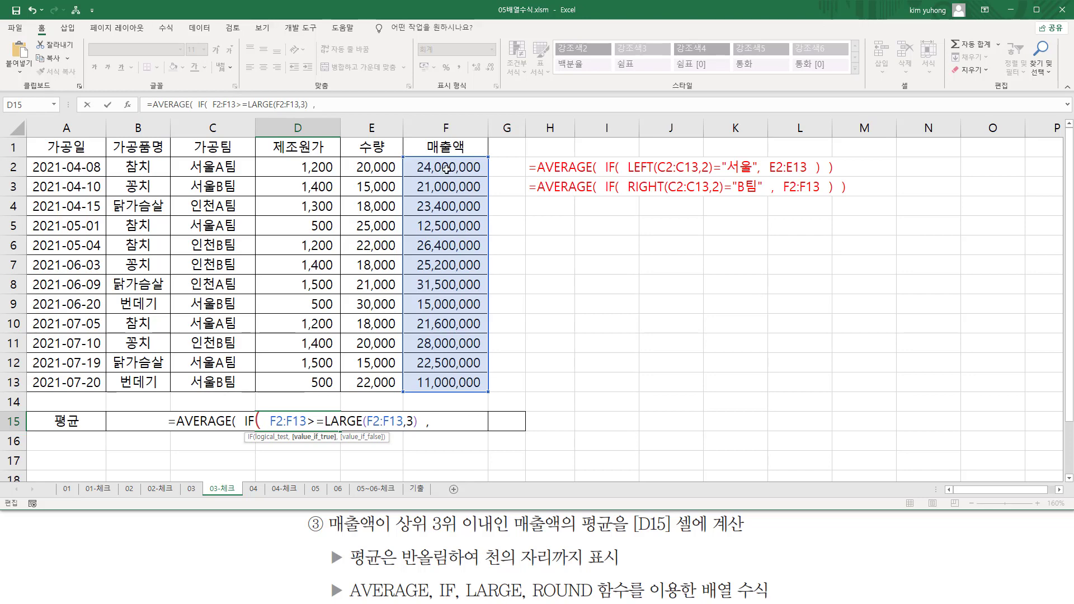
pyautogui.moveTo(446, 166); pyautogui.dragTo(447, 384)
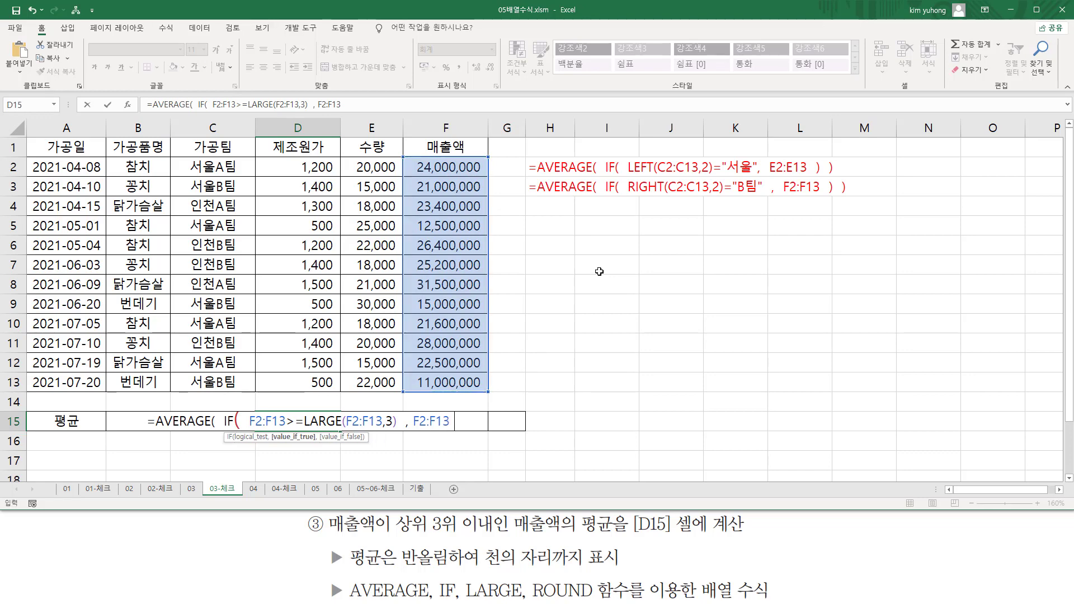
pyautogui.write(')')
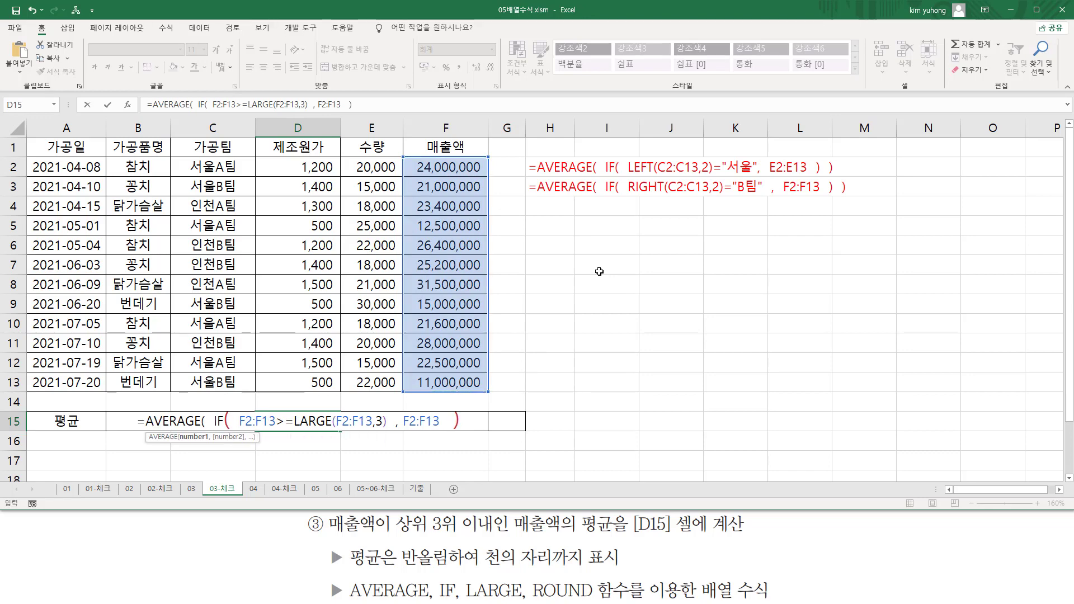
pyautogui.write('   )')
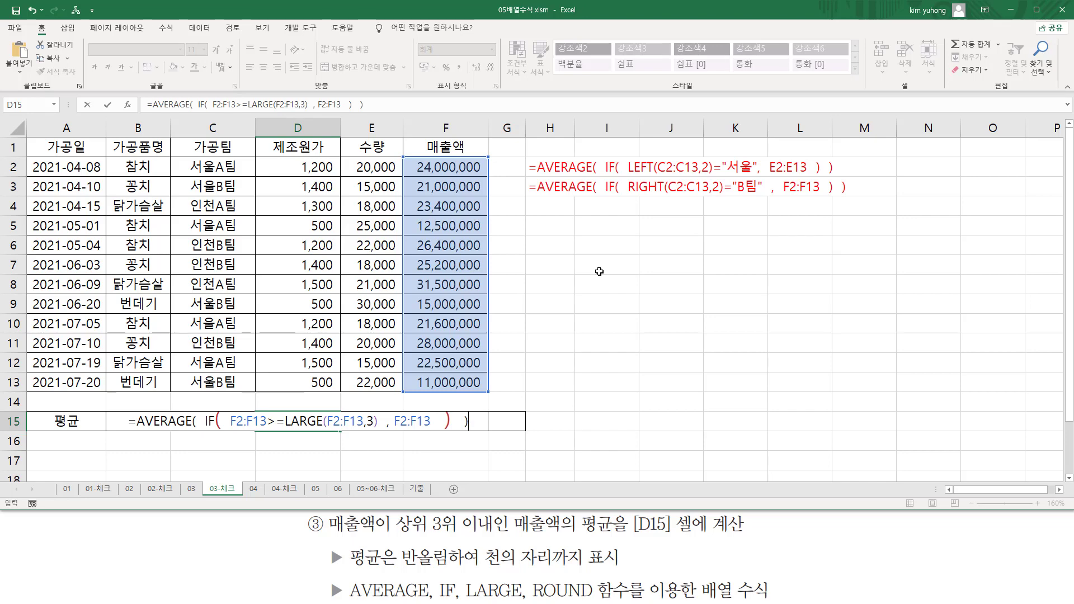
pyautogui.hotkey('ctrl', 'shift', 'Return')
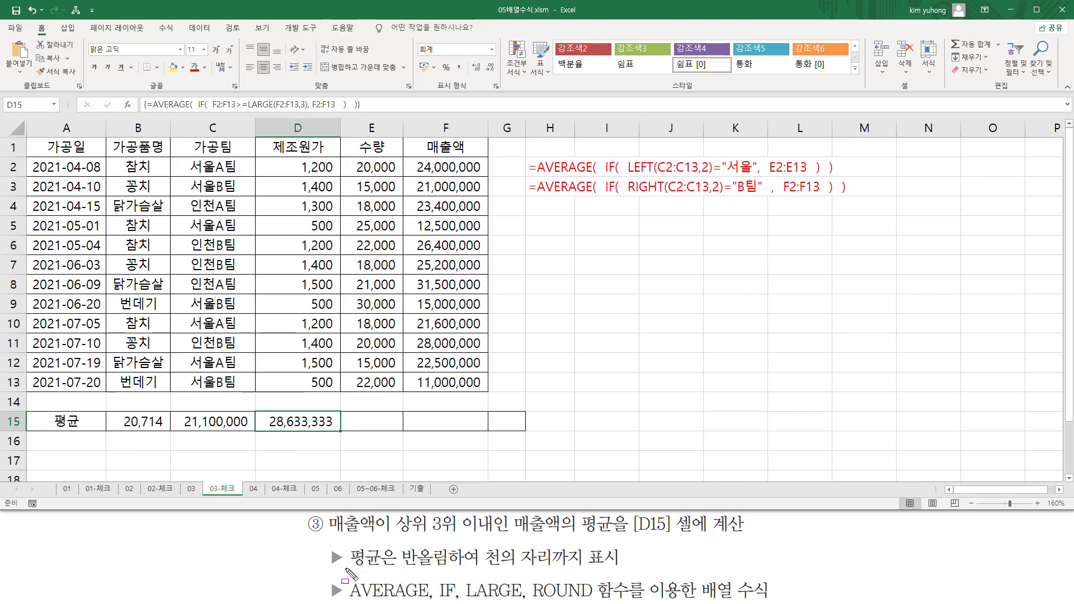
pyautogui.moveTo(348, 544)
pyautogui.mouseDown()
pyautogui.moveTo(395, 570)
pyautogui.moveTo(450, 568)
pyautogui.mouseUp()
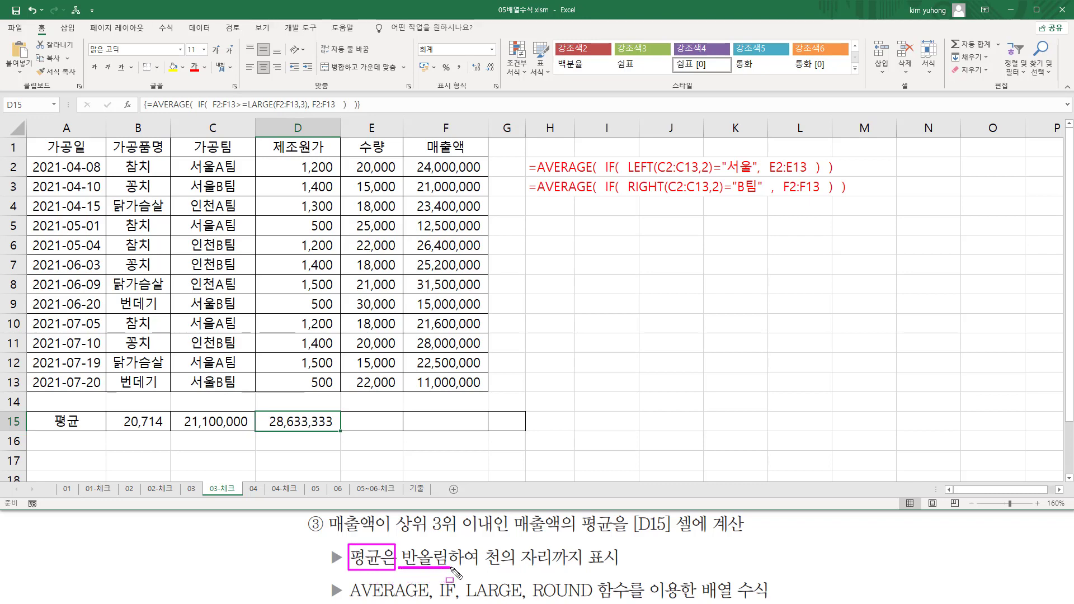
pyautogui.moveTo(531, 578); pyautogui.dragTo(596, 600)
pyautogui.moveTo(484, 581); pyautogui.dragTo(620, 566)
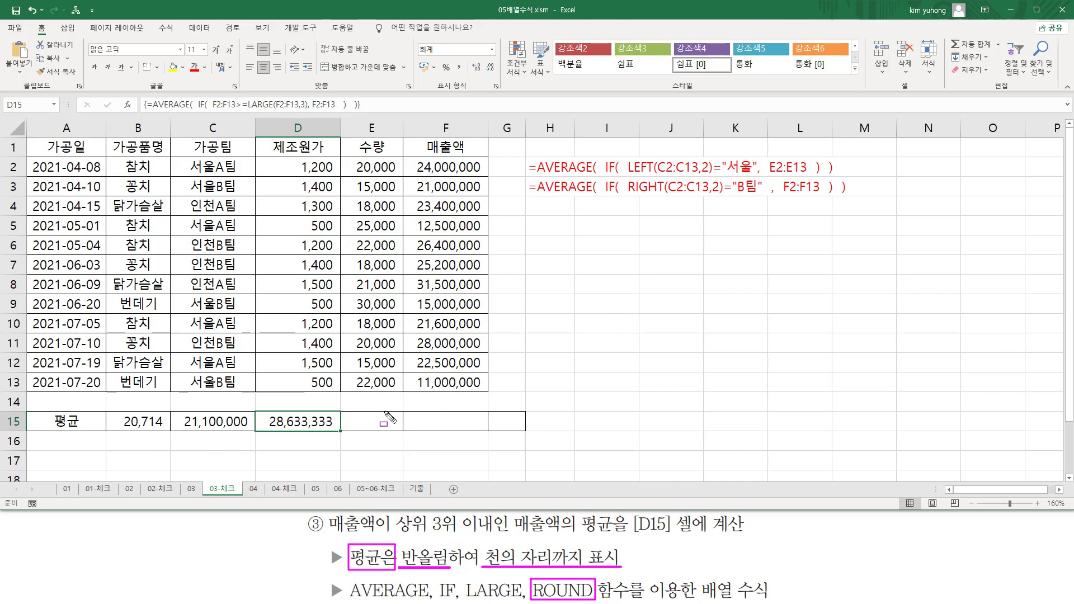
# Reopen the D15 formula for editing and insert a ROUND function in front of AVERAGE
pyautogui.doubleClick(324, 420)
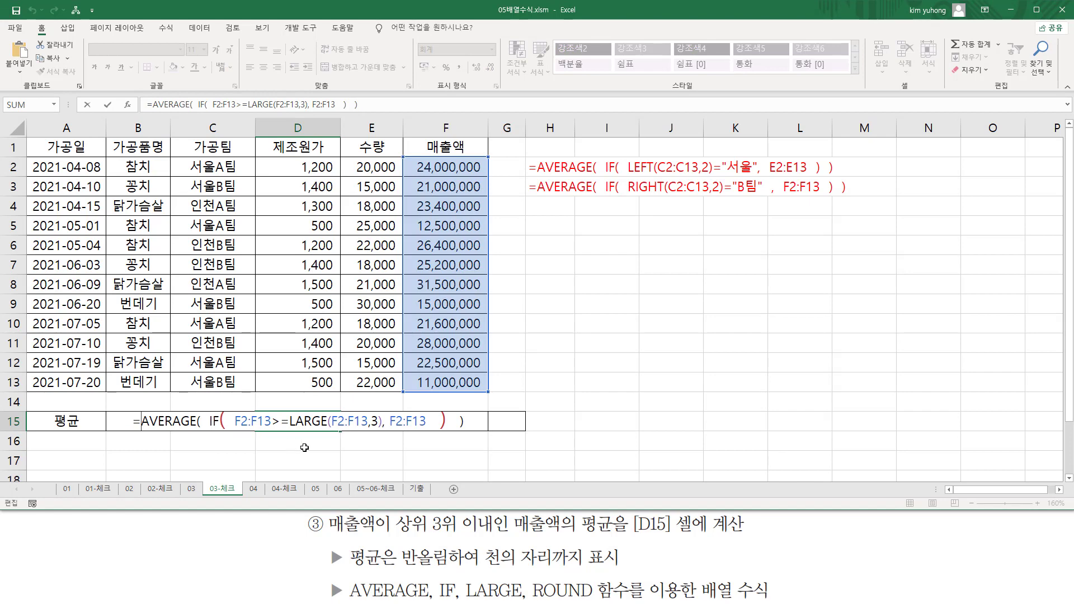
pyautogui.press('Home')
pyautogui.press('Right')
pyautogui.write('rou')
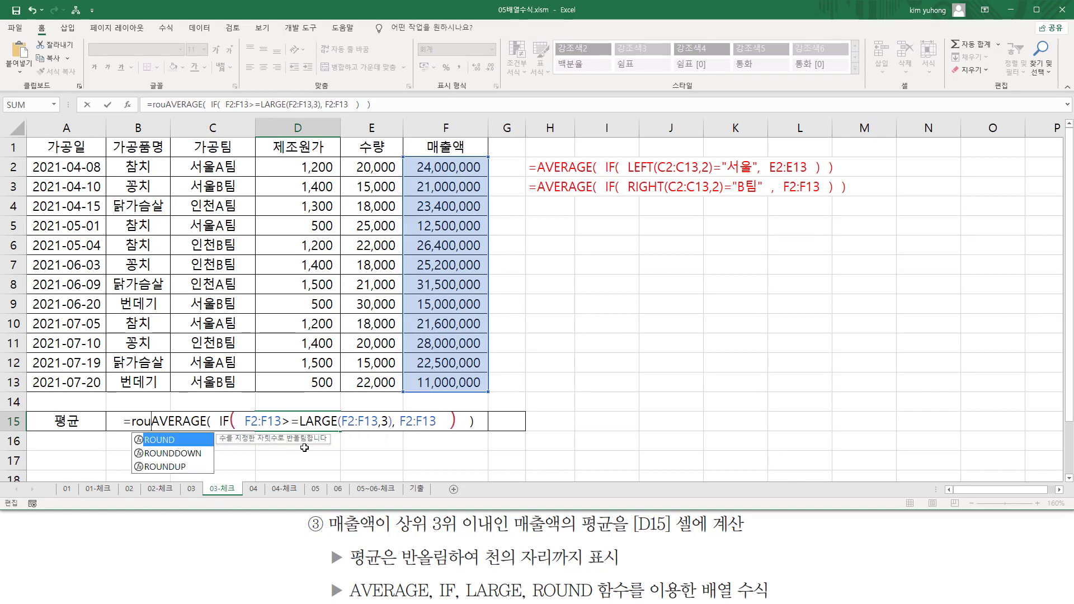
pyautogui.press('Tab')
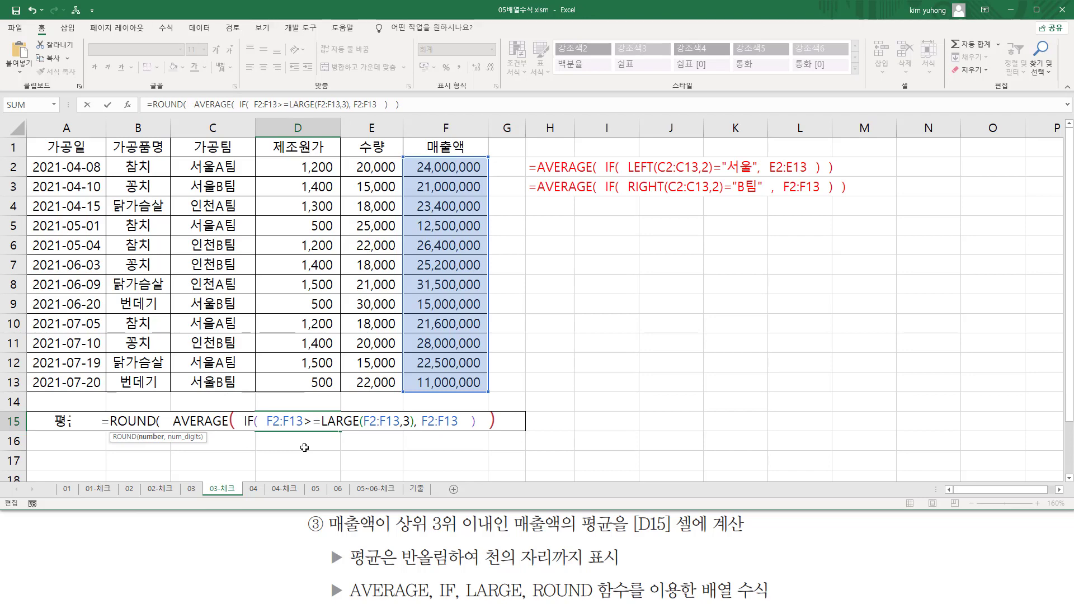
# Set ROUND's digits argument to -3 after the AVERAGE expression, close the function and commit D15 as an array formula
pyautogui.hotkey('shift', 'End')
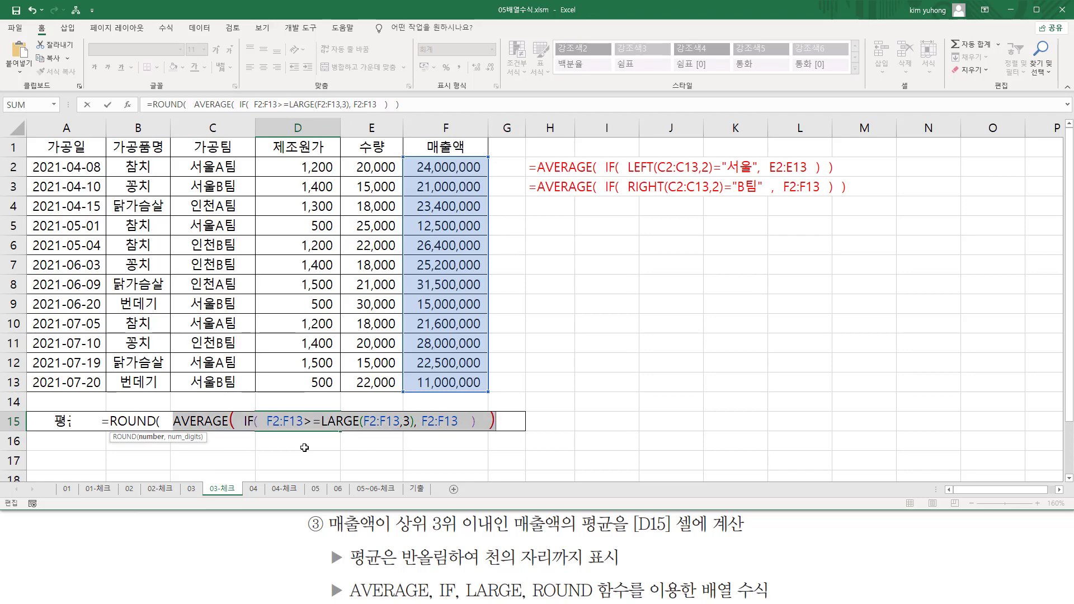
pyautogui.click(506, 421)
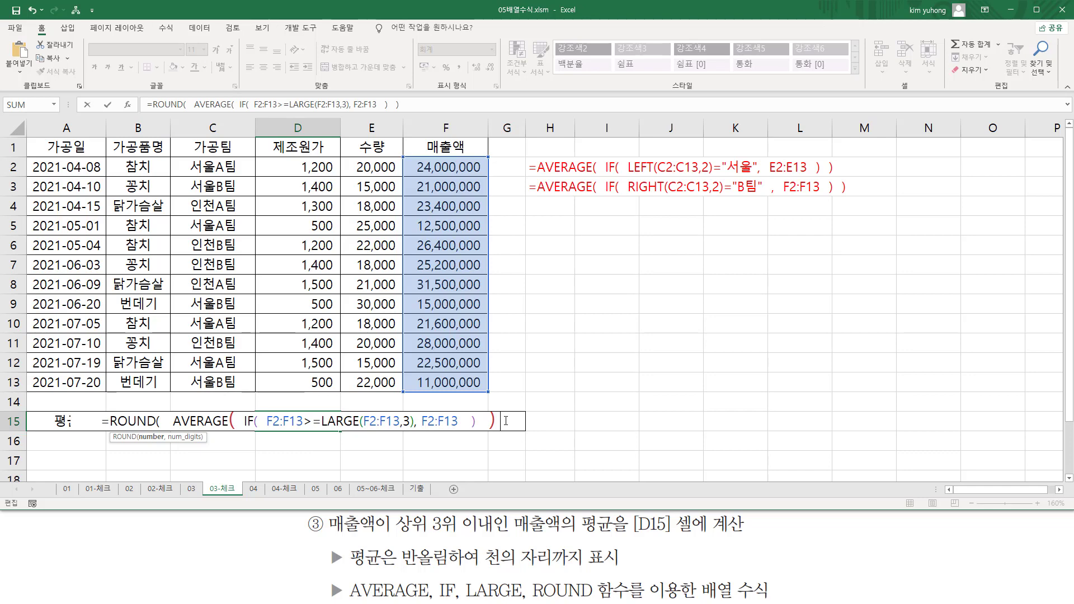
pyautogui.write(', -3')
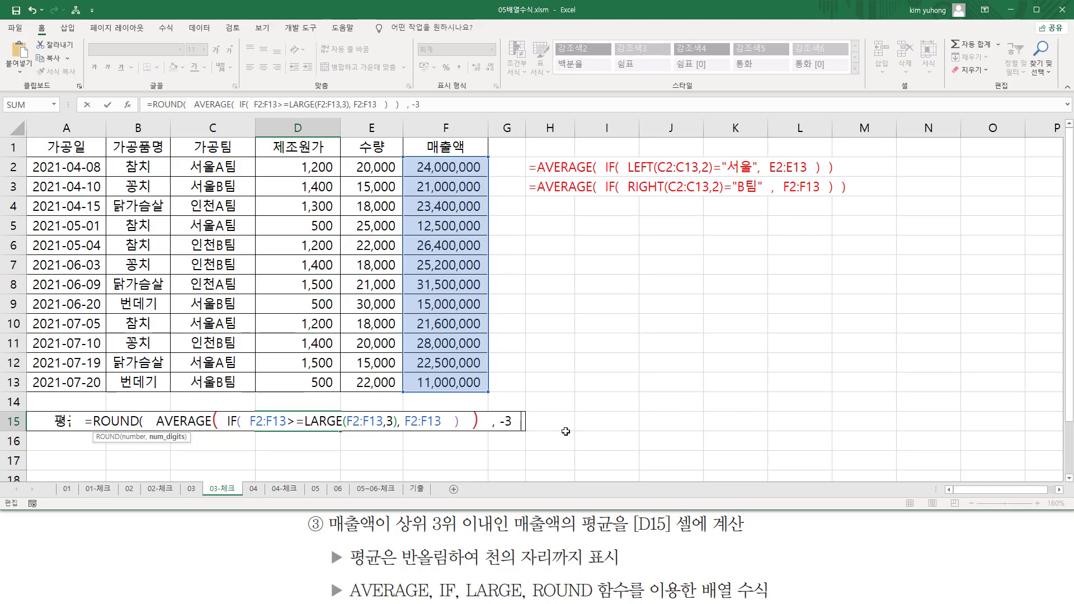
pyautogui.write(')')
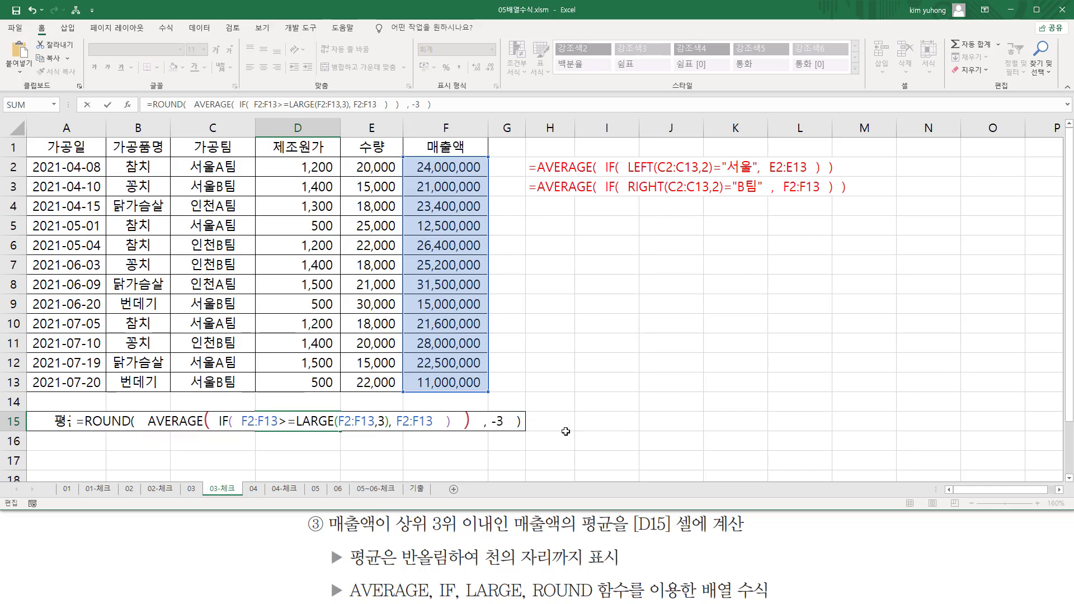
pyautogui.hotkey('ctrl', 'shift', 'Return')
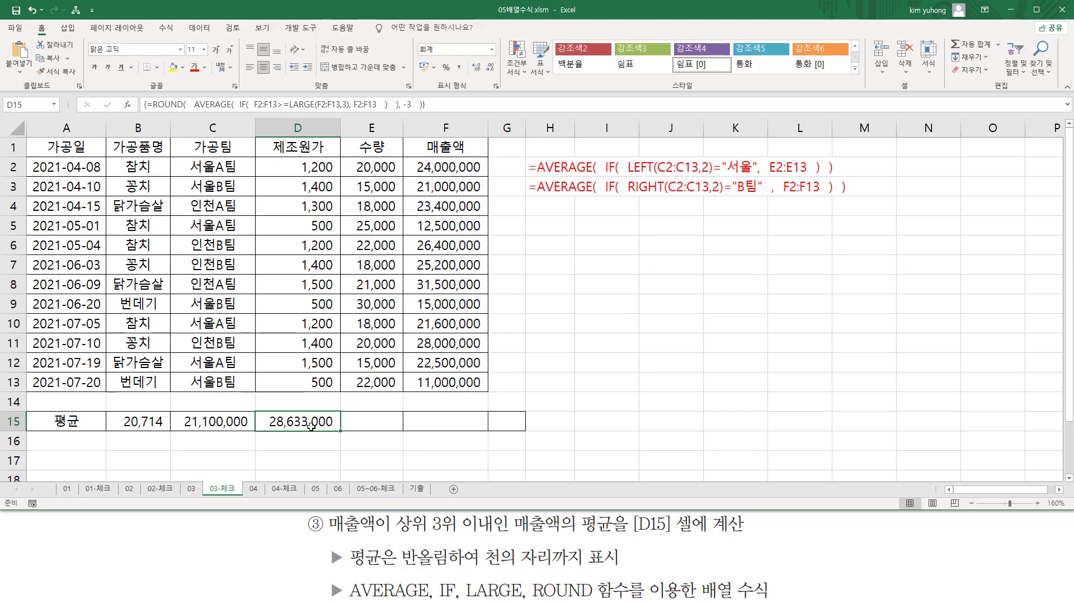
# Record =ROUND(AVERAGE(IF(F2:F13>=LARGE(F2:F13,3),F2:F13)),-3) as reference text in cell H4
pyautogui.click(549, 207)
pyautogui.write('=ROUND(   AVERAGE(  IF(  F2:F13>=LARGE(F2:F13,3), F2:F13   )   ), -3   )')
pyautogui.press('Return')
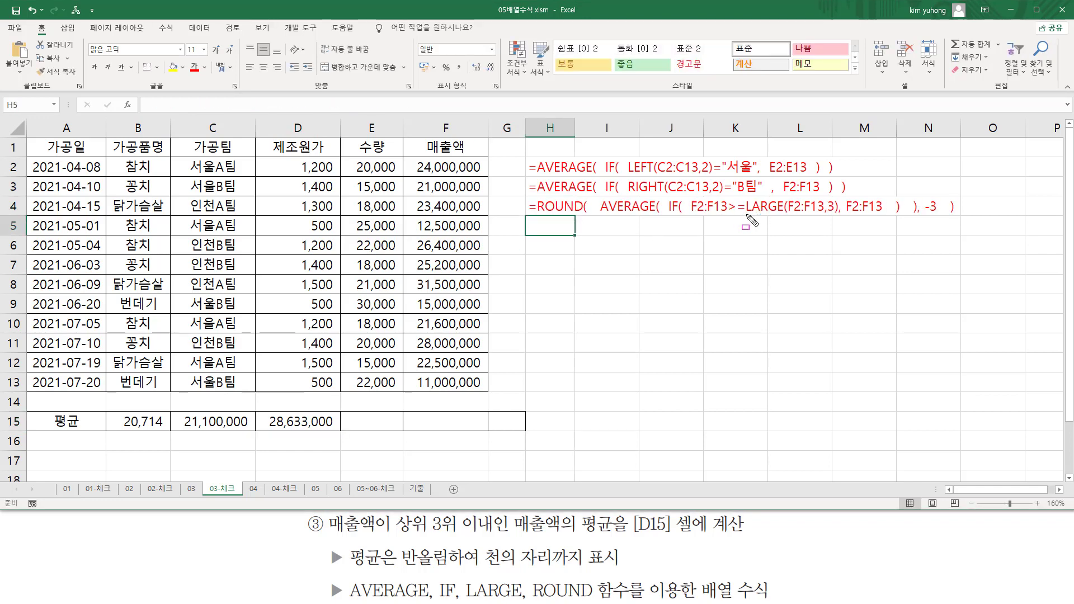
pyautogui.moveTo(745, 213); pyautogui.dragTo(836, 214)
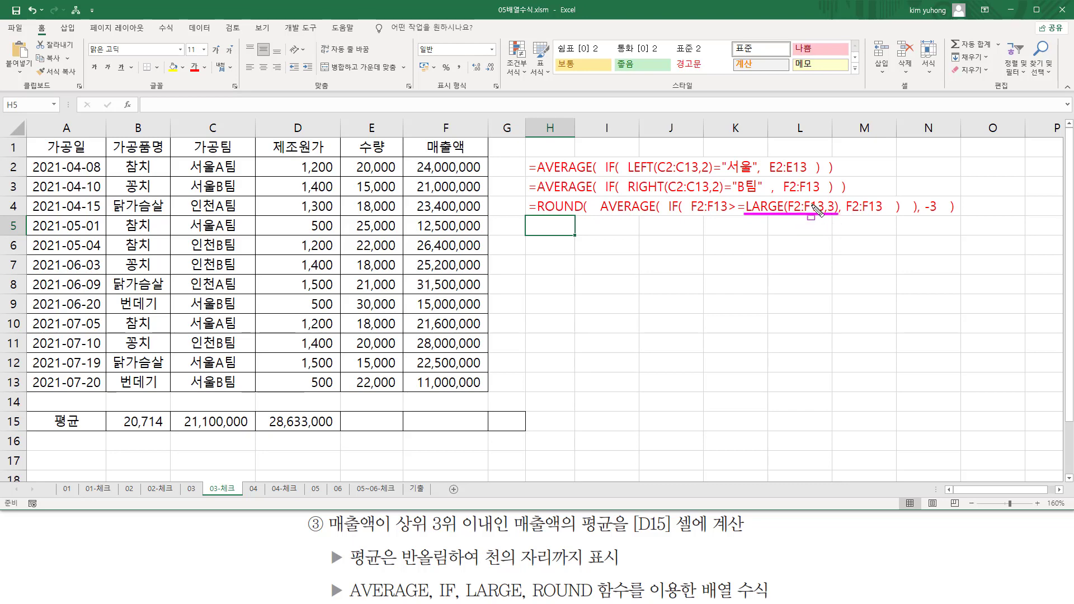
pyautogui.moveTo(725, 196)
pyautogui.mouseDown()
pyautogui.moveTo(748, 213)
pyautogui.moveTo(724, 197)
pyautogui.moveTo(720, 212)
pyautogui.mouseUp()
pyautogui.moveTo(389, 533); pyautogui.dragTo(492, 533)
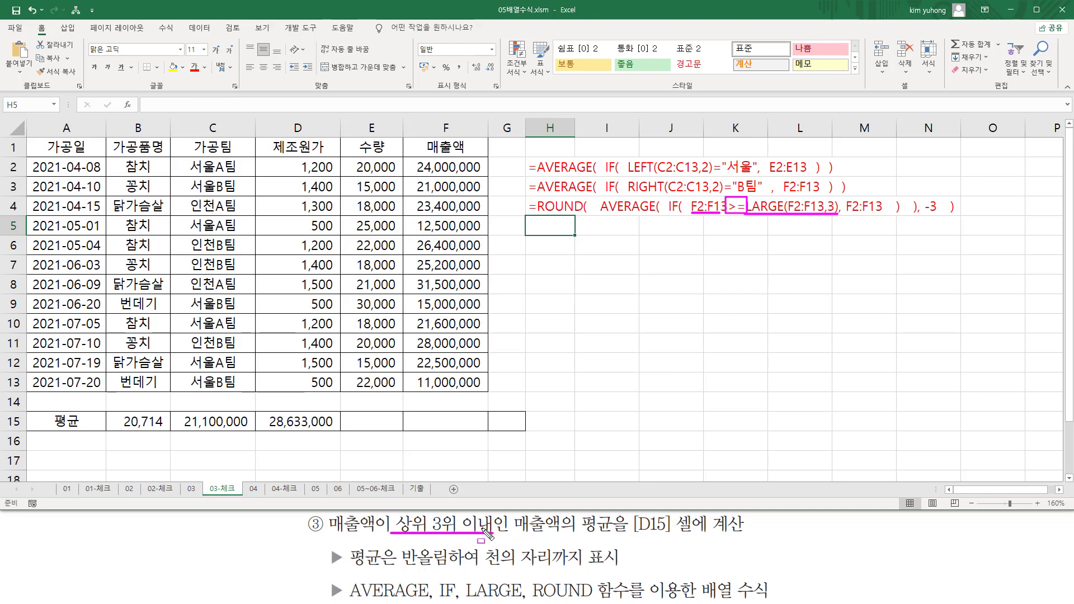
pyautogui.moveTo(844, 196)
pyautogui.mouseDown()
pyautogui.moveTo(846, 208)
pyautogui.moveTo(882, 224)
pyautogui.mouseUp()
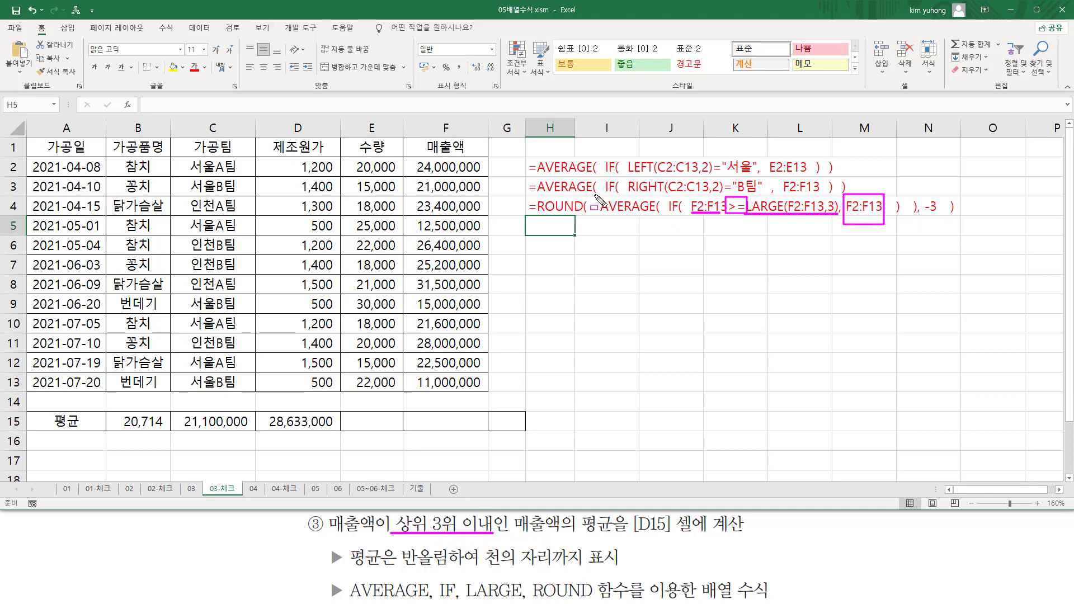
pyautogui.moveTo(594, 195); pyautogui.dragTo(914, 224)
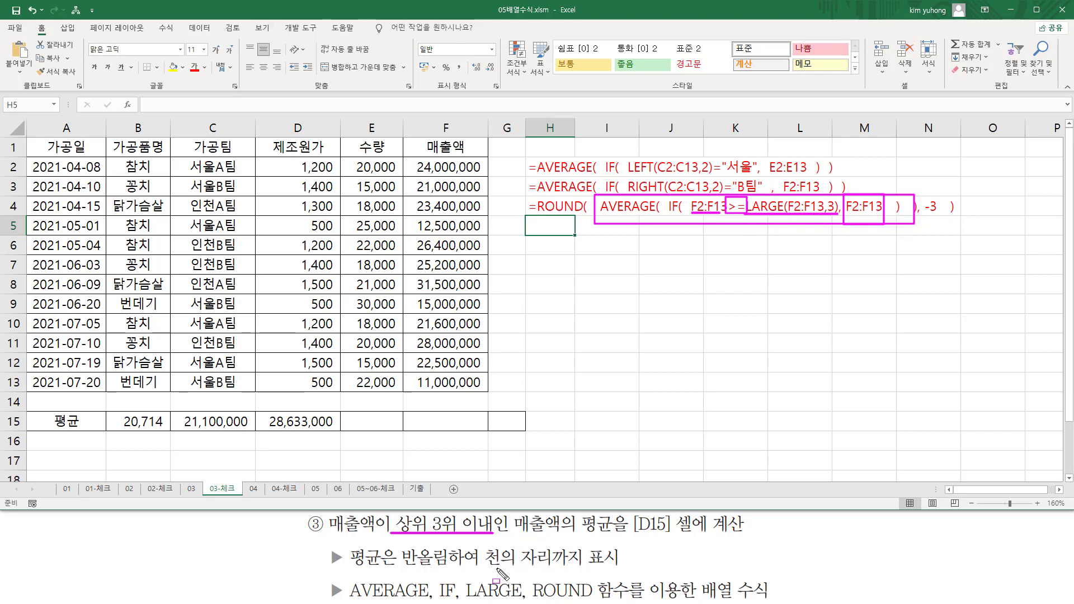
pyautogui.moveTo(484, 569); pyautogui.dragTo(629, 568)
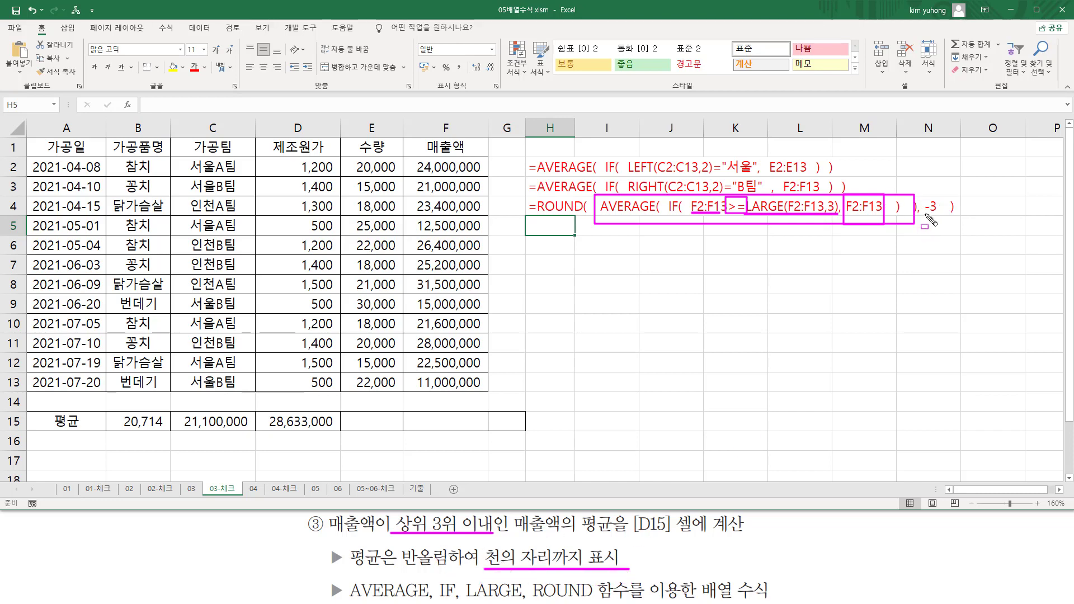
pyautogui.moveTo(925, 212); pyautogui.dragTo(937, 212)
pyautogui.press('Escape')
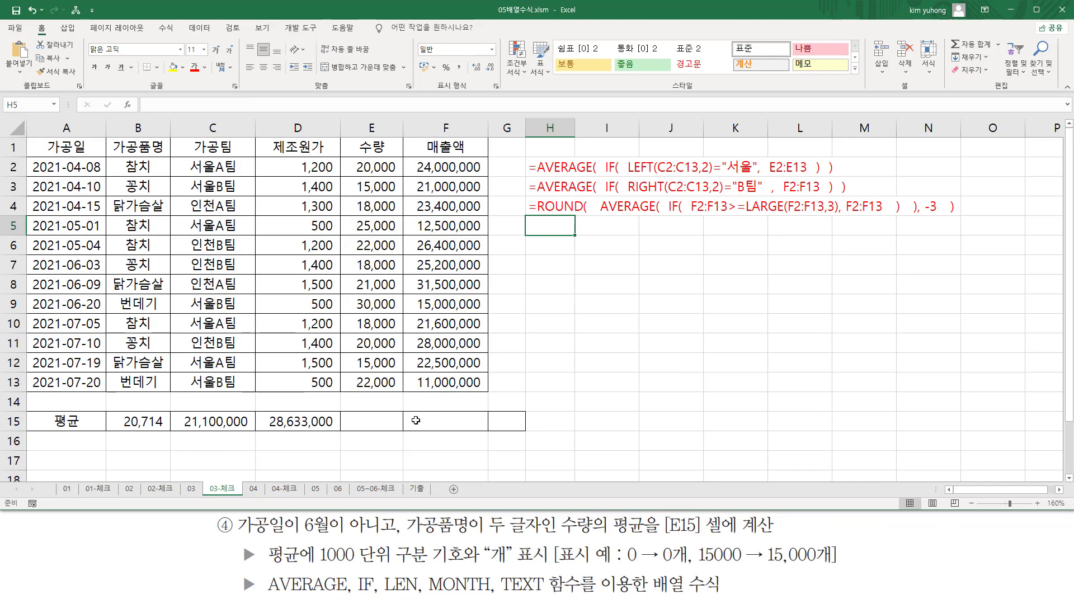
pyautogui.hotkey('ctrl', 'shift', 'd')
pyautogui.moveTo(238, 536); pyautogui.dragTo(397, 535)
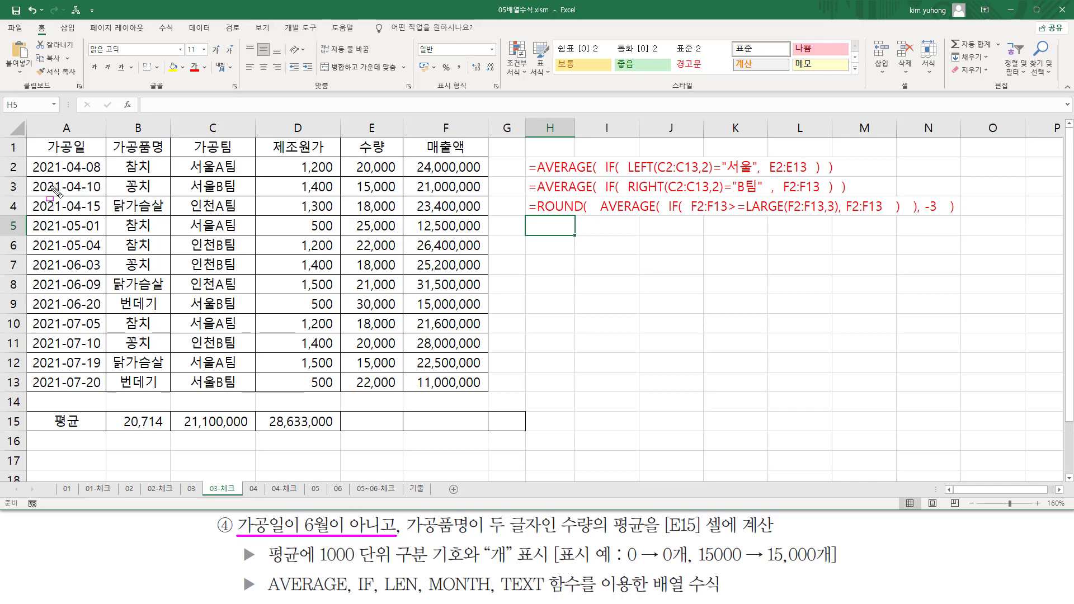
pyautogui.moveTo(27, 155); pyautogui.dragTo(108, 392)
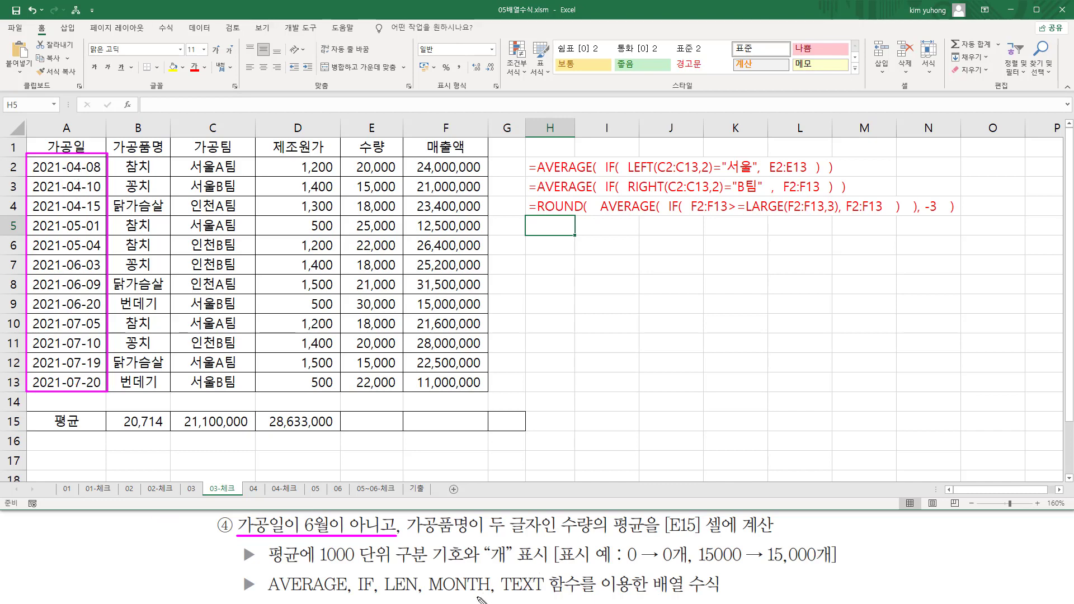
pyautogui.moveTo(431, 593); pyautogui.dragTo(484, 591)
pyautogui.moveTo(402, 513)
pyautogui.mouseDown()
pyautogui.moveTo(418, 534)
pyautogui.moveTo(473, 537)
pyautogui.mouseUp()
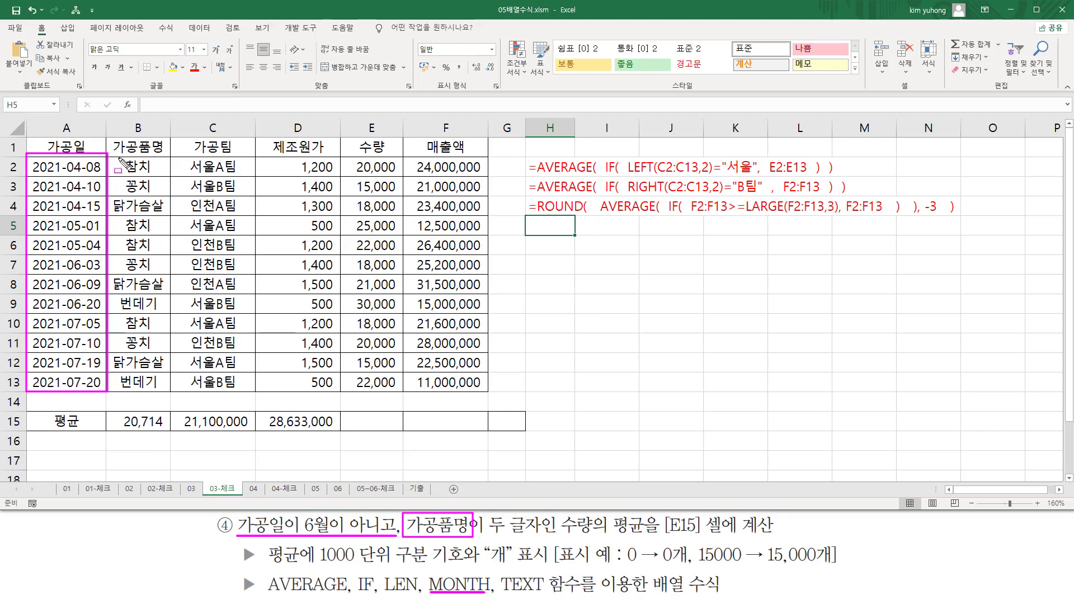
pyautogui.moveTo(115, 158)
pyautogui.mouseDown()
pyautogui.moveTo(159, 404)
pyautogui.moveTo(171, 397)
pyautogui.mouseUp()
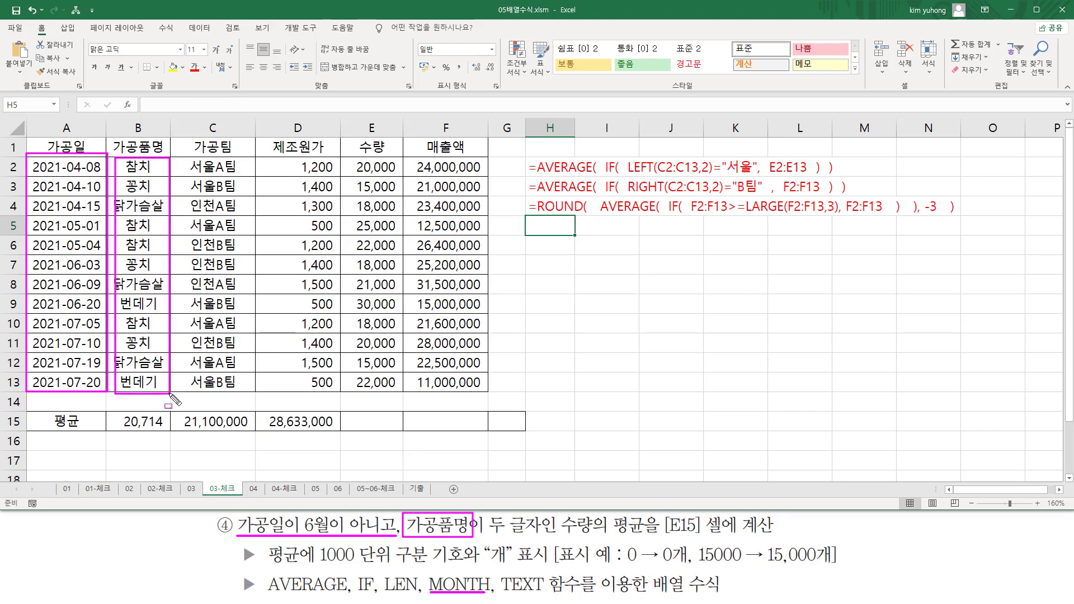
pyautogui.moveTo(487, 537); pyautogui.dragTo(541, 543)
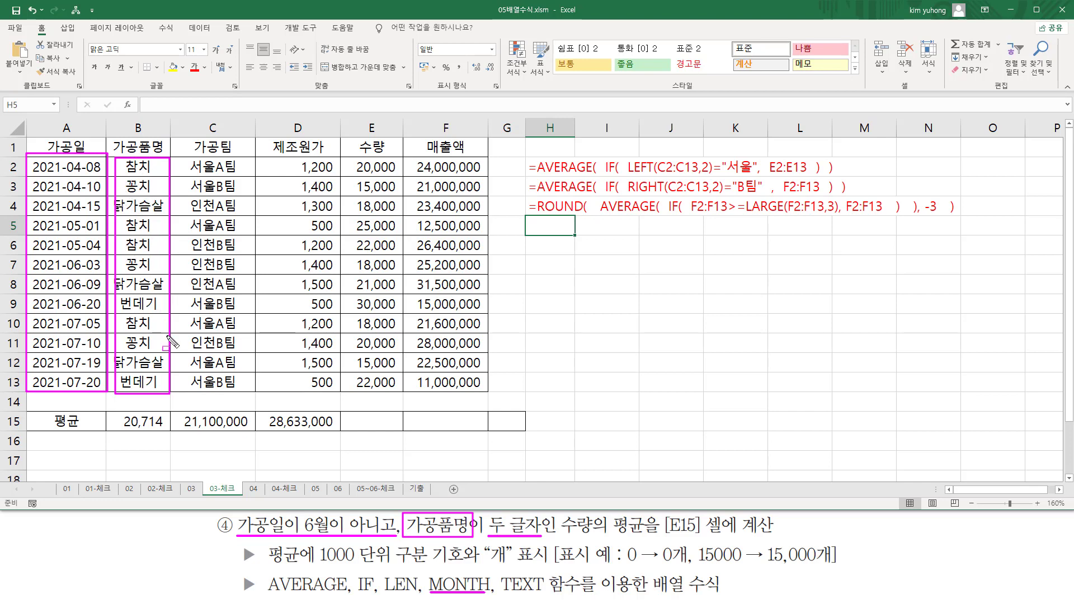
pyautogui.moveTo(380, 595); pyautogui.dragTo(417, 597)
pyautogui.moveTo(558, 512); pyautogui.dragTo(654, 539)
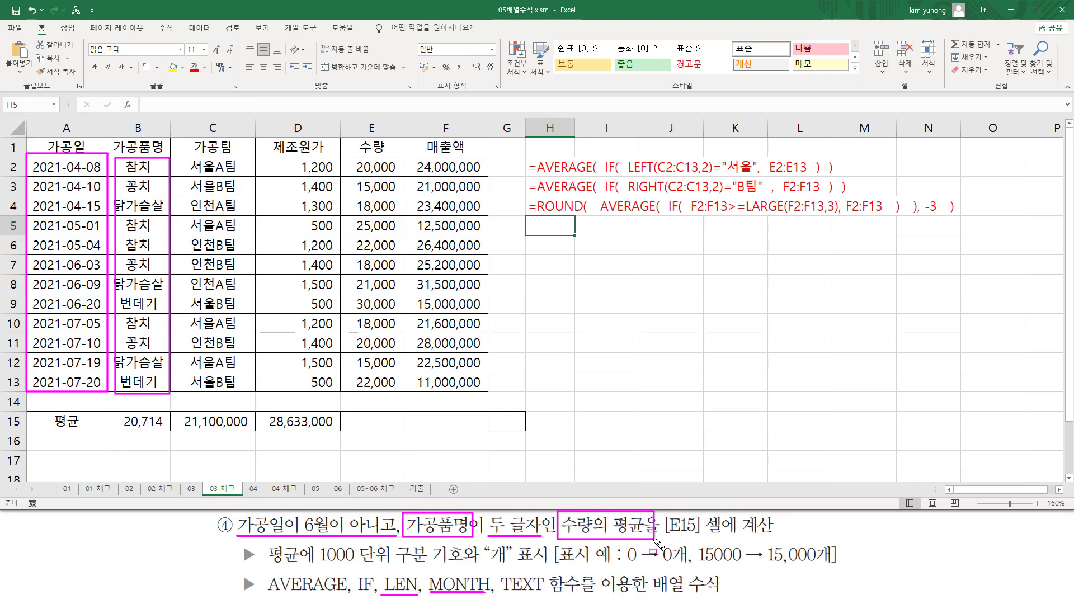
pyautogui.press('Escape')
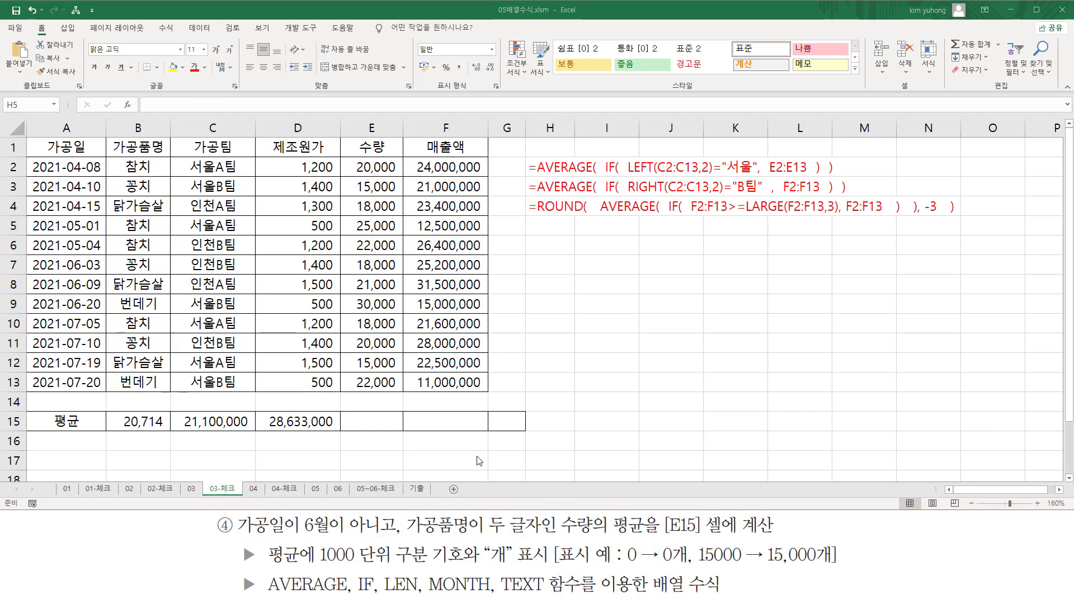
# Begin a formula in cell E15 with an IF function nested inside AVERAGE
pyautogui.click(379, 420)
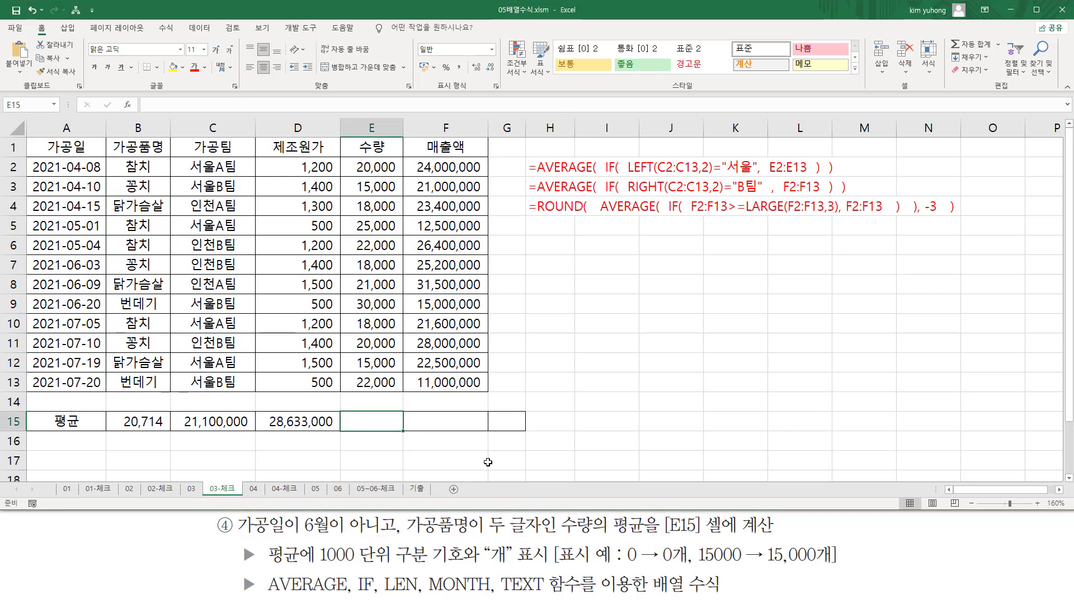
pyautogui.write('=aver')
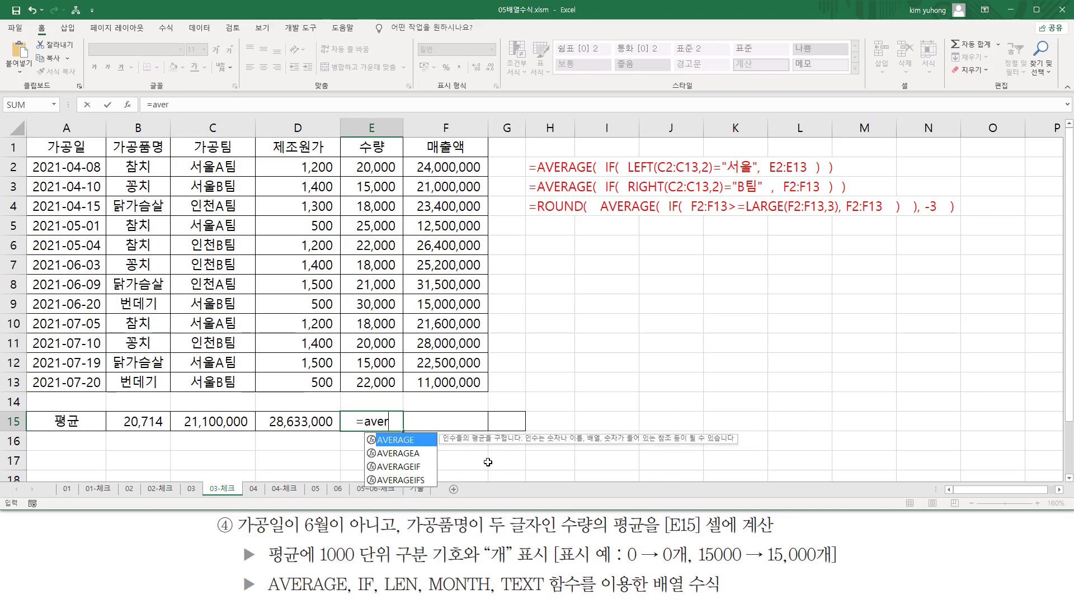
pyautogui.press('Tab')
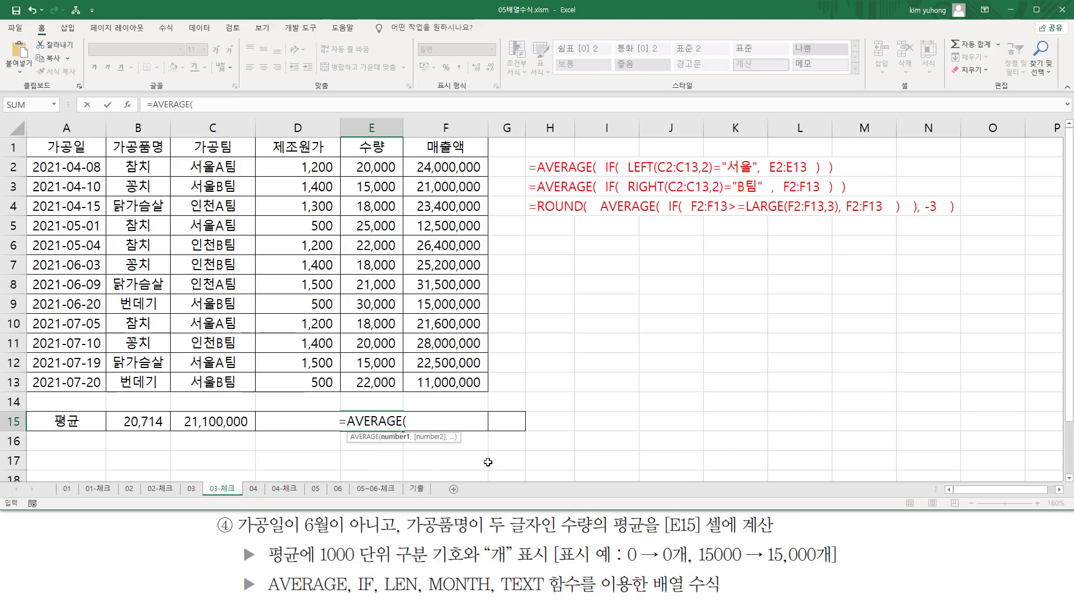
pyautogui.write('if')
pyautogui.press('Tab')
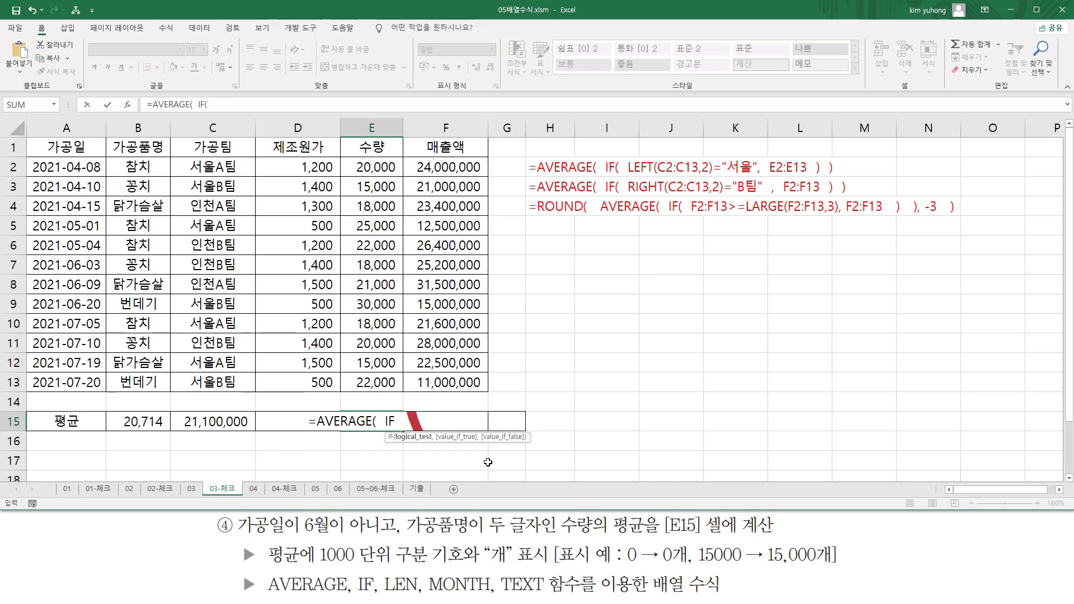
# Add the parenthesized condition (MONTH(A2:A13)<>6) to the IF function to exclude June processing dates
pyautogui.write('(')
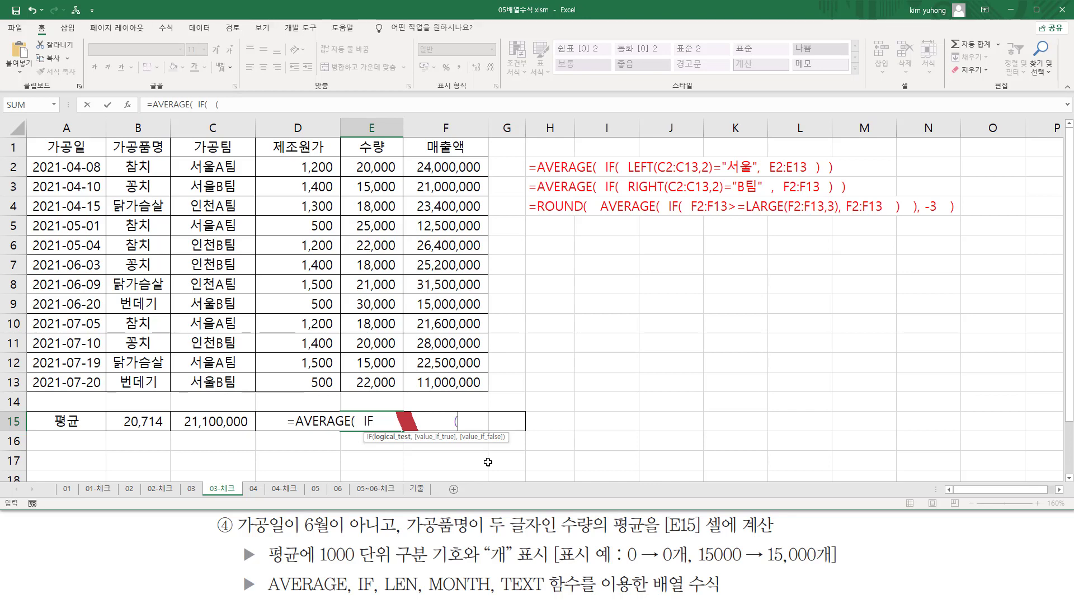
pyautogui.write('mont')
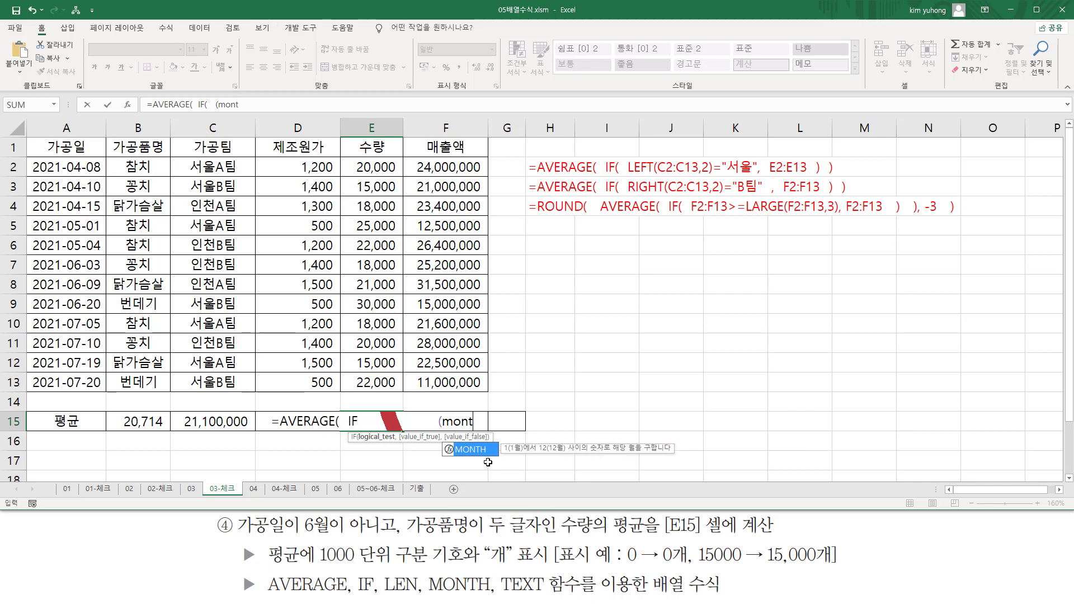
pyautogui.press('Tab')
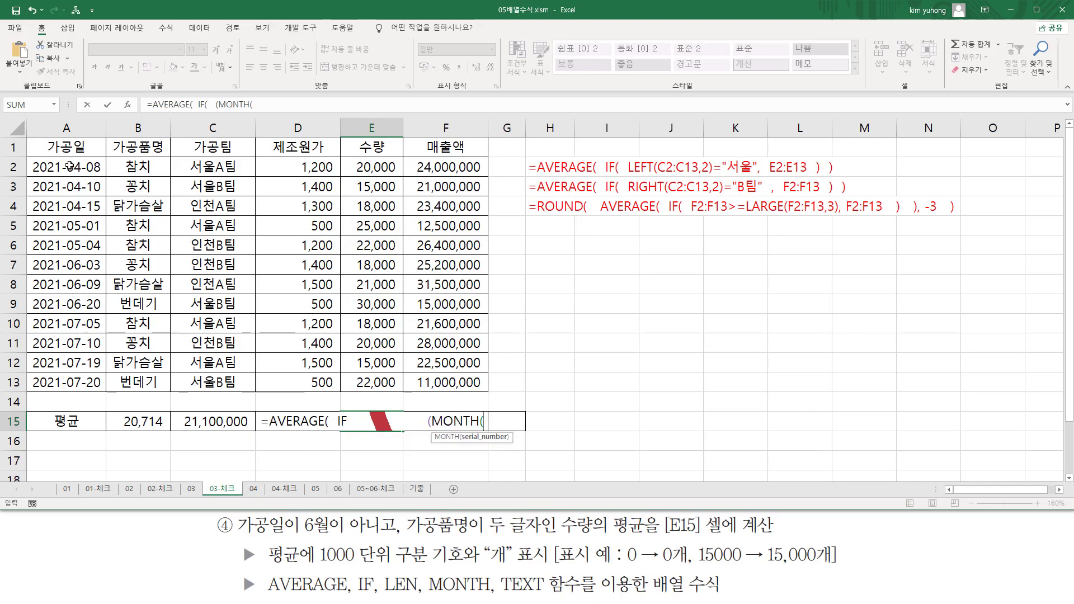
pyautogui.moveTo(66, 167); pyautogui.dragTo(83, 373)
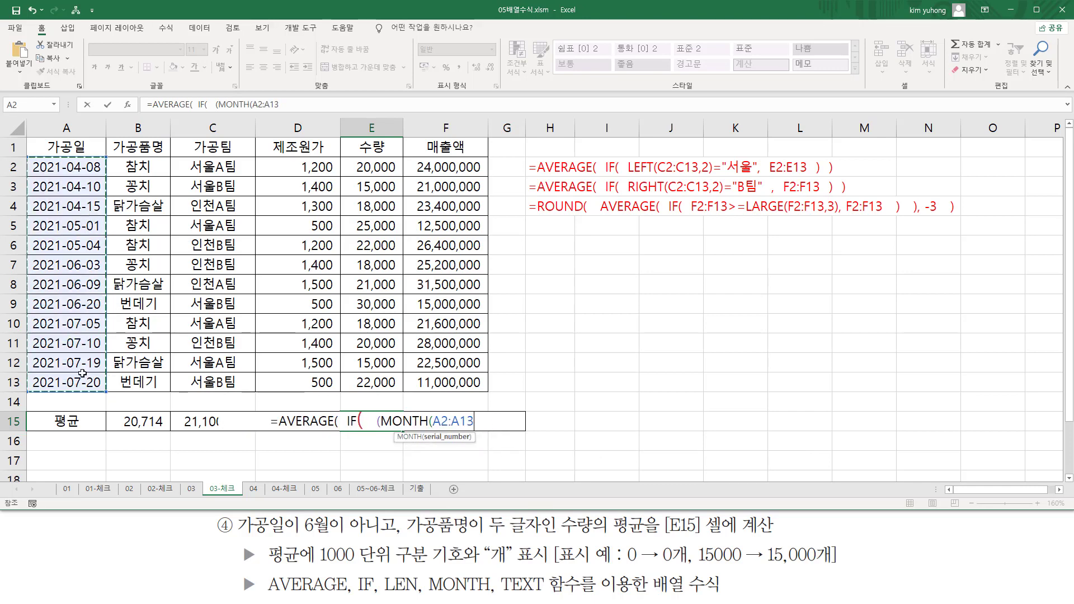
pyautogui.write(')')
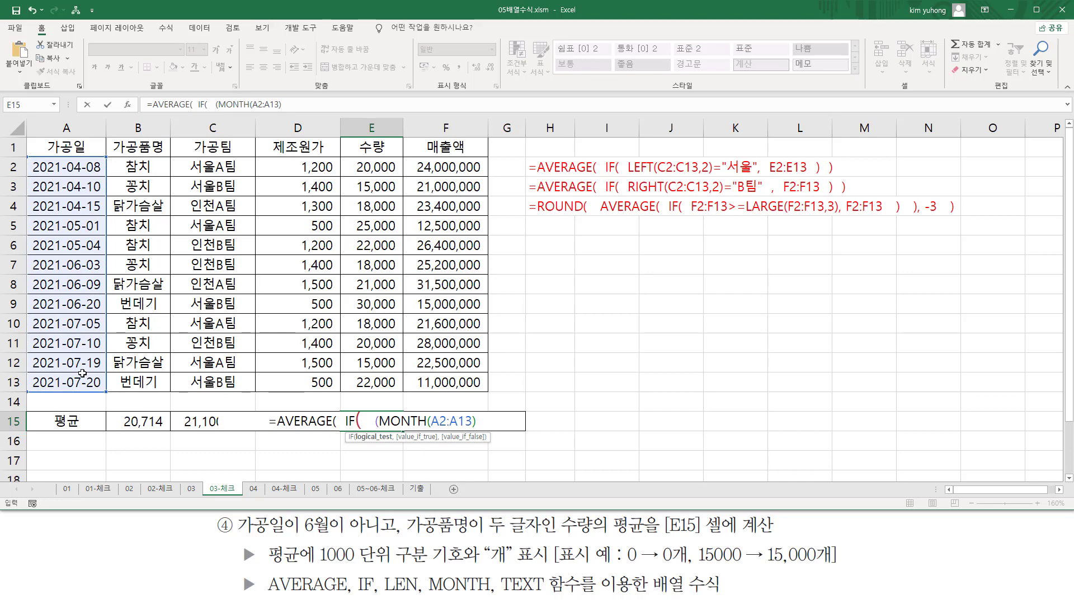
pyautogui.write('<>6')
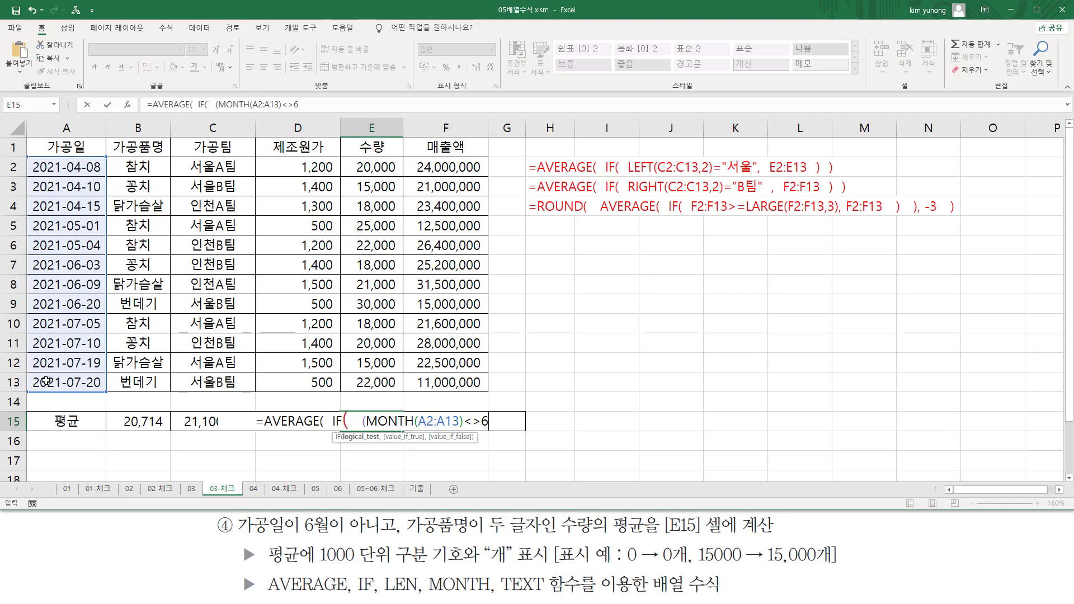
pyautogui.write(')')
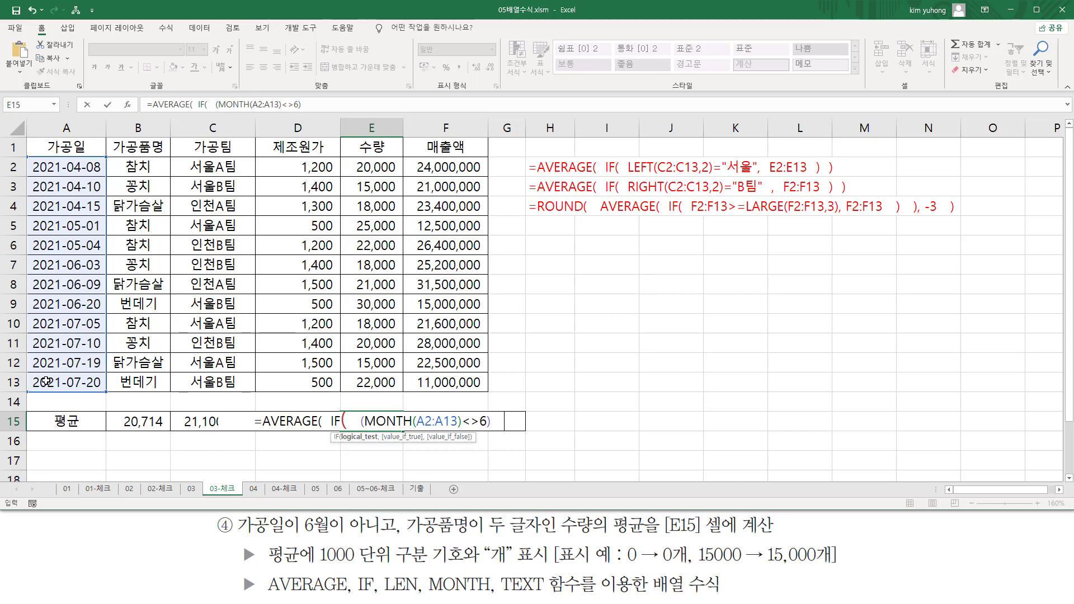
# Multiply the month condition in E15's IF test by (LEN(B2:B13)=2) to require two-character product names
pyautogui.write('   *')
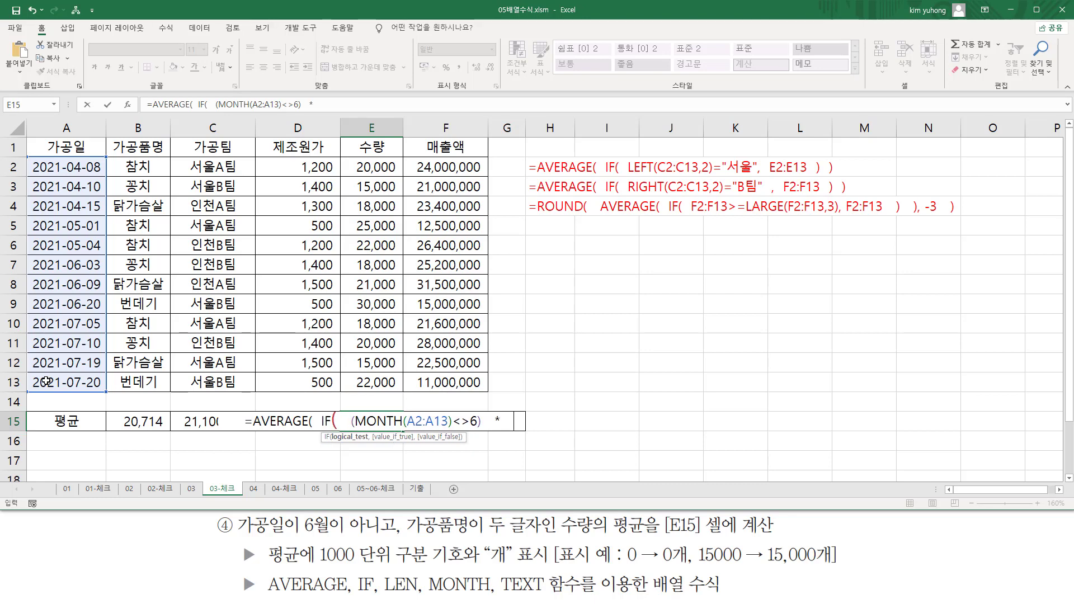
pyautogui.write('   (')
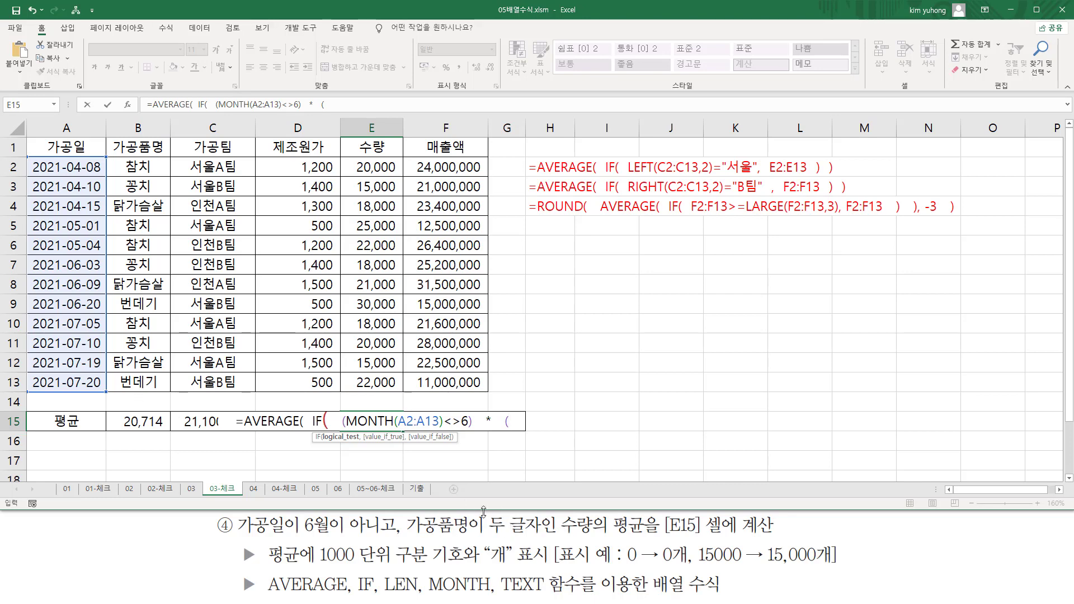
pyautogui.write('len')
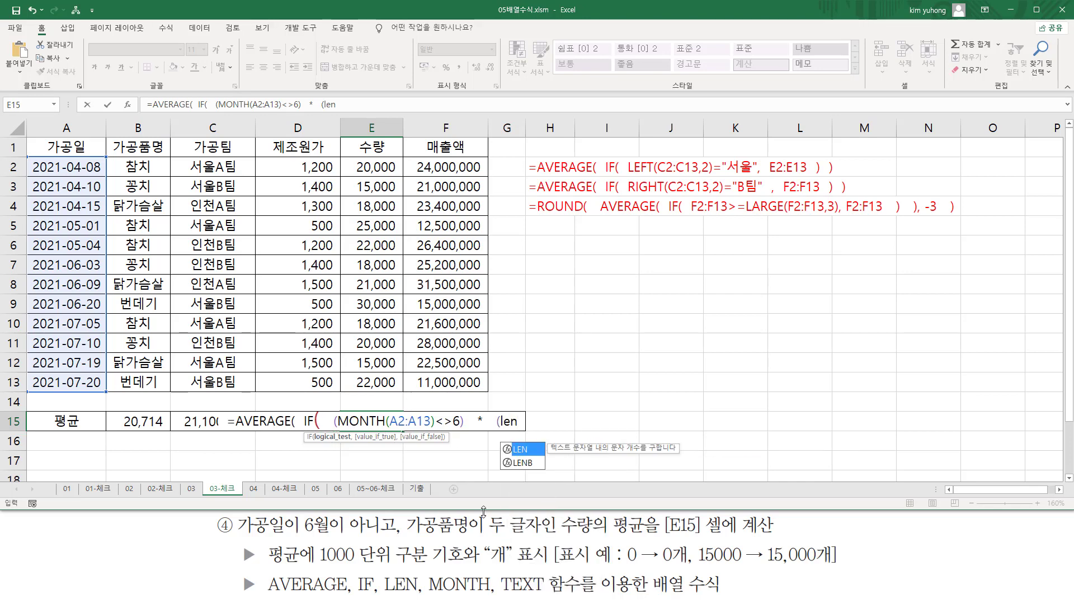
pyautogui.press('Tab')
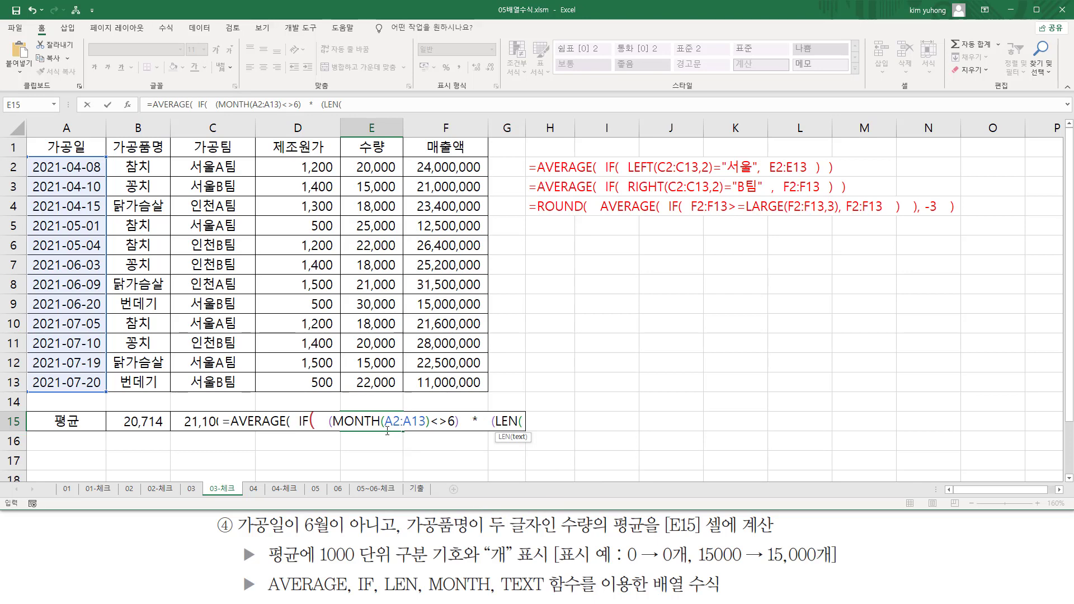
pyautogui.moveTo(143, 166); pyautogui.dragTo(143, 385)
pyautogui.write(')')
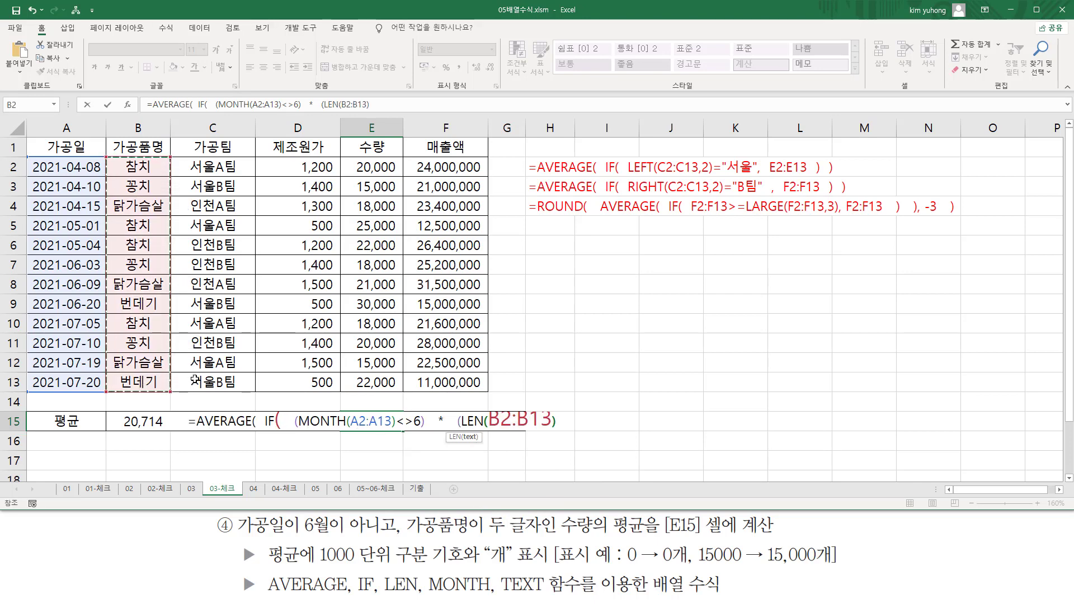
pyautogui.write('=')
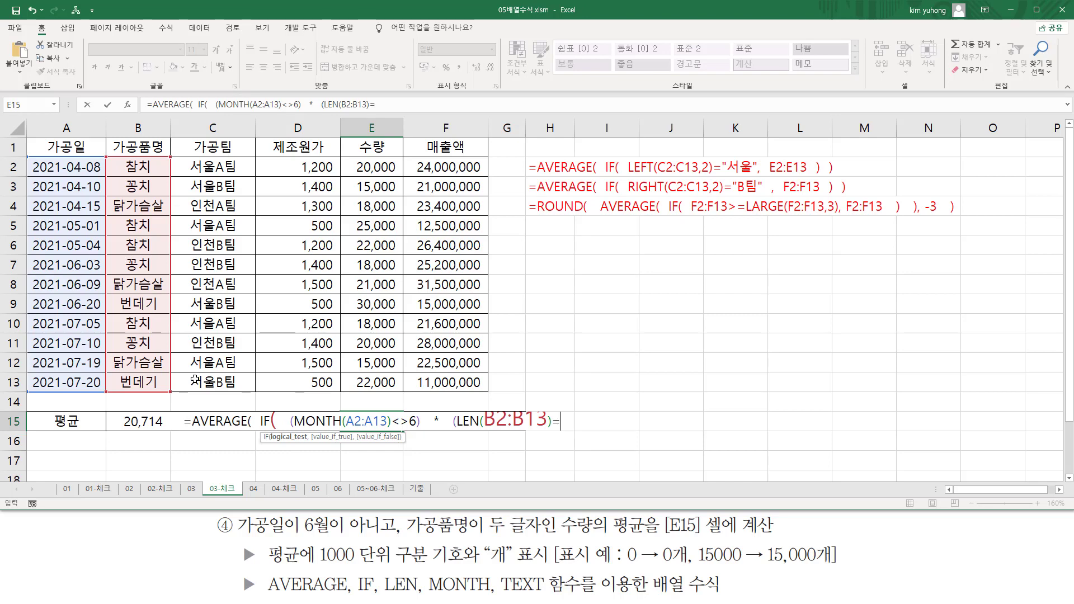
pyautogui.write('2')
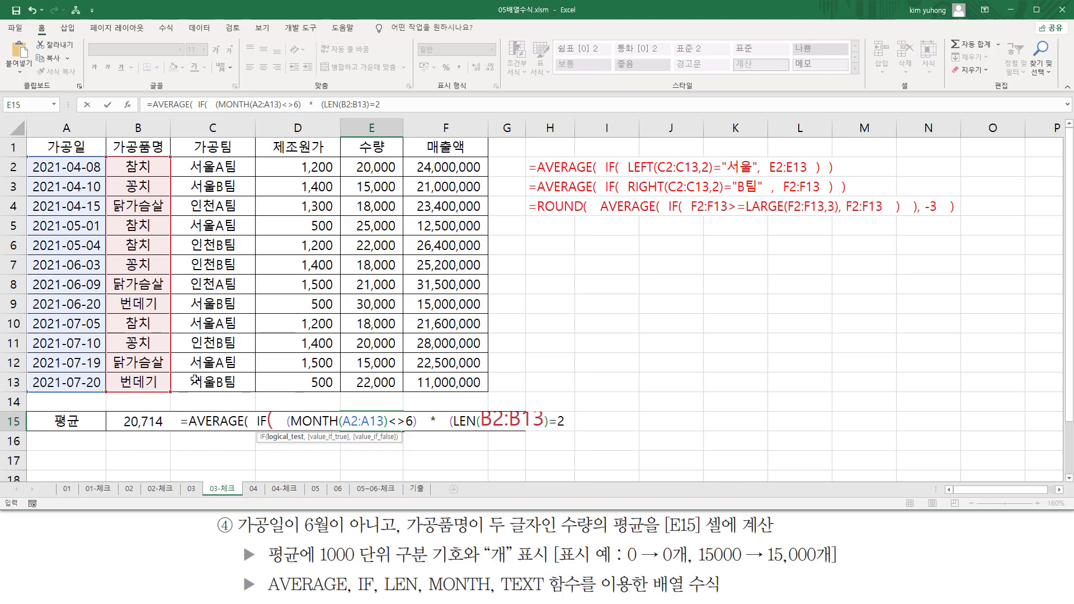
pyautogui.write(')')
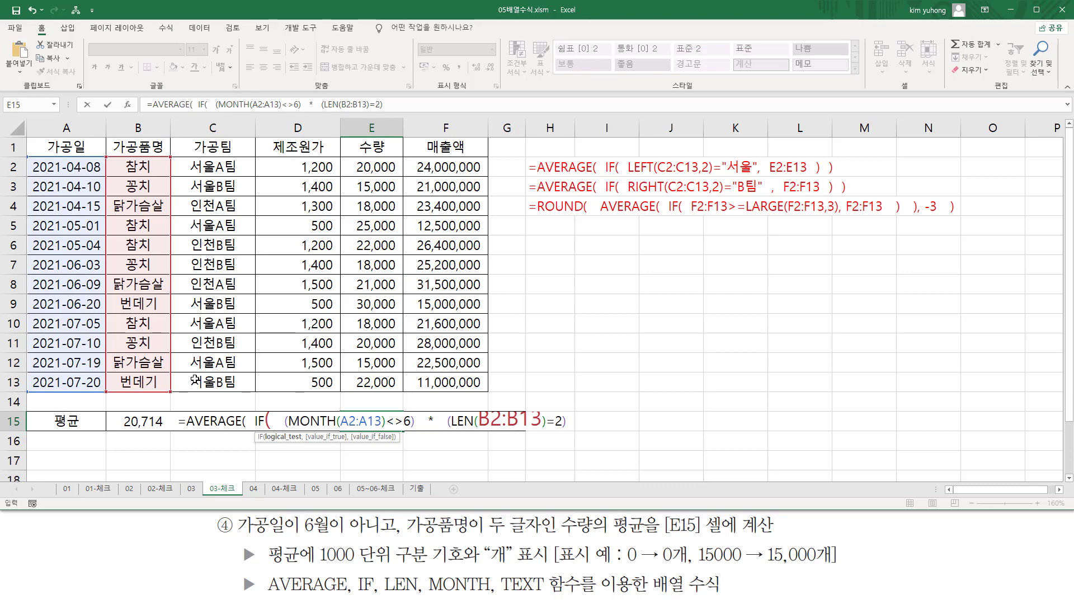
# Set E2:E13 as IF's true value, close both functions and commit E15 as an array formula
pyautogui.write('  ,')
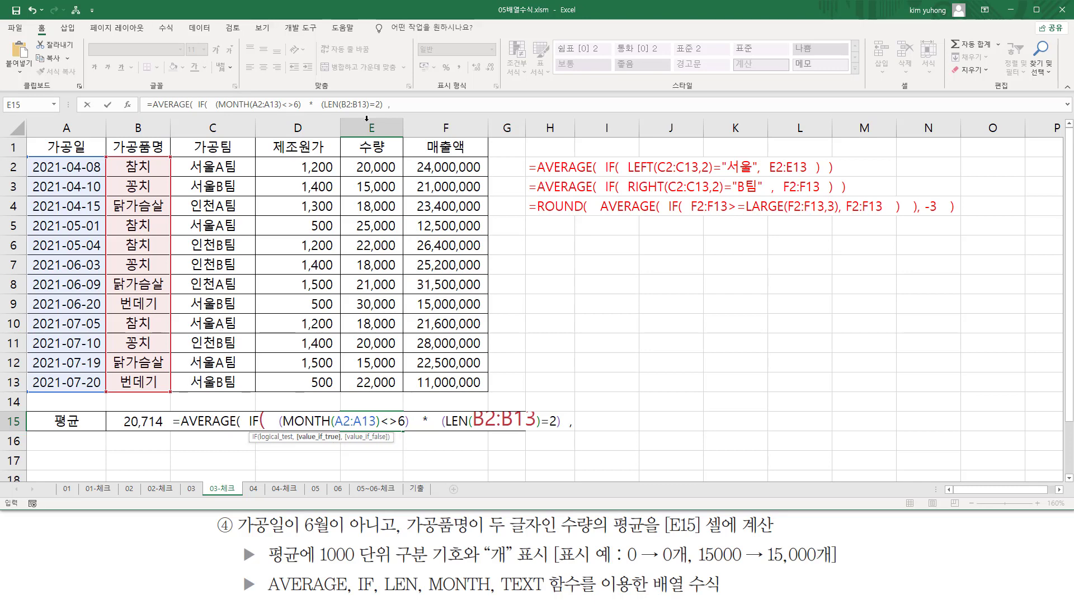
pyautogui.moveTo(363, 165); pyautogui.dragTo(369, 384)
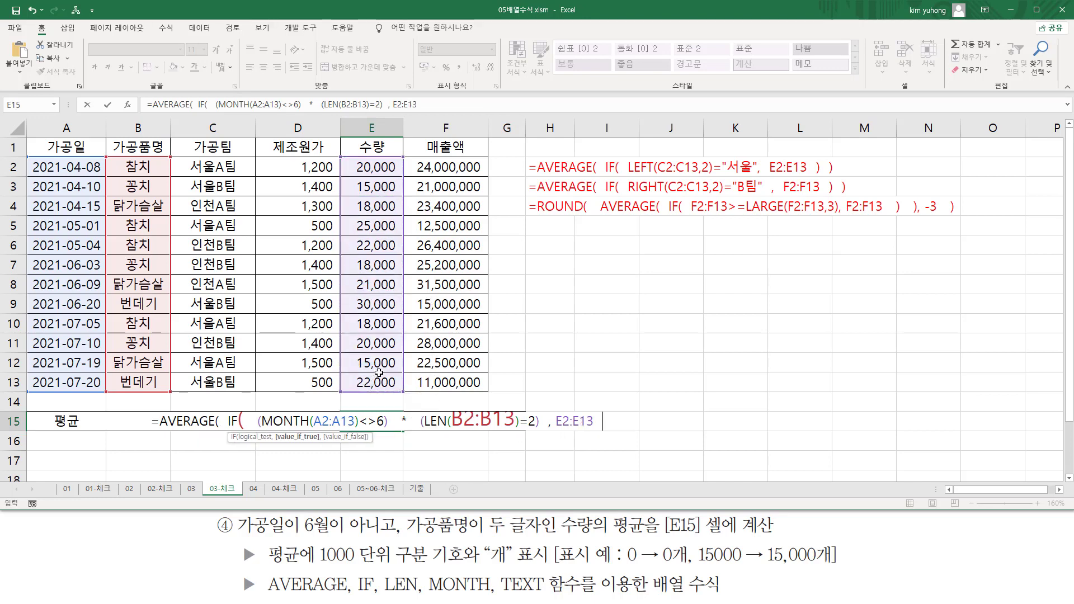
pyautogui.write(')')
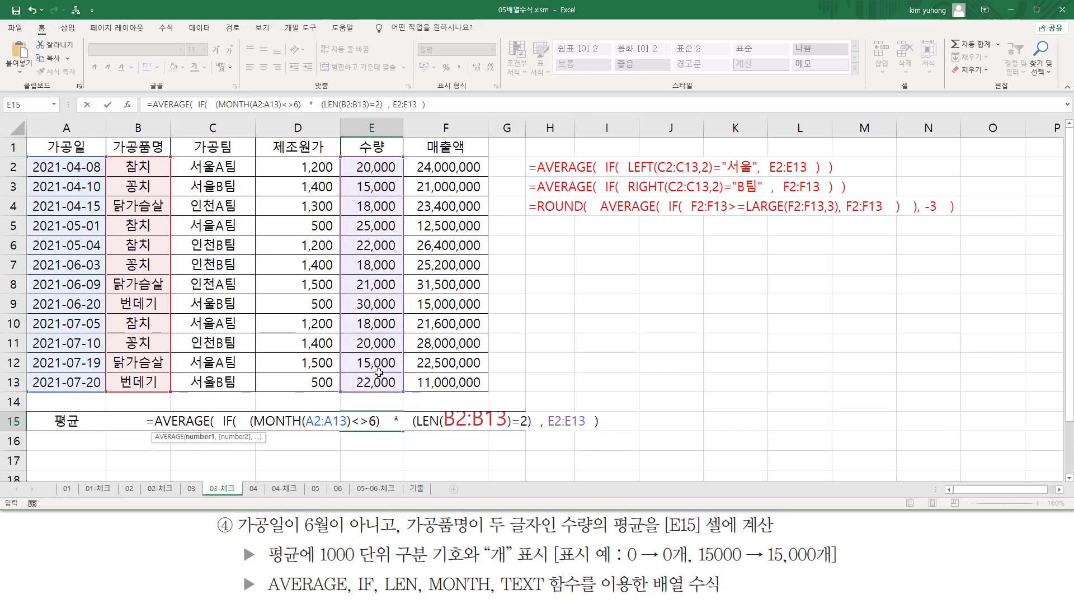
pyautogui.write('  )')
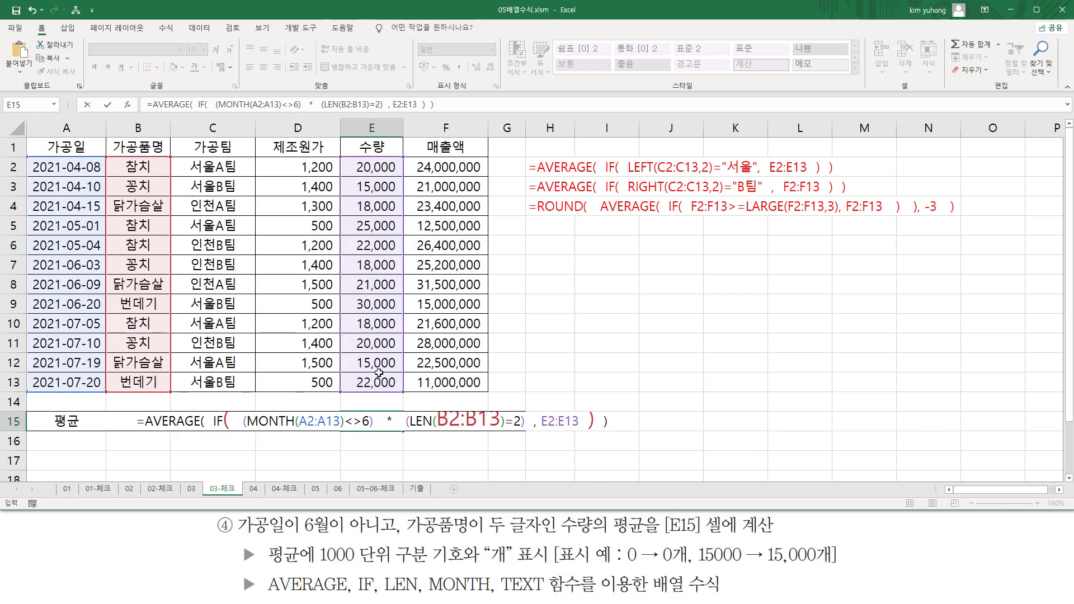
pyautogui.hotkey('ctrl', 'shift', 'Return')
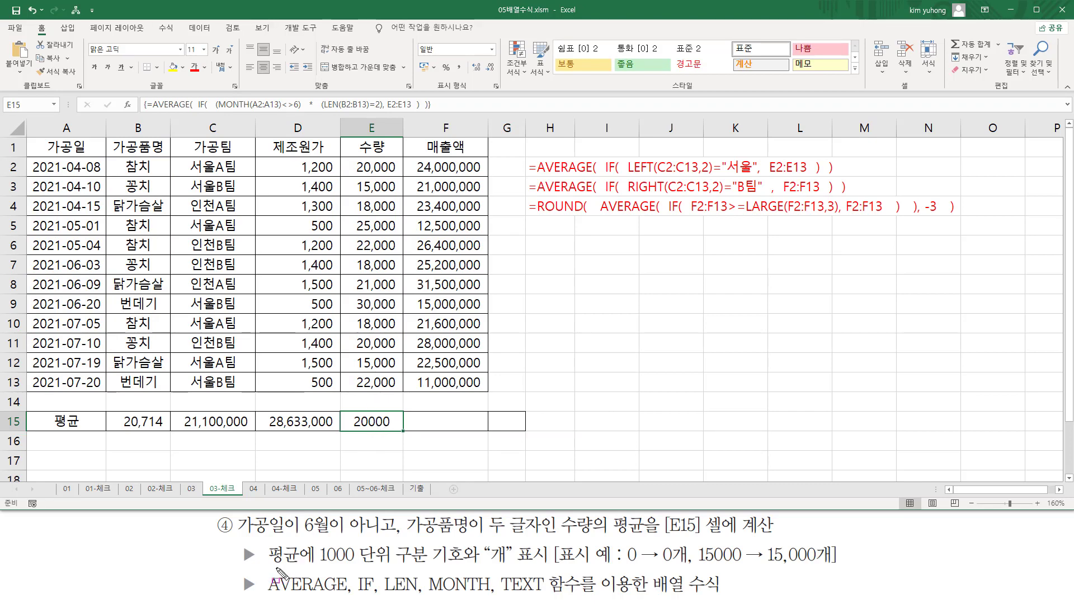
pyautogui.moveTo(268, 566)
pyautogui.mouseDown()
pyautogui.moveTo(463, 574)
pyautogui.moveTo(541, 565)
pyautogui.mouseUp()
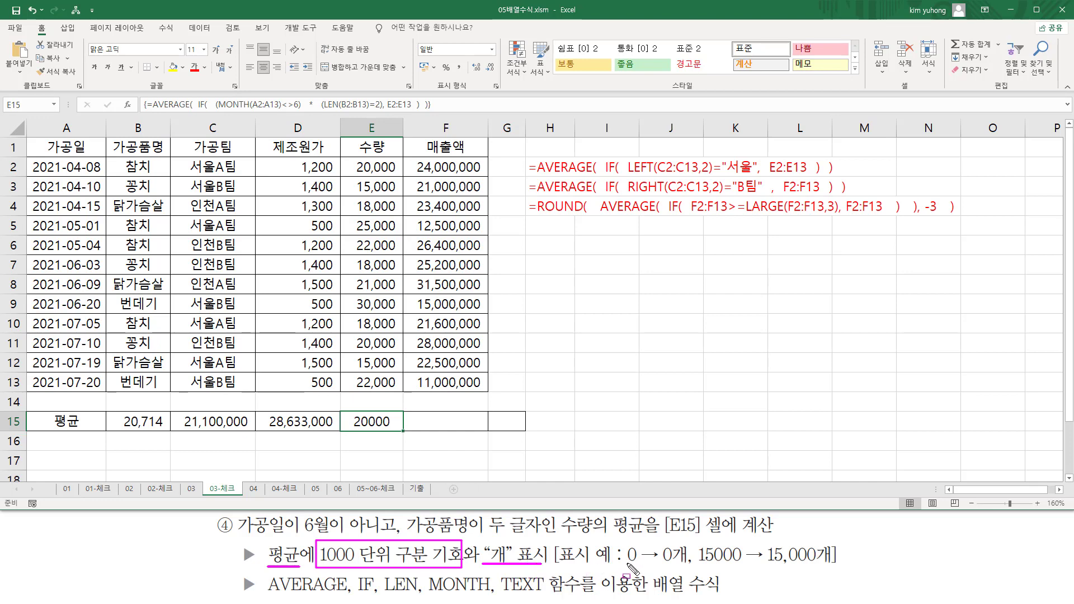
pyautogui.moveTo(621, 564)
pyautogui.mouseDown()
pyautogui.moveTo(828, 560)
pyautogui.moveTo(833, 575)
pyautogui.mouseUp()
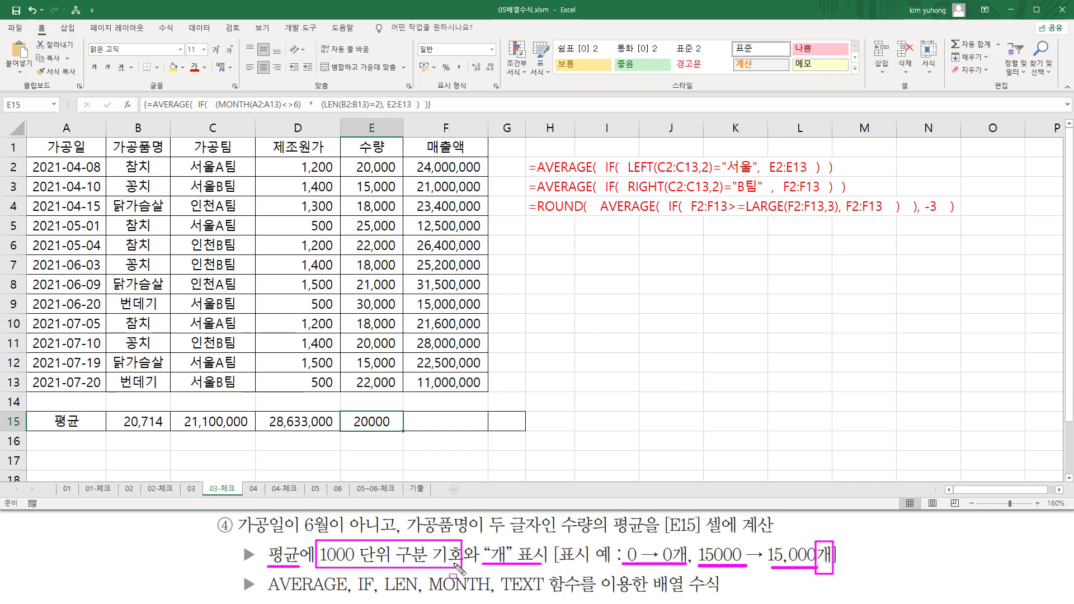
pyautogui.moveTo(500, 571)
pyautogui.mouseDown()
pyautogui.moveTo(545, 595)
pyautogui.moveTo(579, 595)
pyautogui.mouseUp()
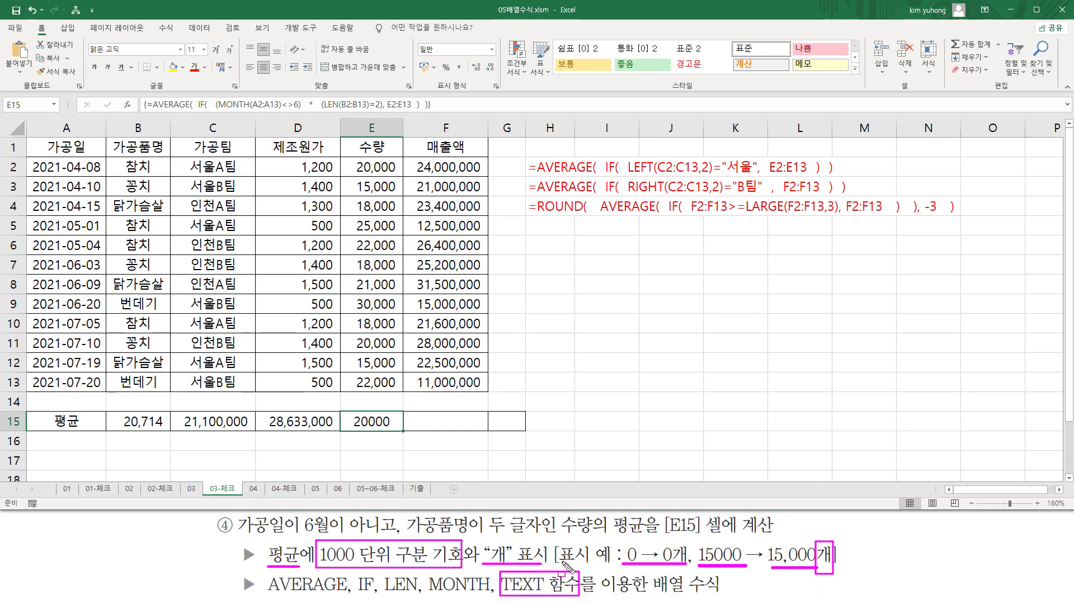
# Wrap E15's AVERAGE expression in a TEXT function as its value argument, ready for the format argument
pyautogui.press('F2')
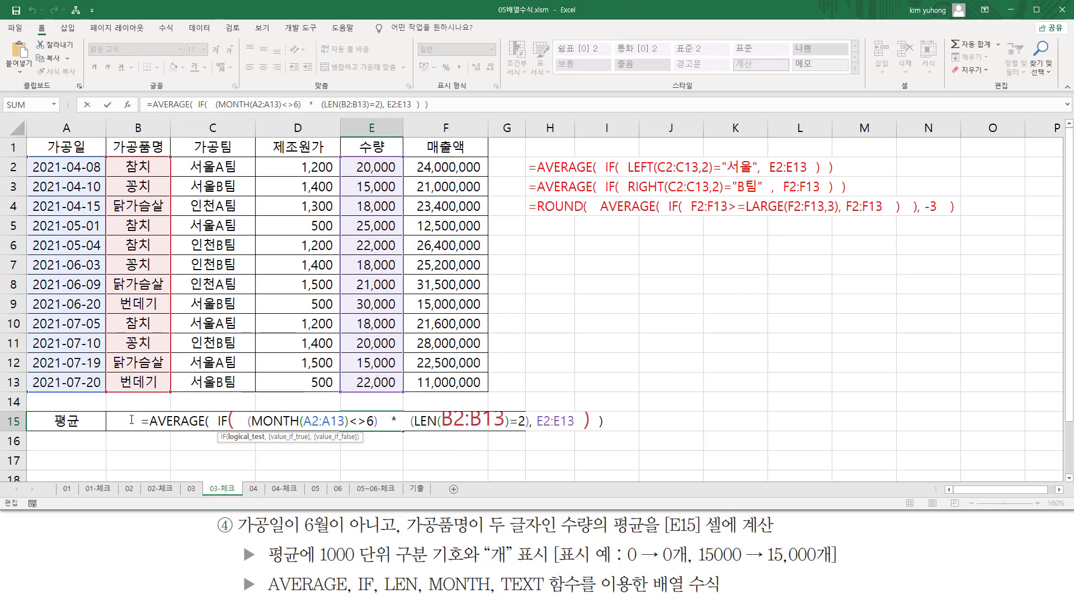
pyautogui.click(151, 421)
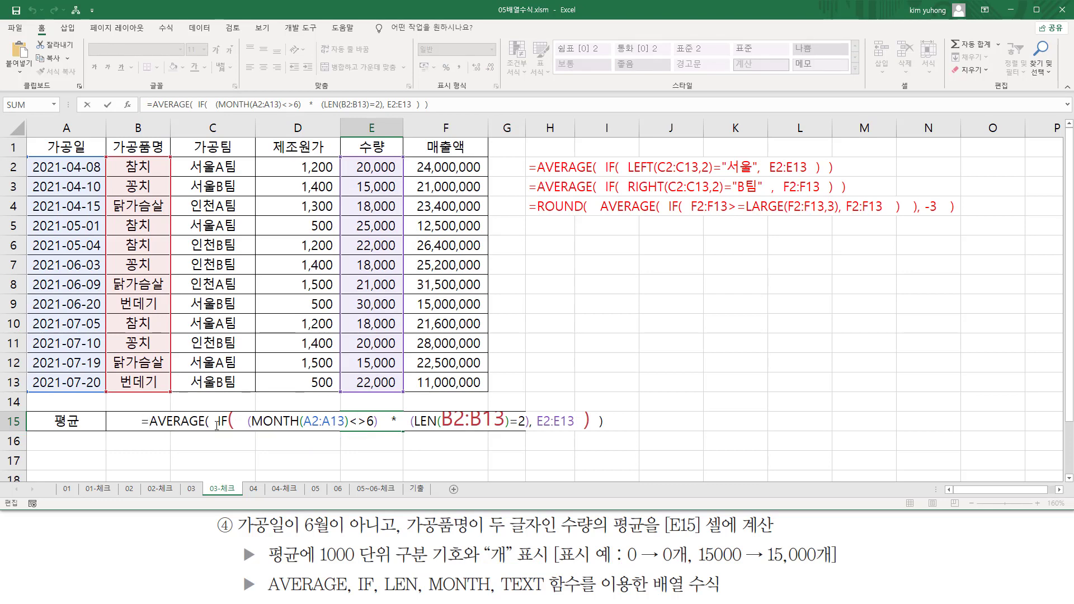
pyautogui.write('te')
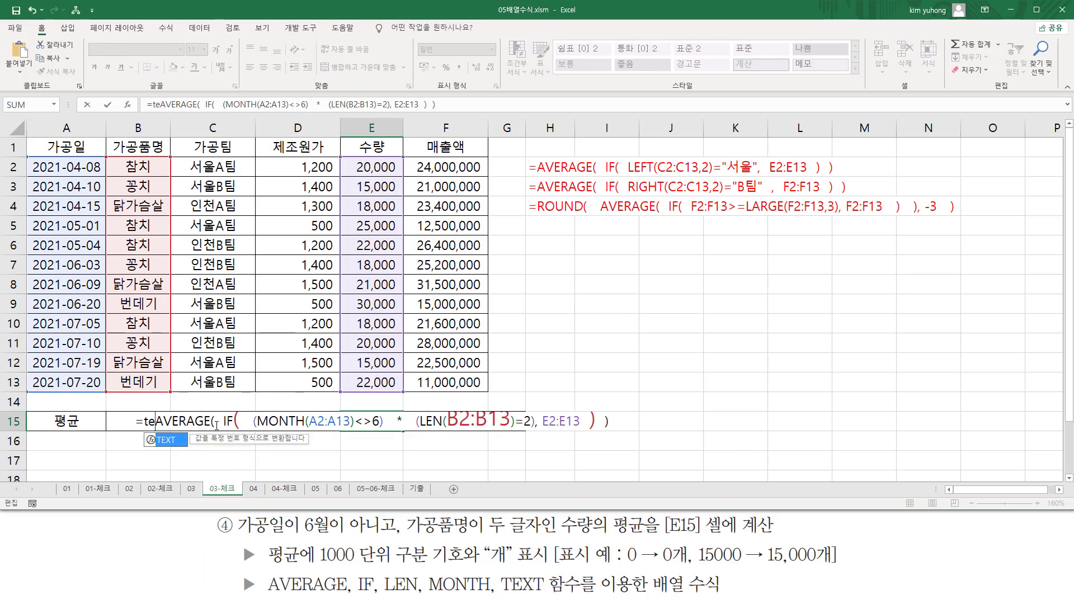
pyautogui.press('Tab')
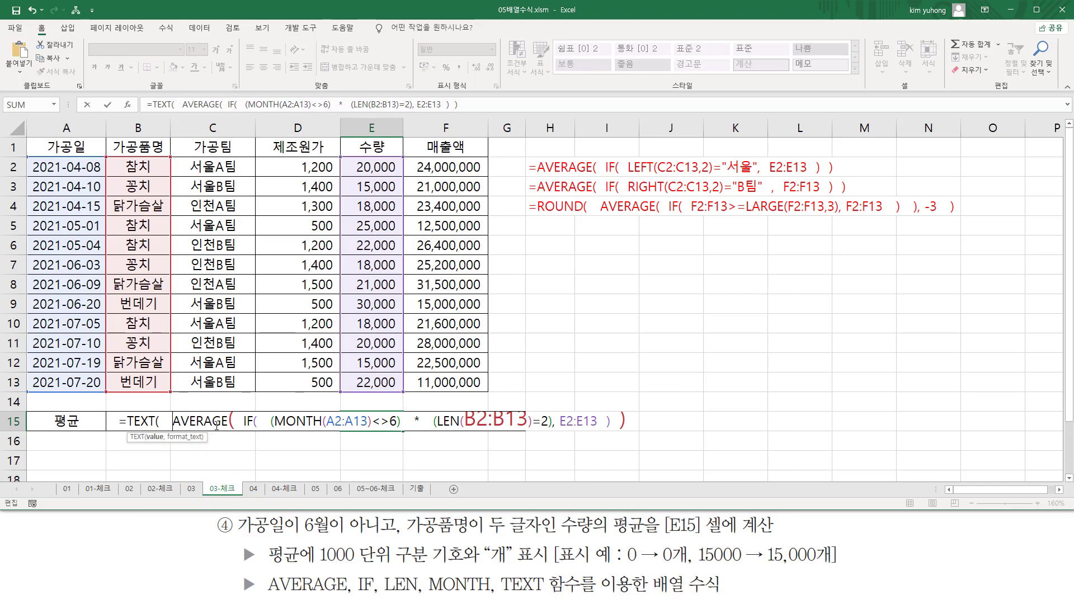
pyautogui.hotkey('shift', 'End')
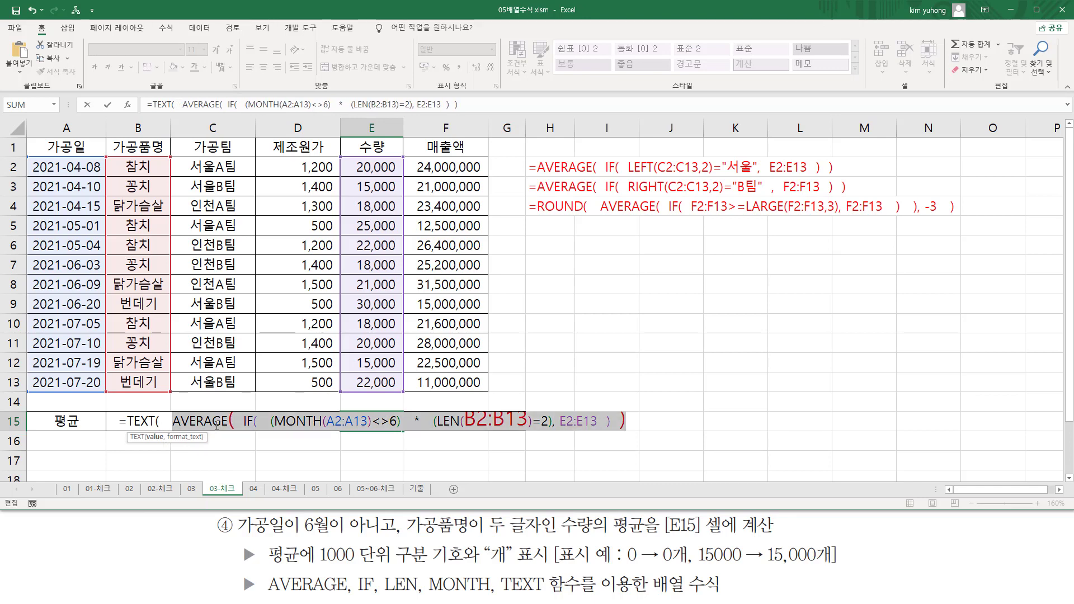
pyautogui.press('End')
pyautogui.write(',')
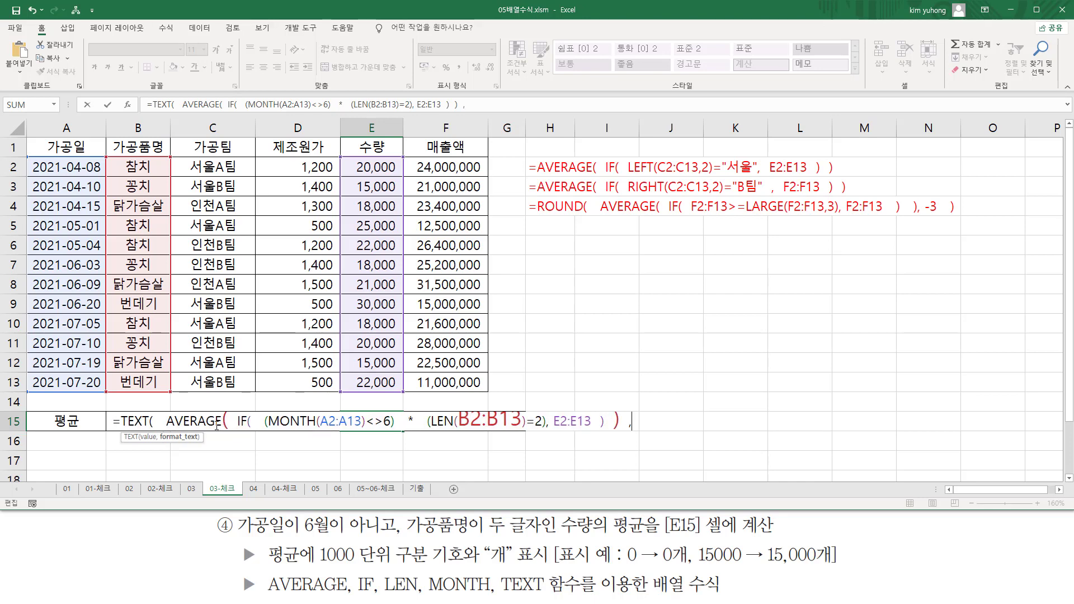
# Set TEXT's format argument to "#,##0개", close the function and commit E15 as an array formula
pyautogui.write('  "')
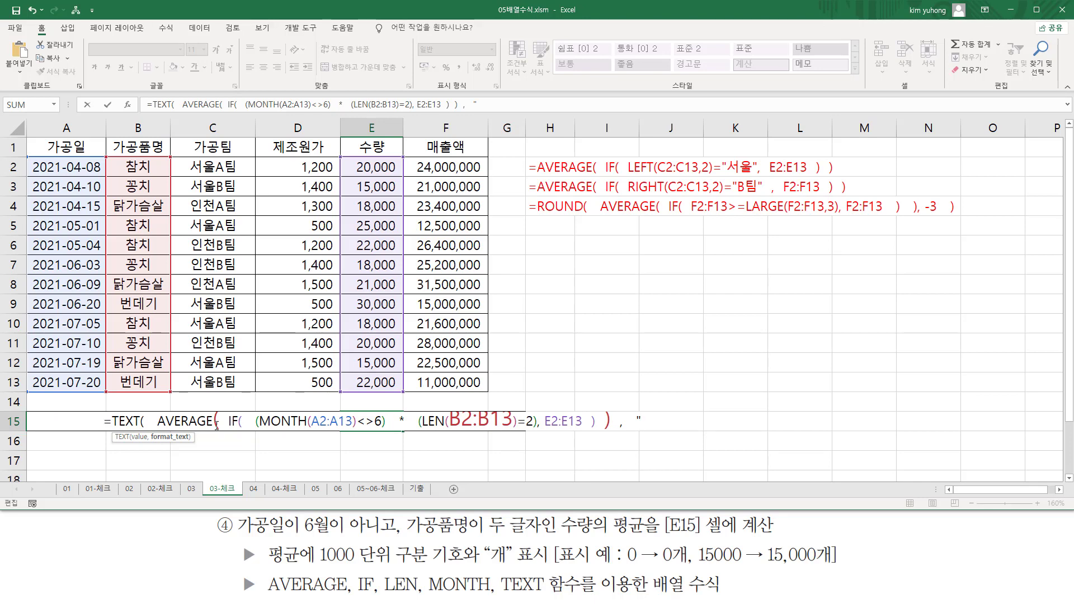
pyautogui.write('#,##0')
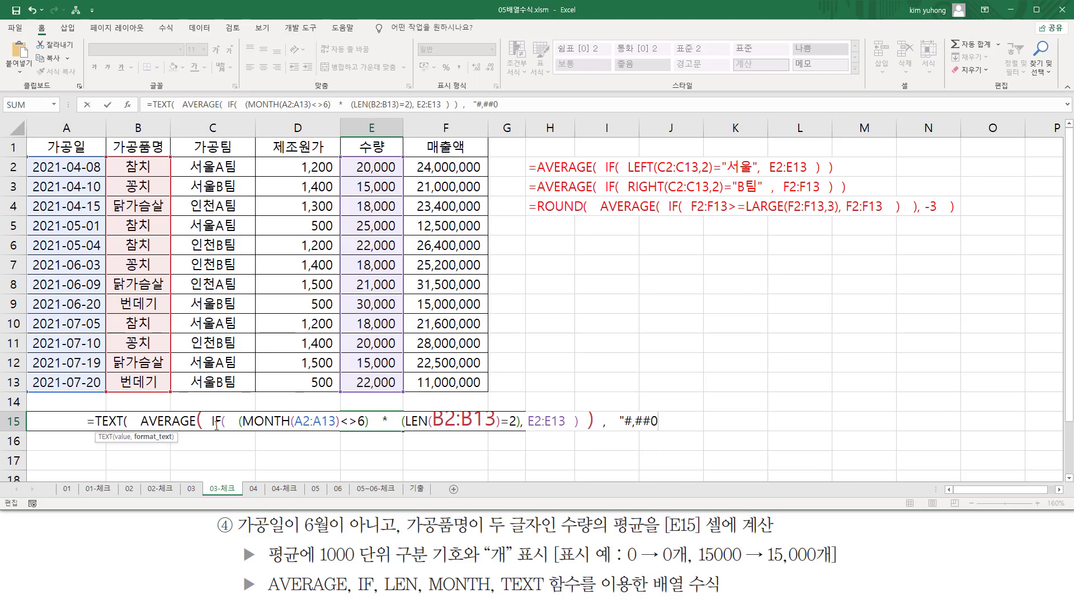
pyautogui.write('개')
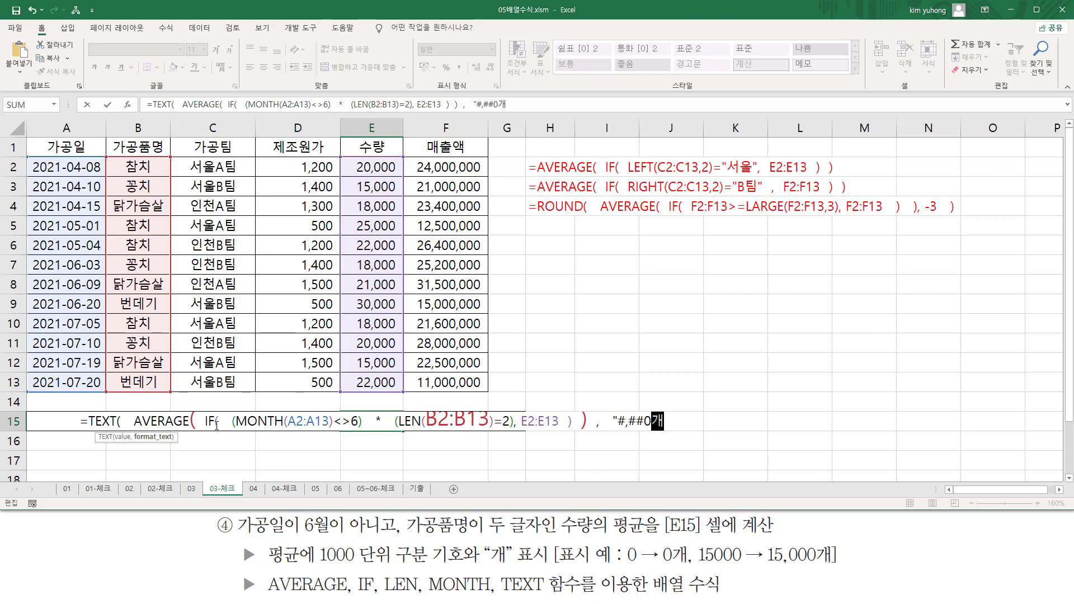
pyautogui.write('"')
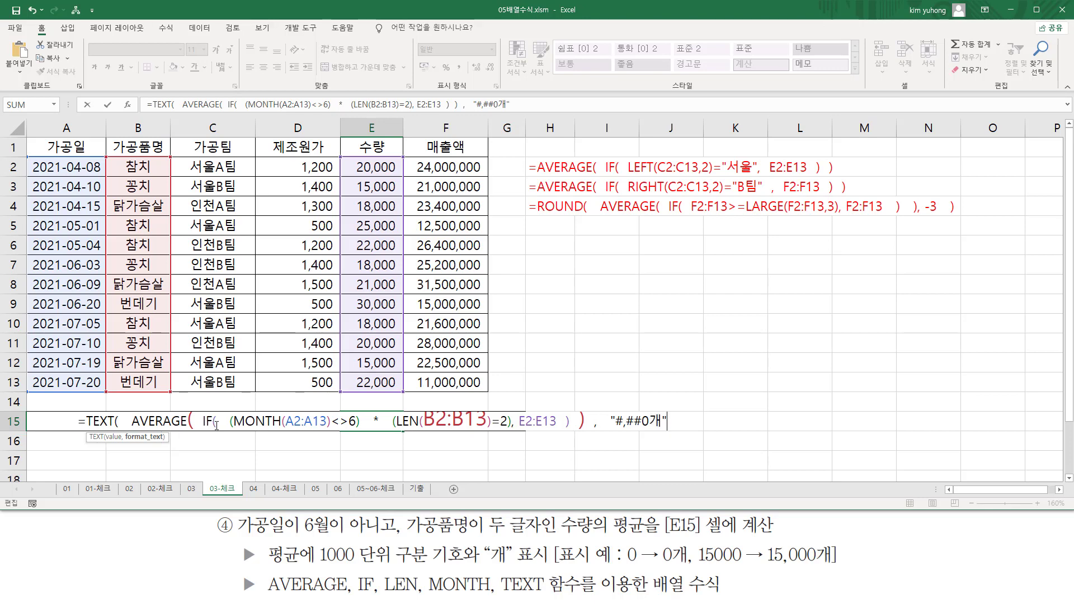
pyautogui.write('  )')
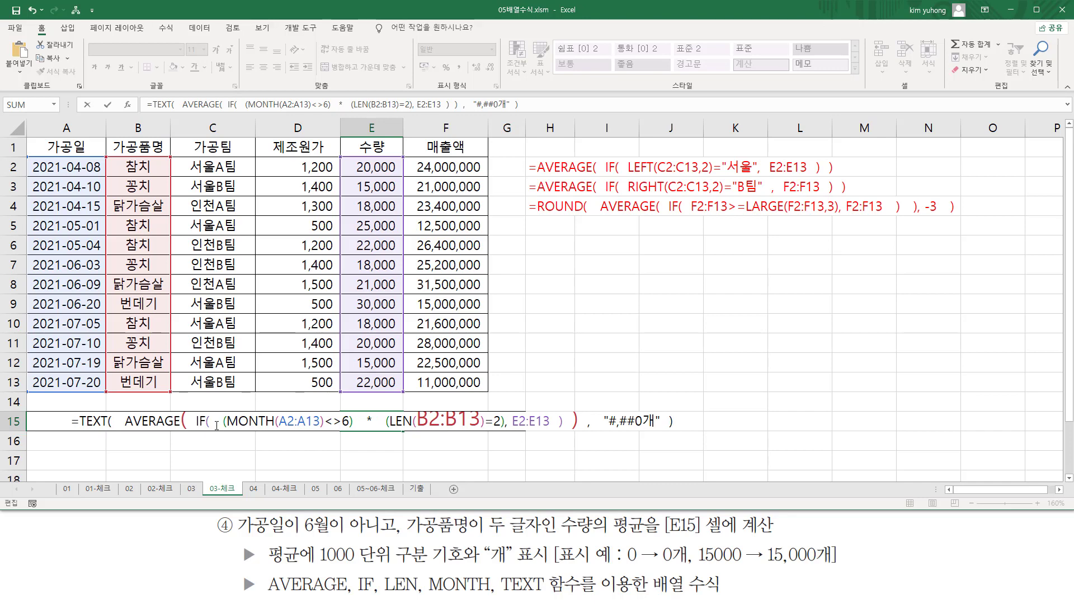
pyautogui.hotkey('ctrl', 'shift', 'Return')
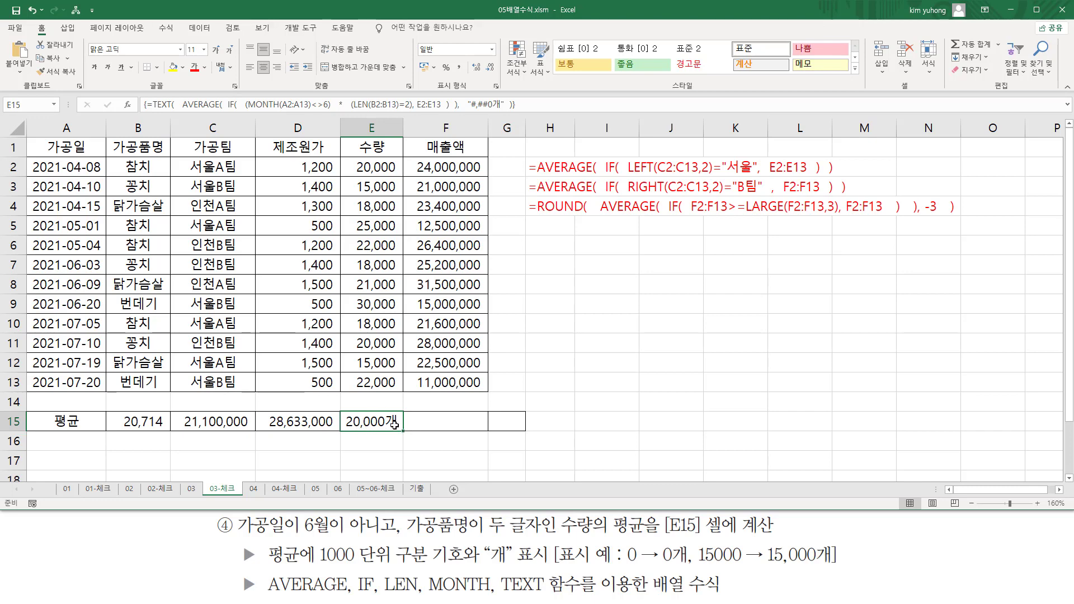
# Record =TEXT(AVERAGE(IF((MONTH(A2:A13)<>6)*(LEN(B2:B13)=2),E2:E13)),"#,##0개") as reference text in cell H5
pyautogui.click(552, 104)
pyautogui.click(550, 225)
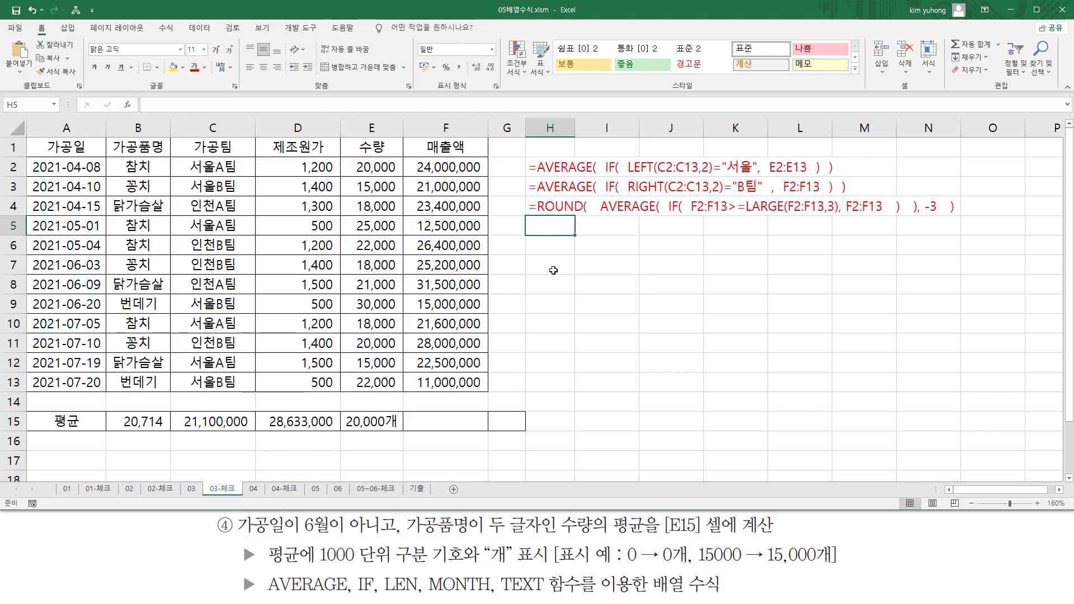
pyautogui.write('=TEXT(  AVERAGE(  IF(  (MONTH(A2:A13)<>6)  *  (LEN(B2:B13)=2), E2:E13  )  ),  "#,##0개")')
pyautogui.press('Return')
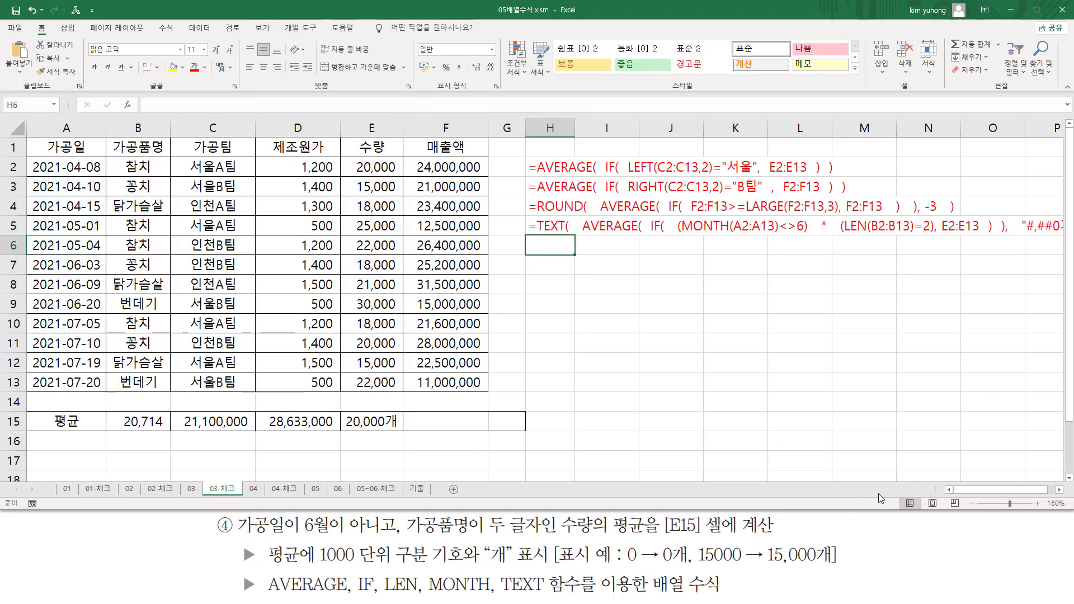
pyautogui.moveTo(964, 491); pyautogui.dragTo(981, 491)
pyautogui.click(647, 341)
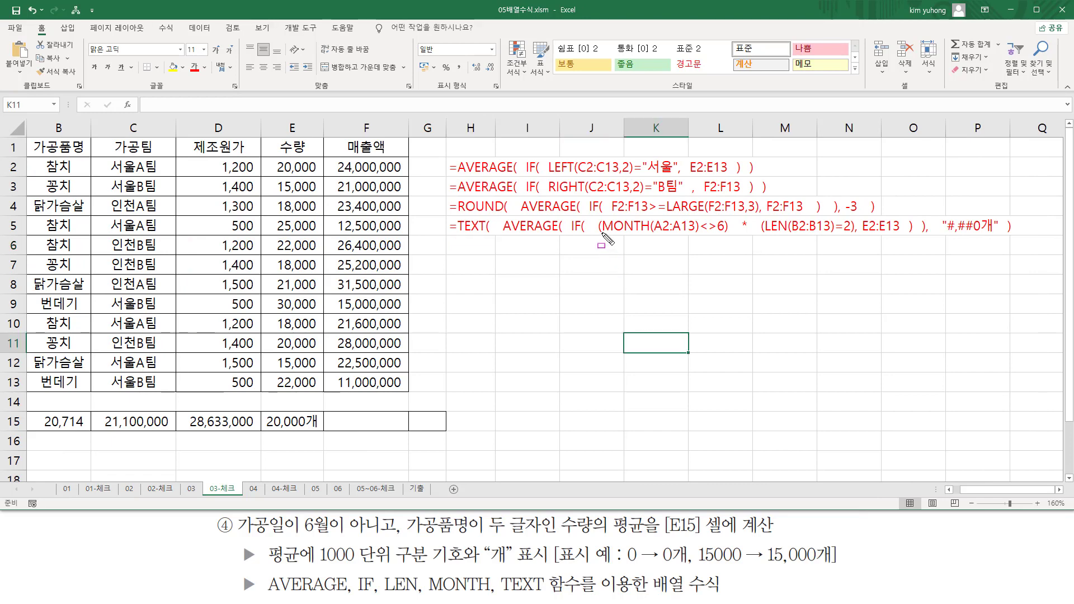
pyautogui.moveTo(602, 232); pyautogui.dragTo(725, 233)
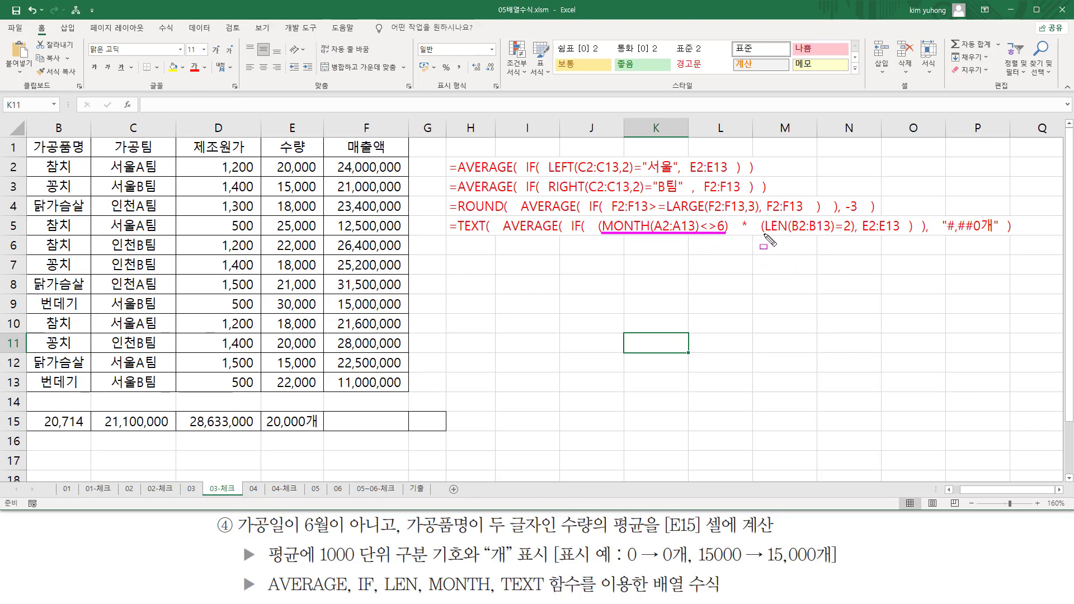
pyautogui.moveTo(763, 235); pyautogui.dragTo(852, 236)
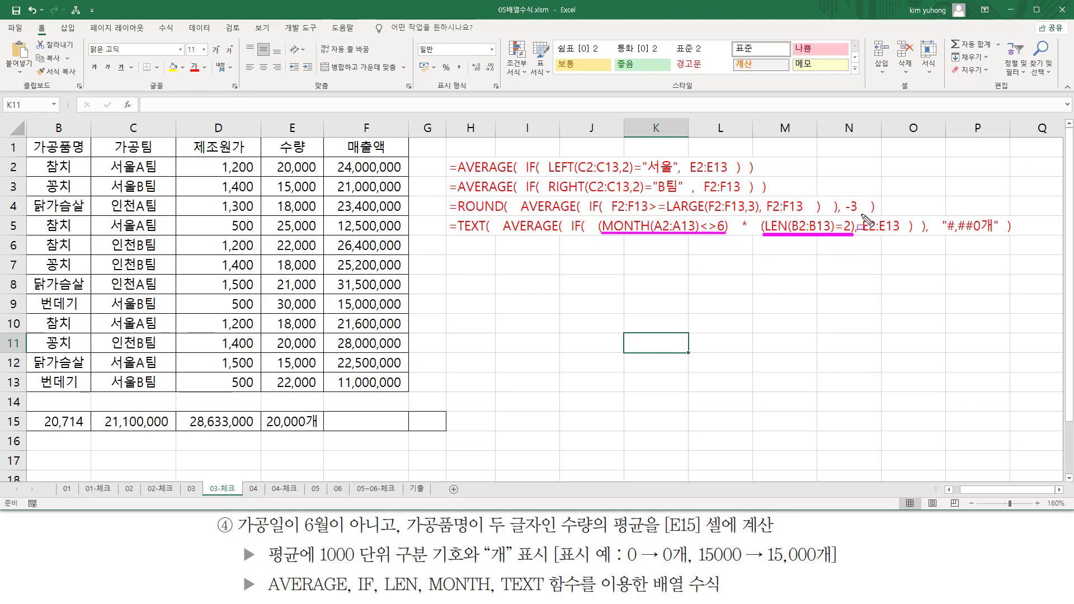
pyautogui.moveTo(861, 215)
pyautogui.mouseDown()
pyautogui.moveTo(912, 249)
pyautogui.moveTo(906, 242)
pyautogui.mouseUp()
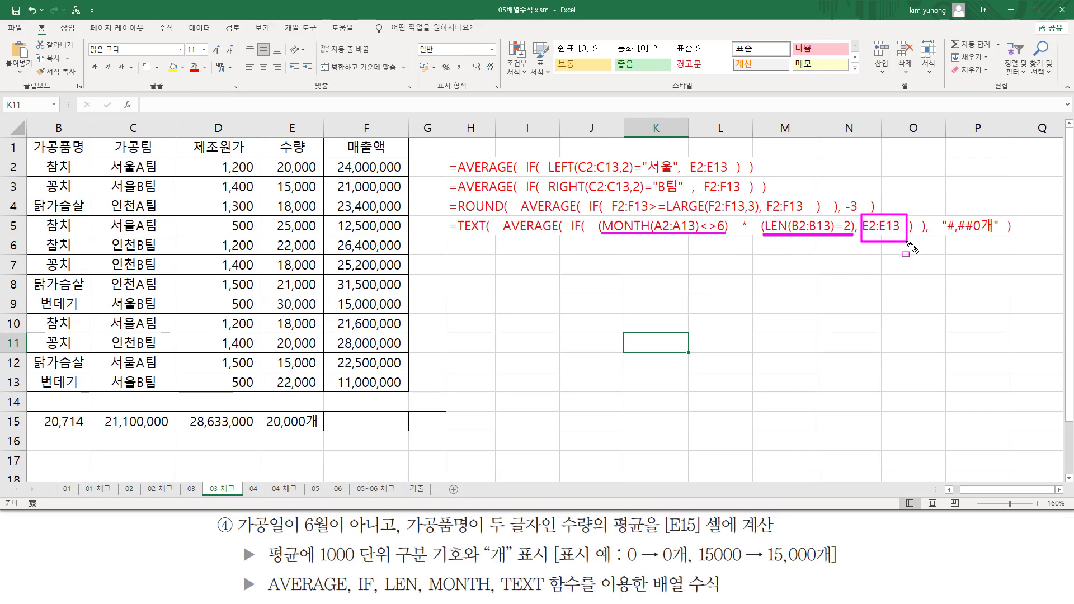
pyautogui.moveTo(497, 235); pyautogui.dragTo(925, 219)
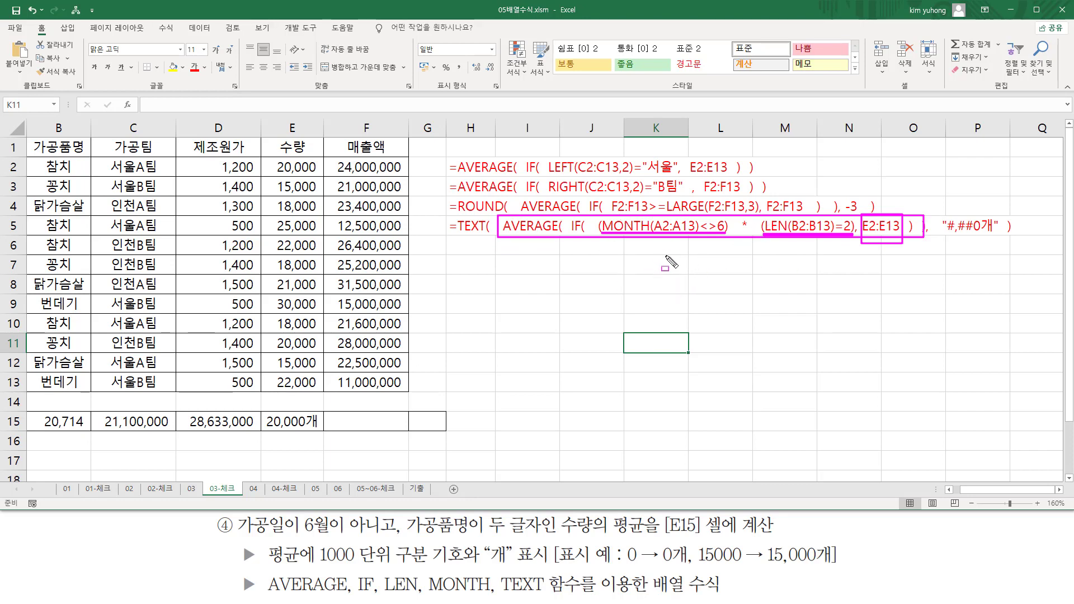
pyautogui.moveTo(456, 236); pyautogui.dragTo(483, 236)
pyautogui.moveTo(937, 212)
pyautogui.mouseDown()
pyautogui.moveTo(951, 204)
pyautogui.moveTo(1005, 245)
pyautogui.mouseUp()
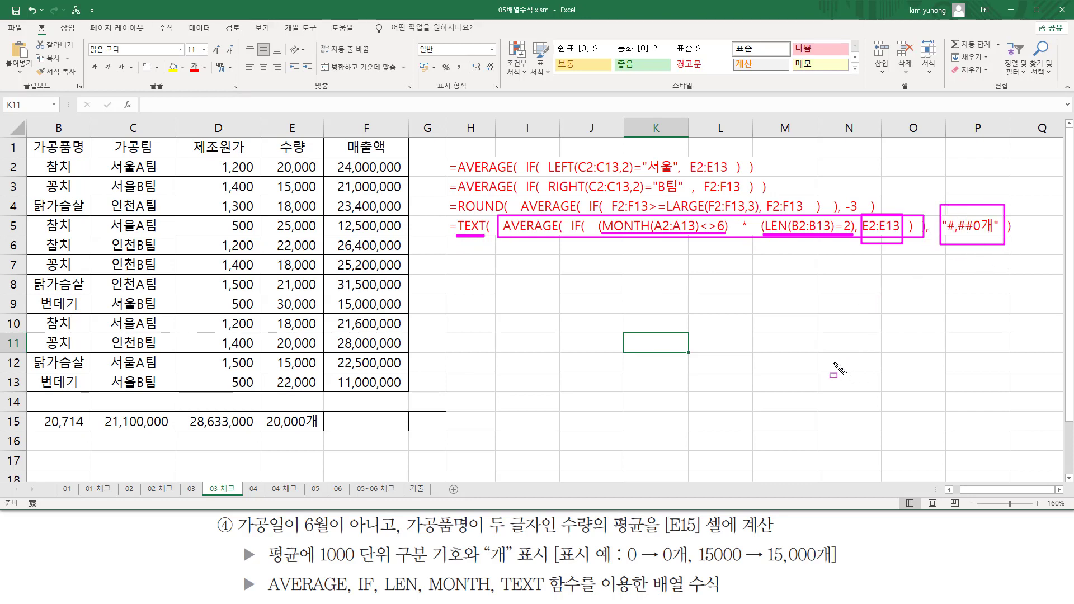
pyautogui.press('Escape')
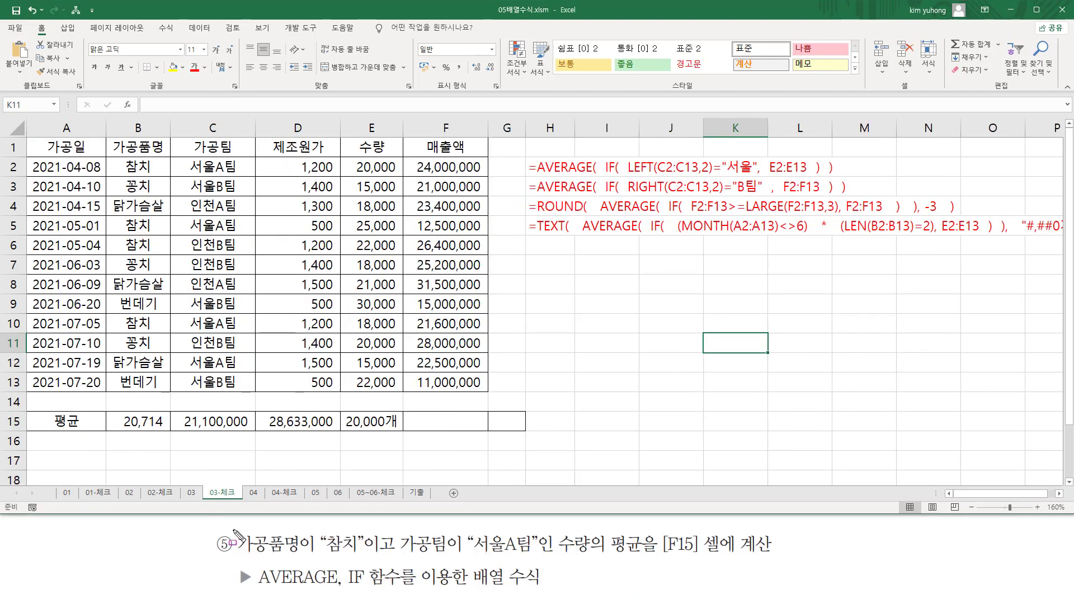
# Examine the F15 task's conditions, 가공품명 "참치" and 가공팀 "서울A팀", against columns B and C, and the functions it requires
pyautogui.moveTo(236, 526); pyautogui.dragTo(366, 561)
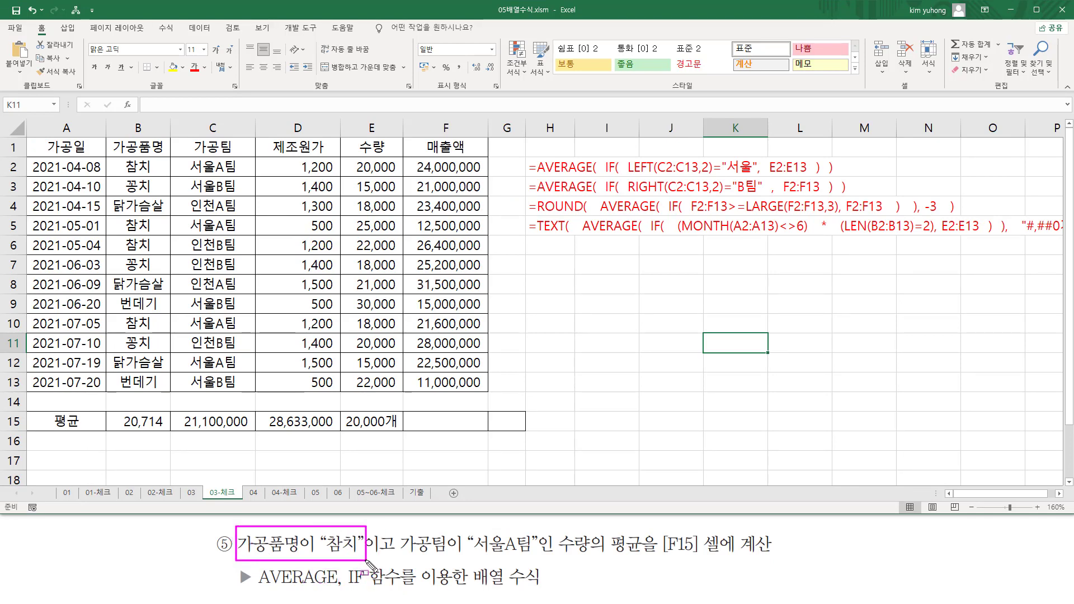
pyautogui.moveTo(108, 153); pyautogui.dragTo(163, 386)
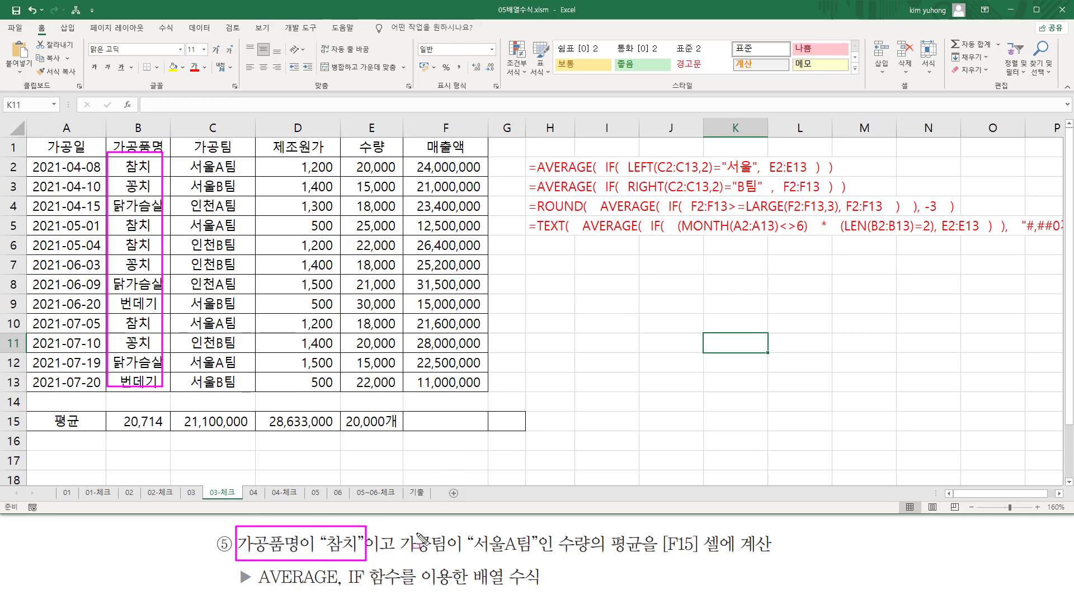
pyautogui.moveTo(397, 525)
pyautogui.mouseDown()
pyautogui.moveTo(397, 555)
pyautogui.moveTo(538, 558)
pyautogui.mouseUp()
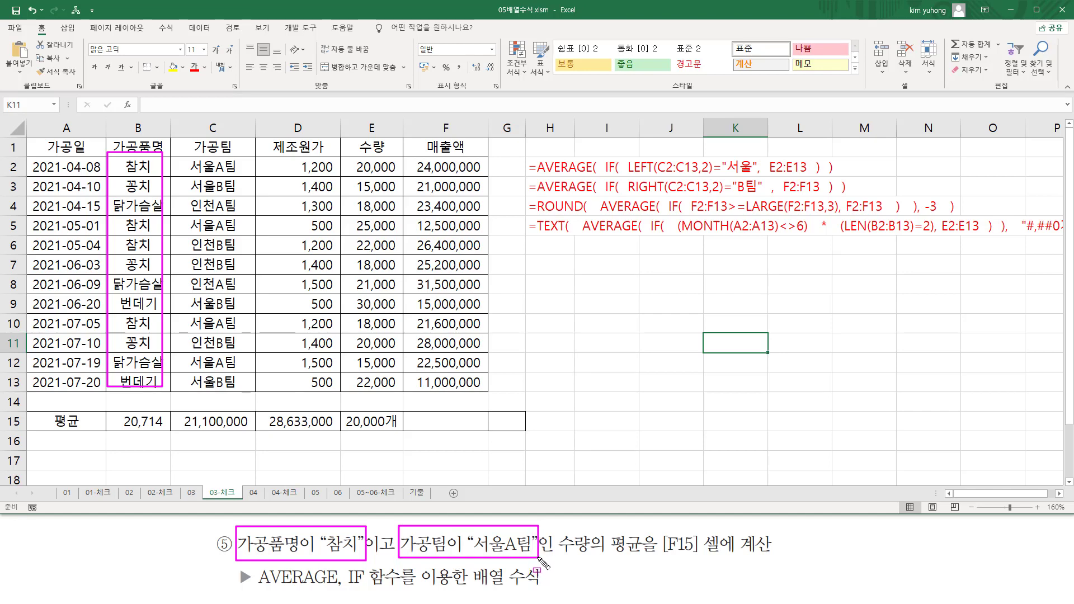
pyautogui.moveTo(183, 155); pyautogui.dragTo(242, 396)
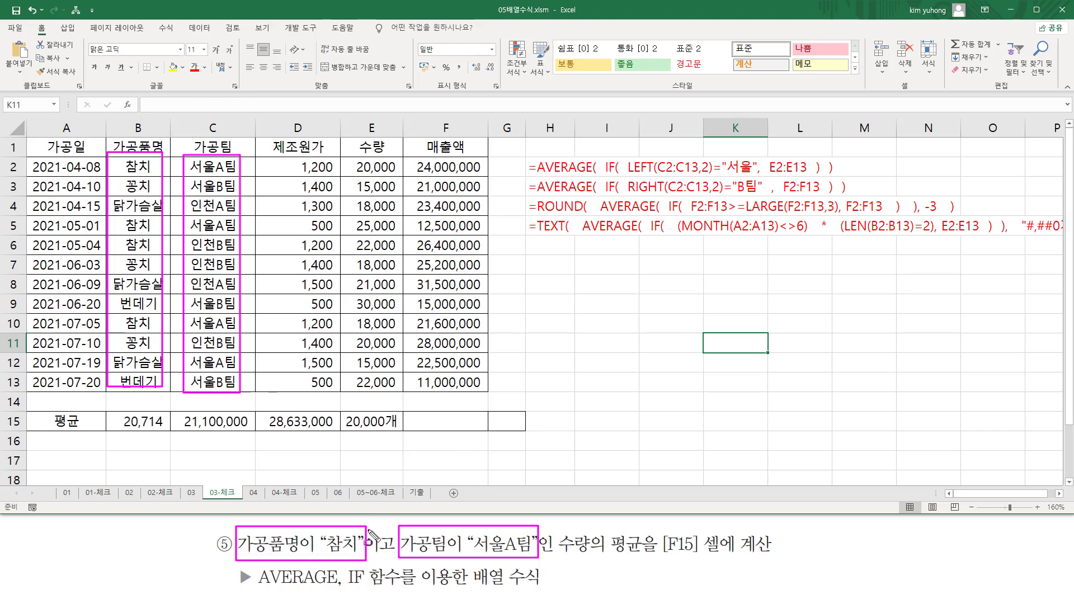
pyautogui.moveTo(557, 556); pyautogui.dragTo(649, 555)
pyautogui.moveTo(254, 587); pyautogui.dragTo(367, 587)
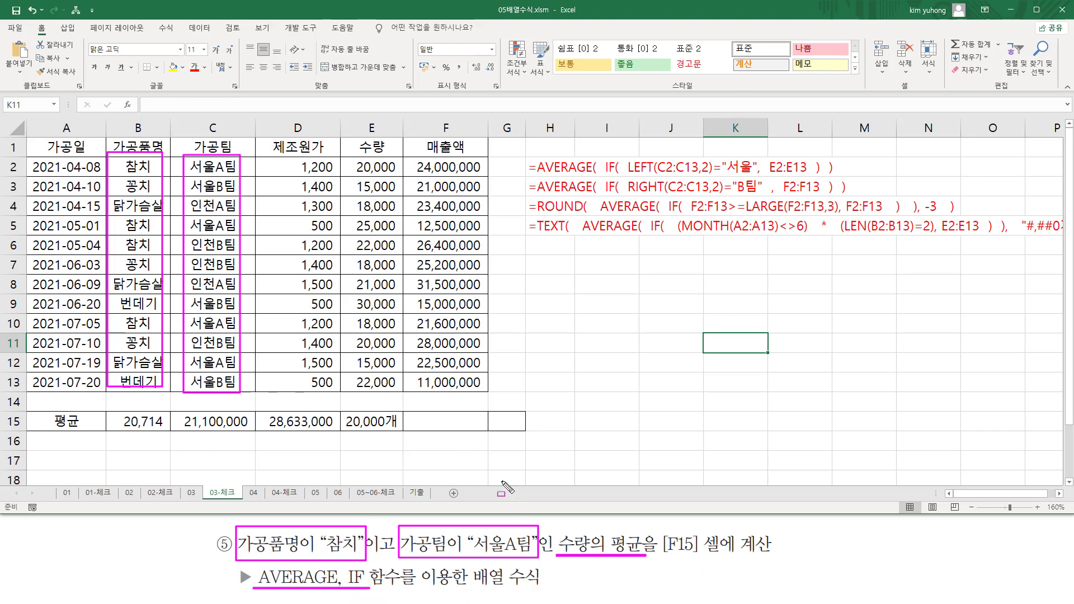
pyautogui.press('Escape')
# Start an AVERAGE formula with a nested IF in F15 and enter the parenthesized first condition B2:B13="참치"
pyautogui.click(481, 422)
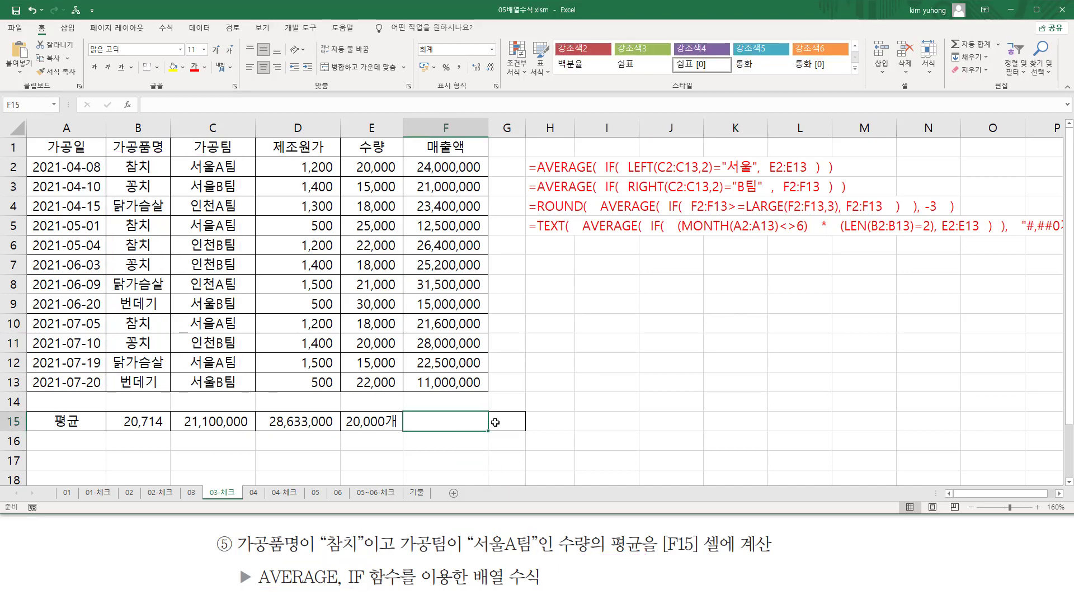
pyautogui.write('=')
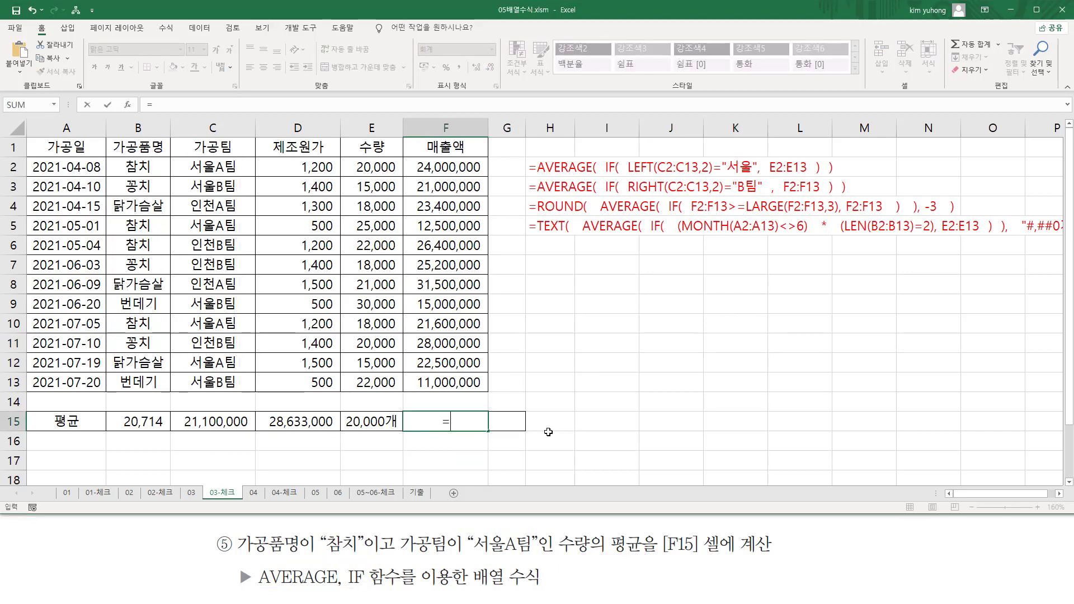
pyautogui.write('aver')
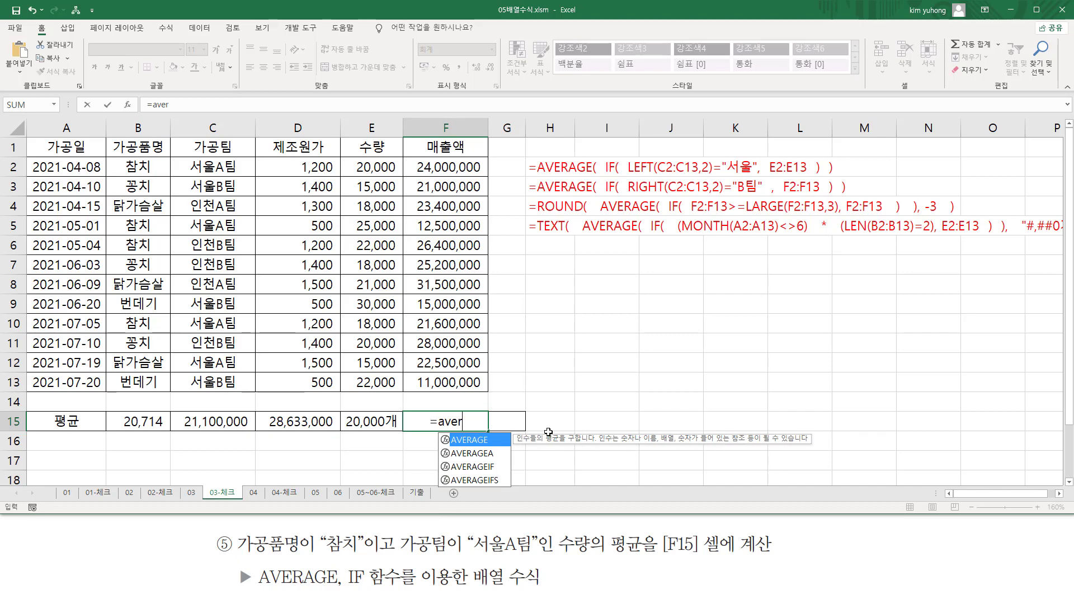
pyautogui.press('Tab')
pyautogui.write('IF(')
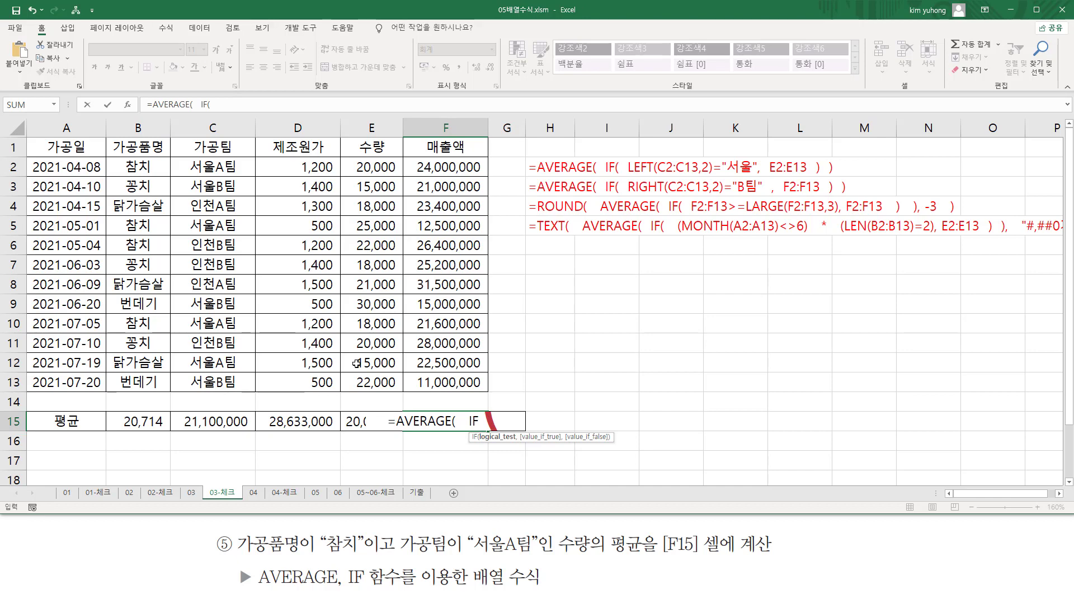
pyautogui.write('   (')
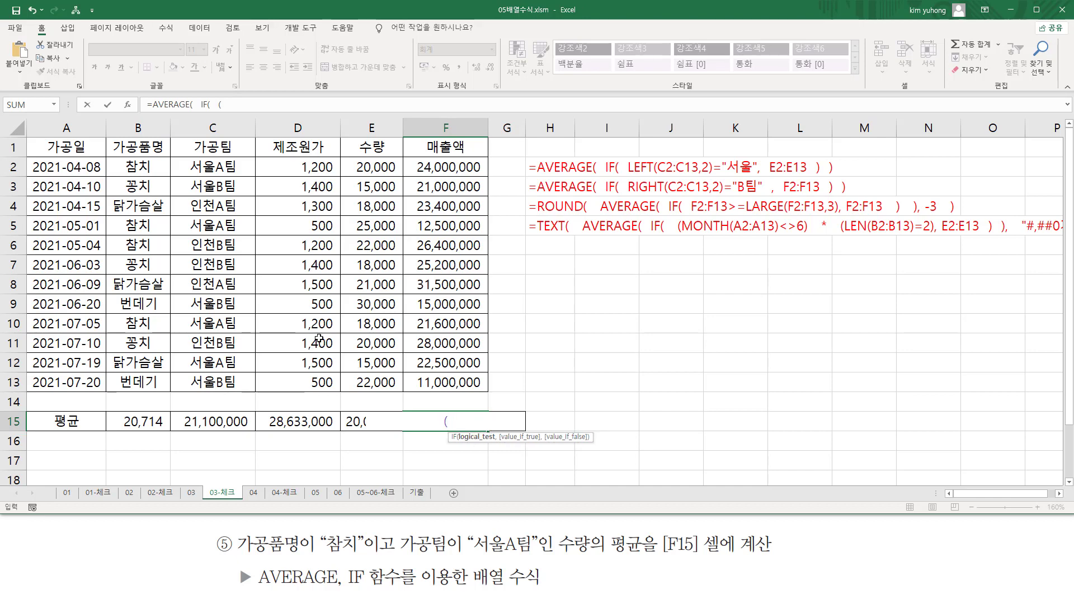
pyautogui.moveTo(149, 167); pyautogui.dragTo(144, 383)
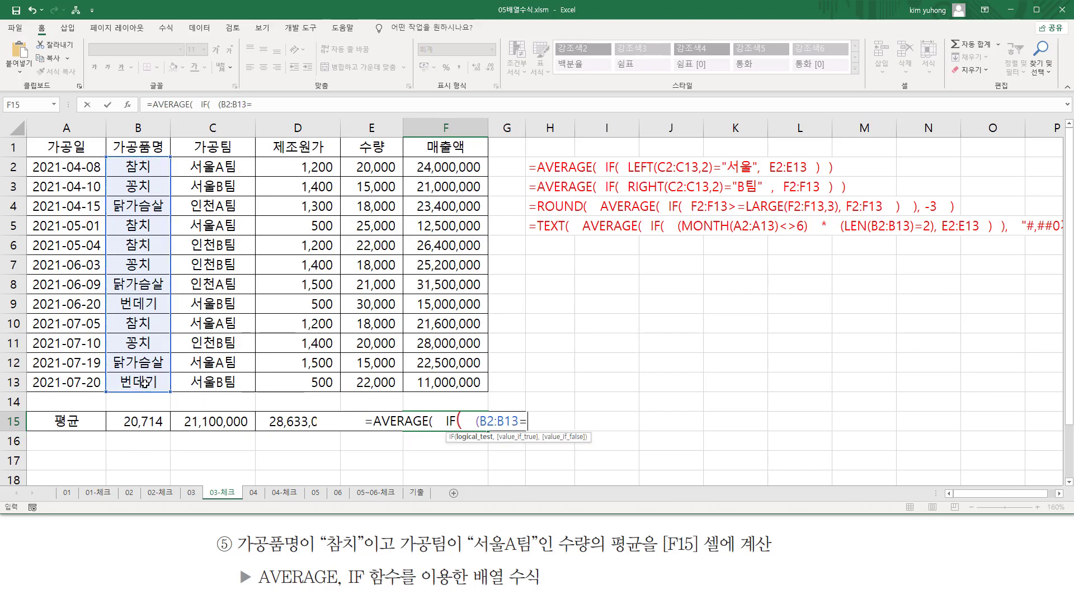
pyautogui.write('="참치"')
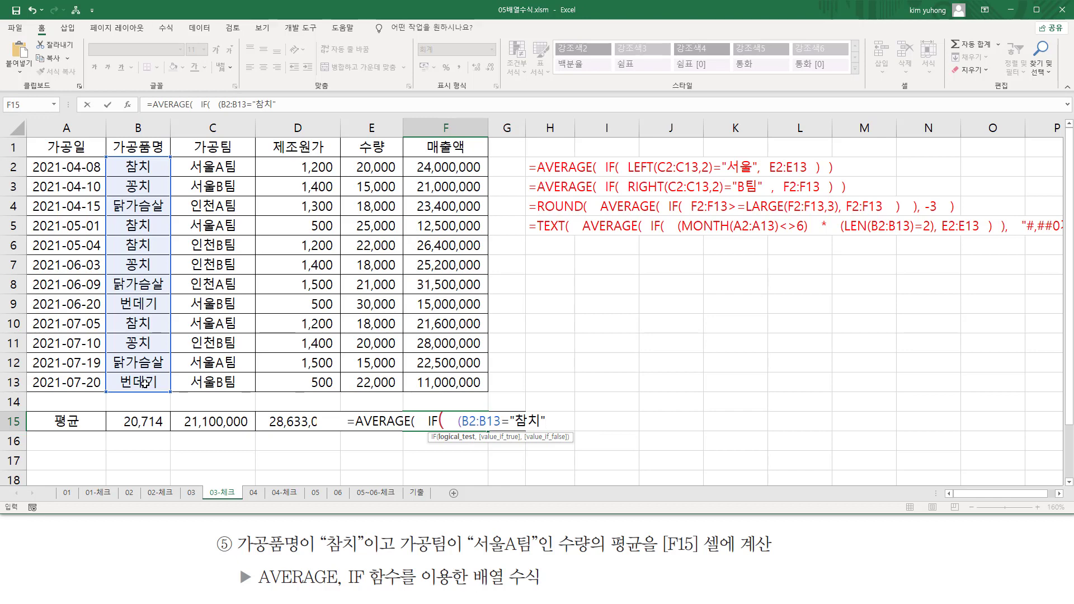
pyautogui.write(')')
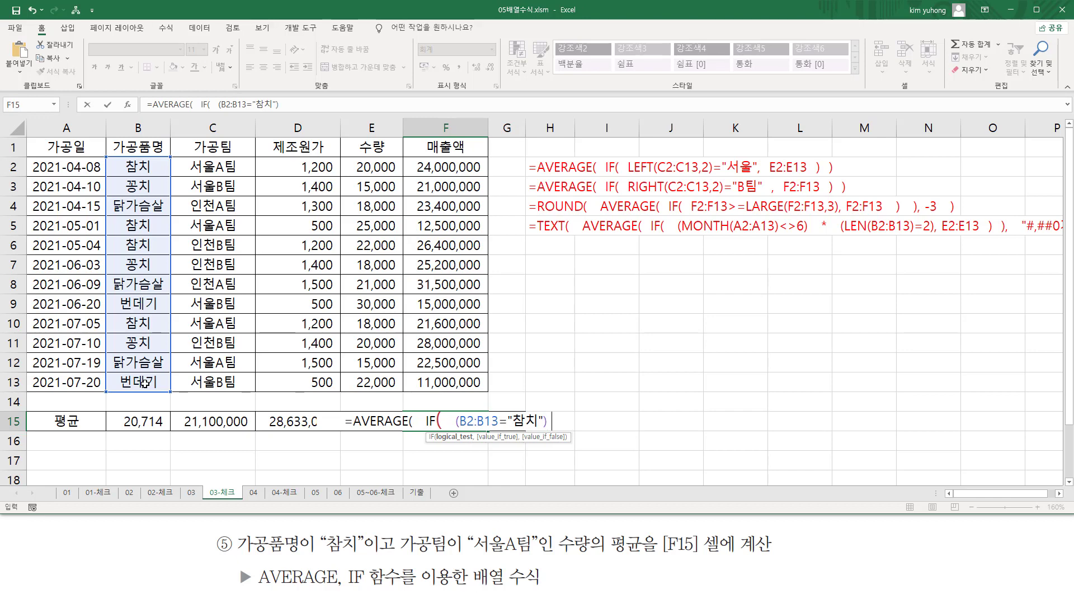
# Multiply F15's first IF condition by a second parenthesized condition, C2:C13="서울A팀"
pyautogui.write('   *')
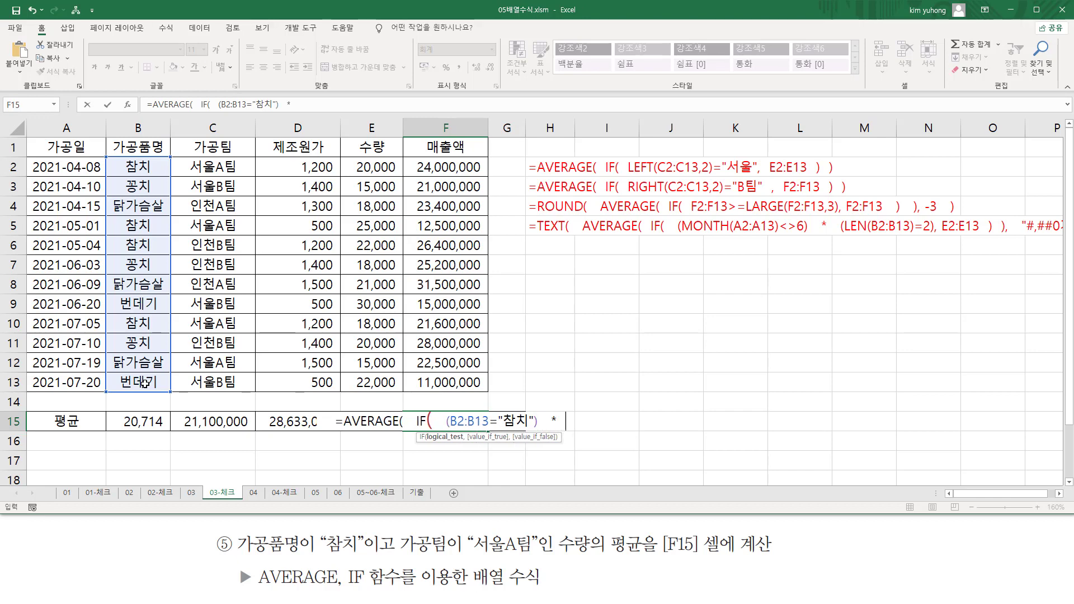
pyautogui.write('   (')
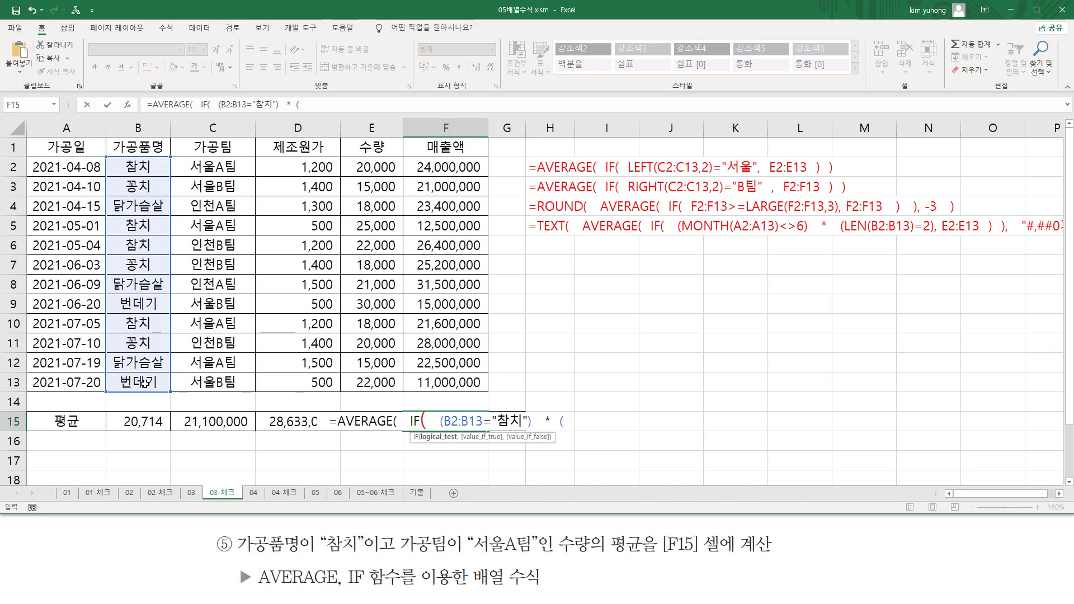
pyautogui.moveTo(215, 165); pyautogui.dragTo(201, 395)
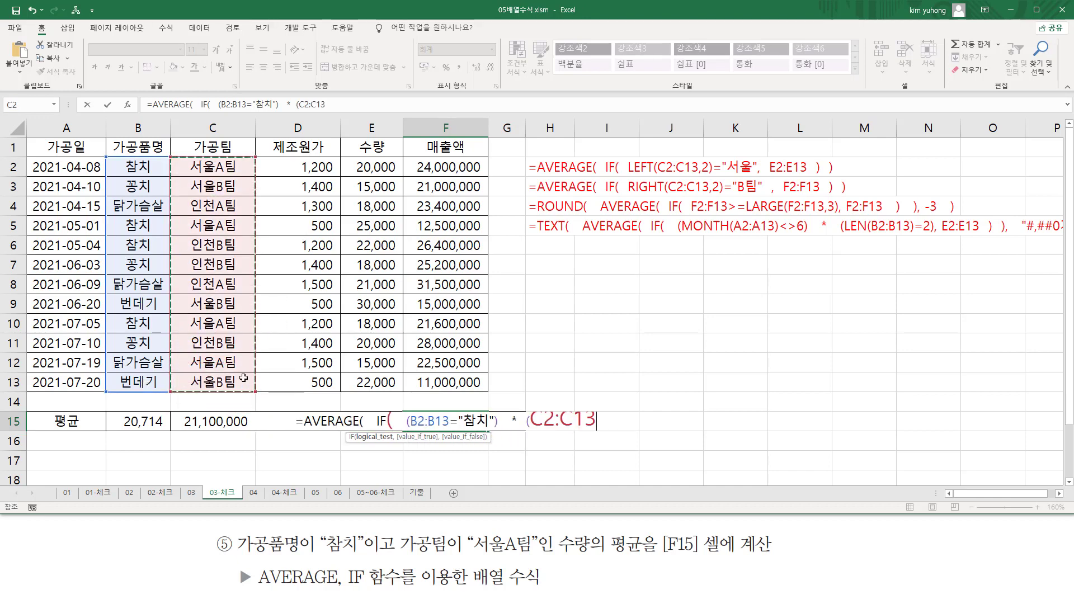
pyautogui.write('=')
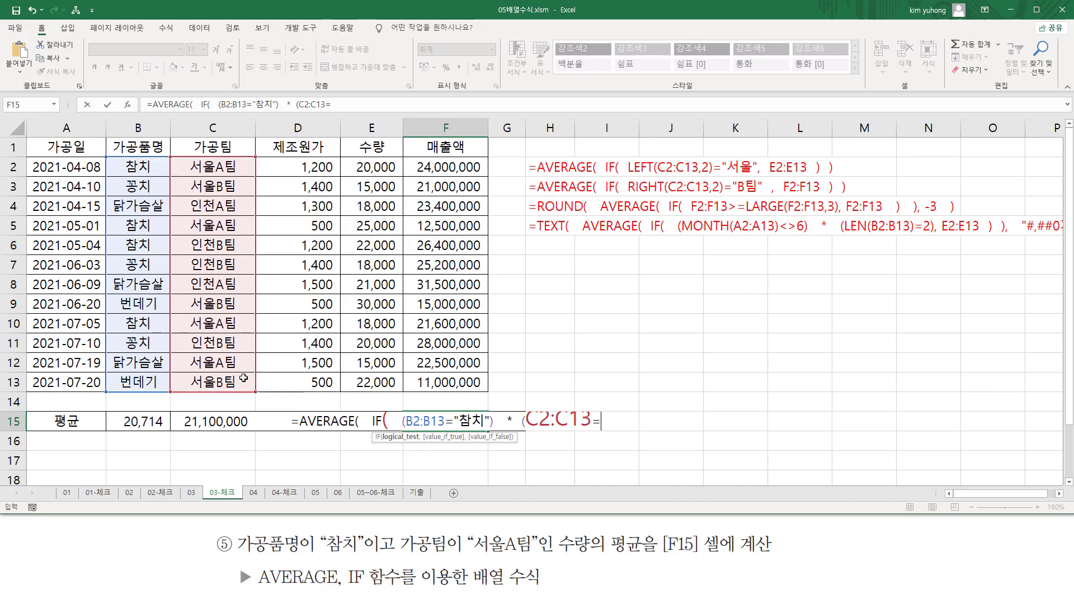
pyautogui.write('"서울')
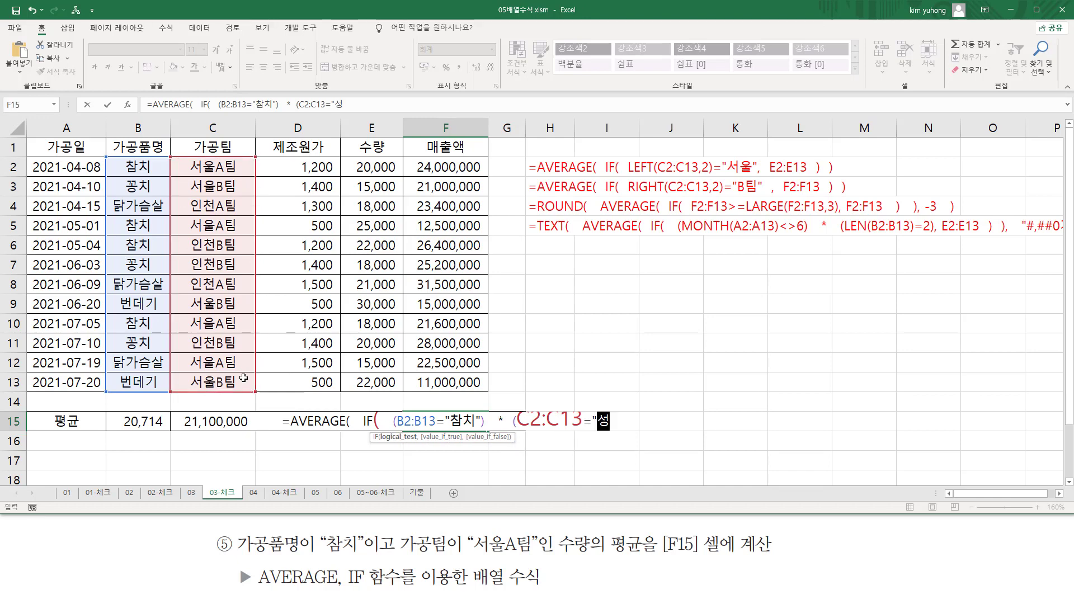
pyautogui.write('A팀')
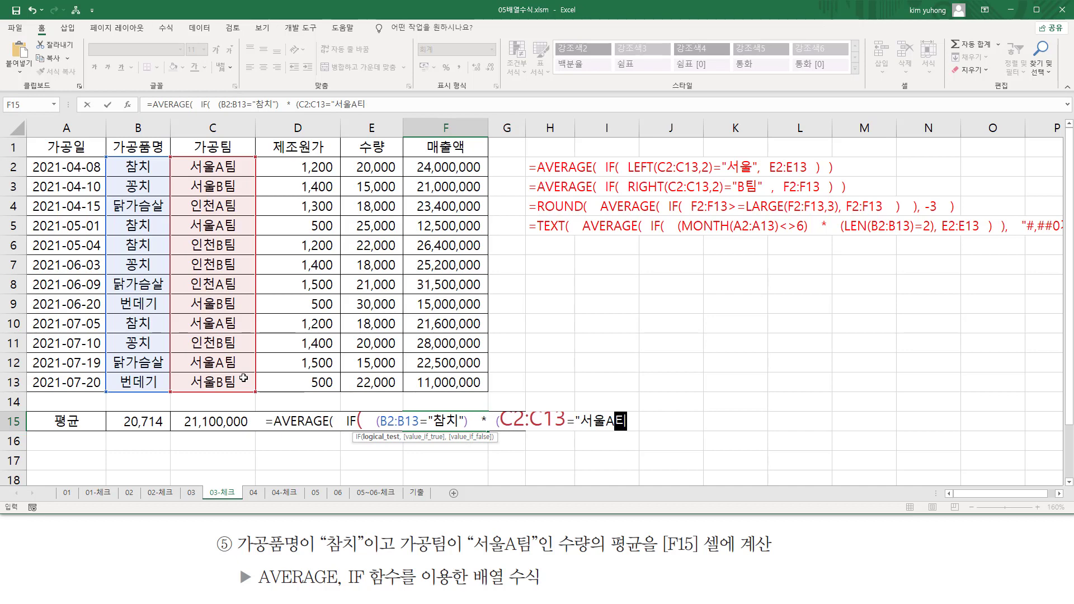
pyautogui.write('"')
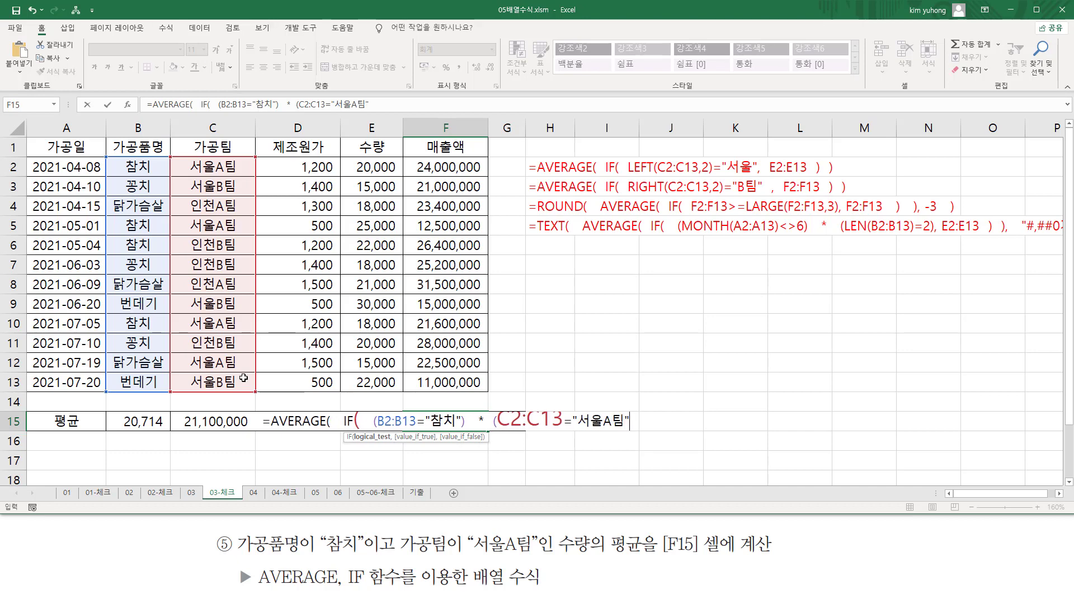
pyautogui.write(')')
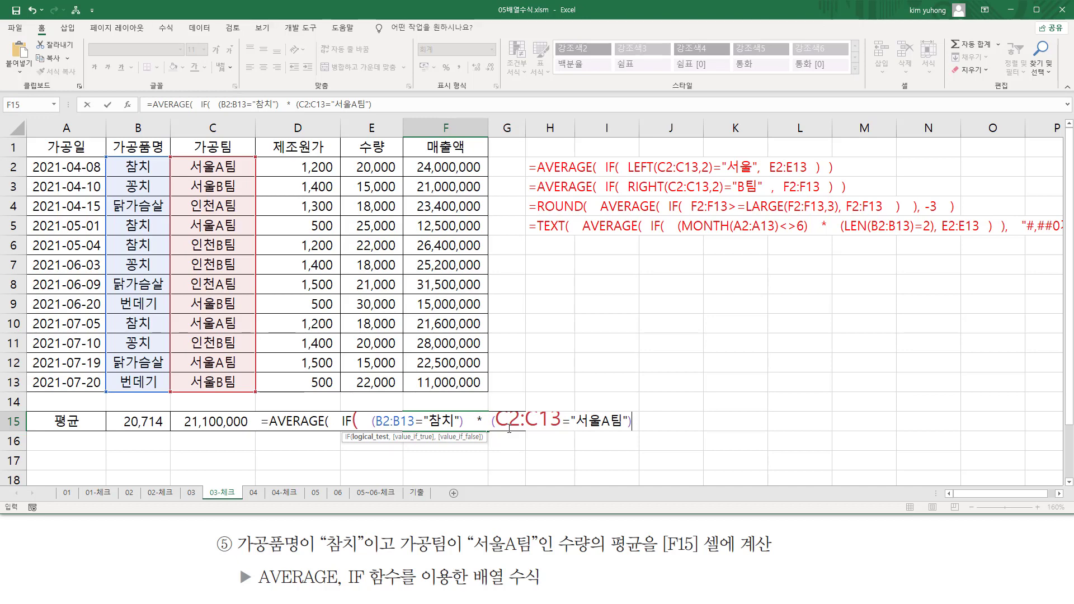
# Set E2:E13 as IF's true value, close both functions and commit F15 as an array formula
pyautogui.write(' ,')
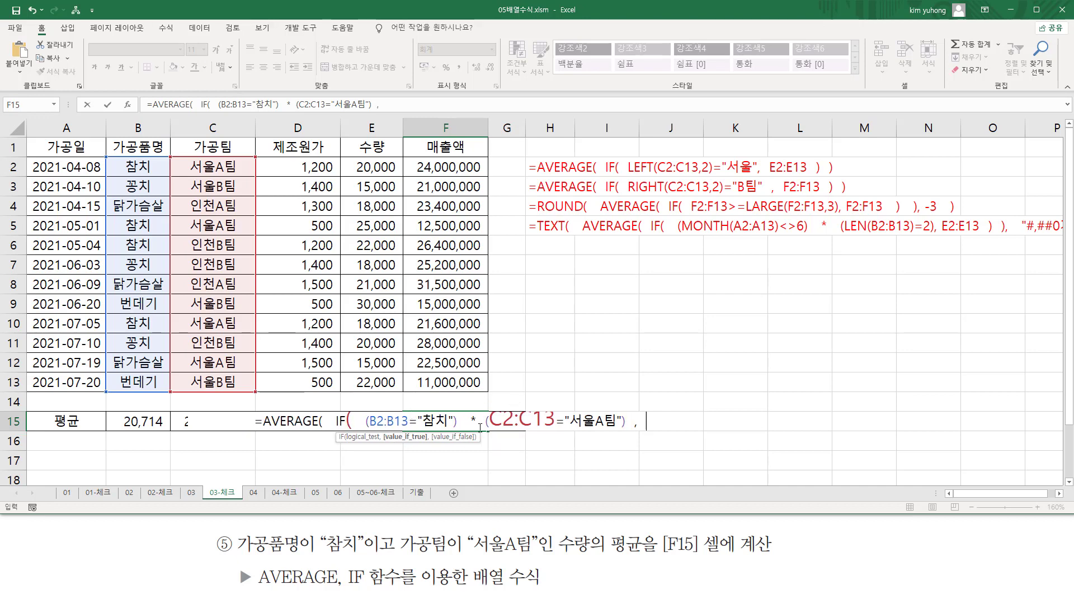
pyautogui.moveTo(375, 167); pyautogui.dragTo(382, 382)
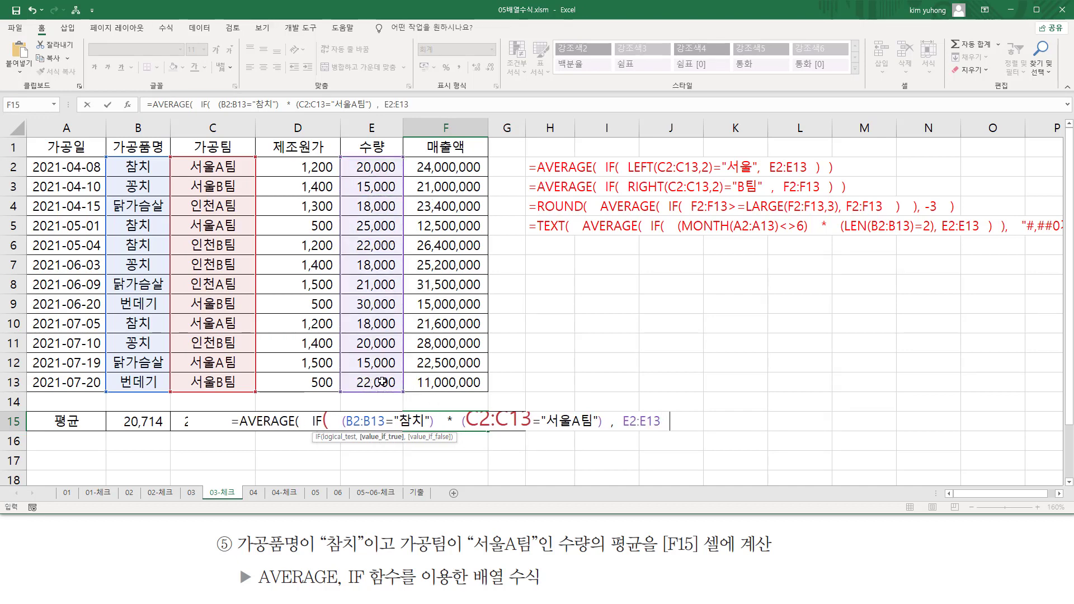
pyautogui.write(')  ')
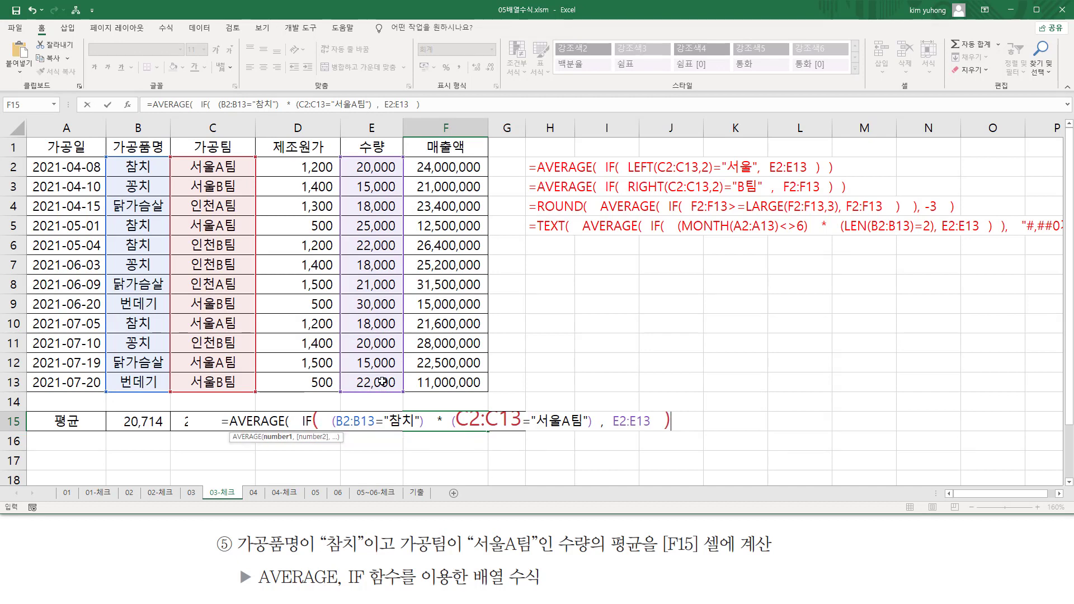
pyautogui.write(')')
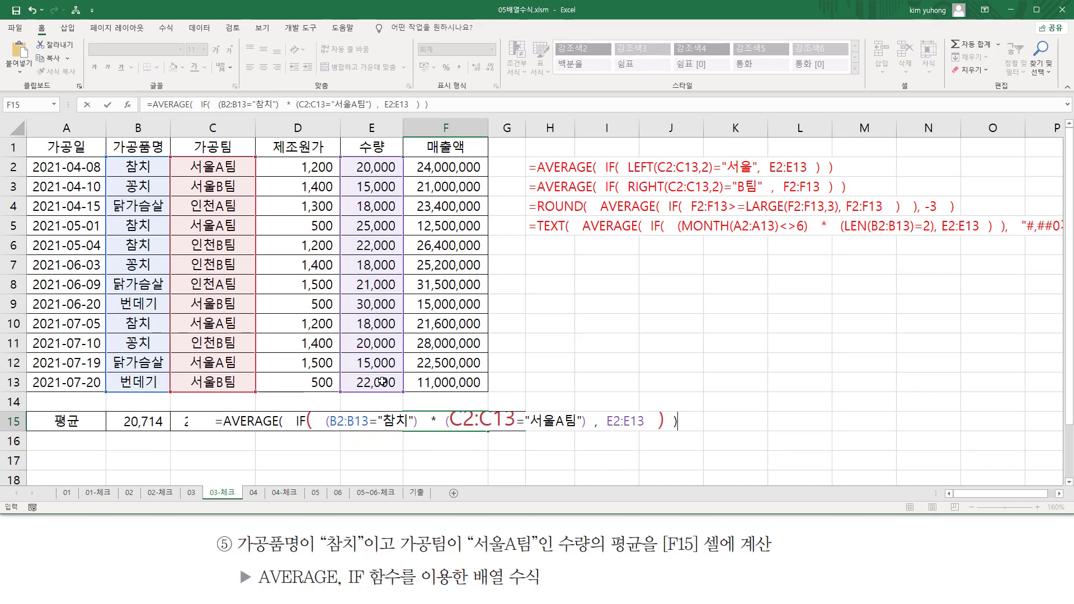
pyautogui.click(699, 423)
pyautogui.hotkey('ctrl', 'shift', 'Return')
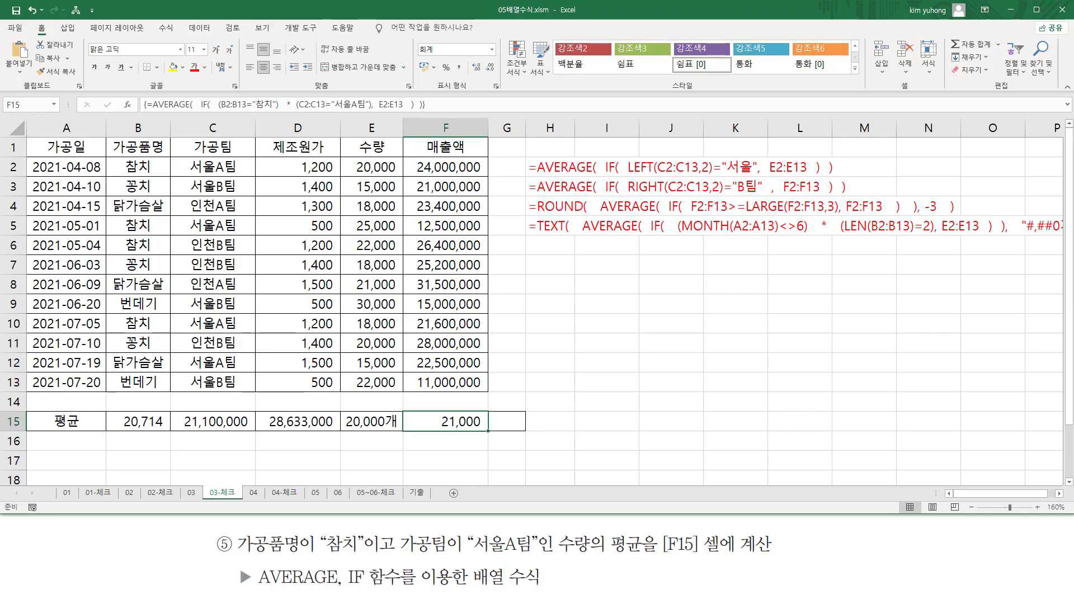
# Record =AVERAGE(IF((B2:B13="참치")*(C2:C13="서울A팀"),E2:E13)) as reference text in cell H6
pyautogui.click(561, 245)
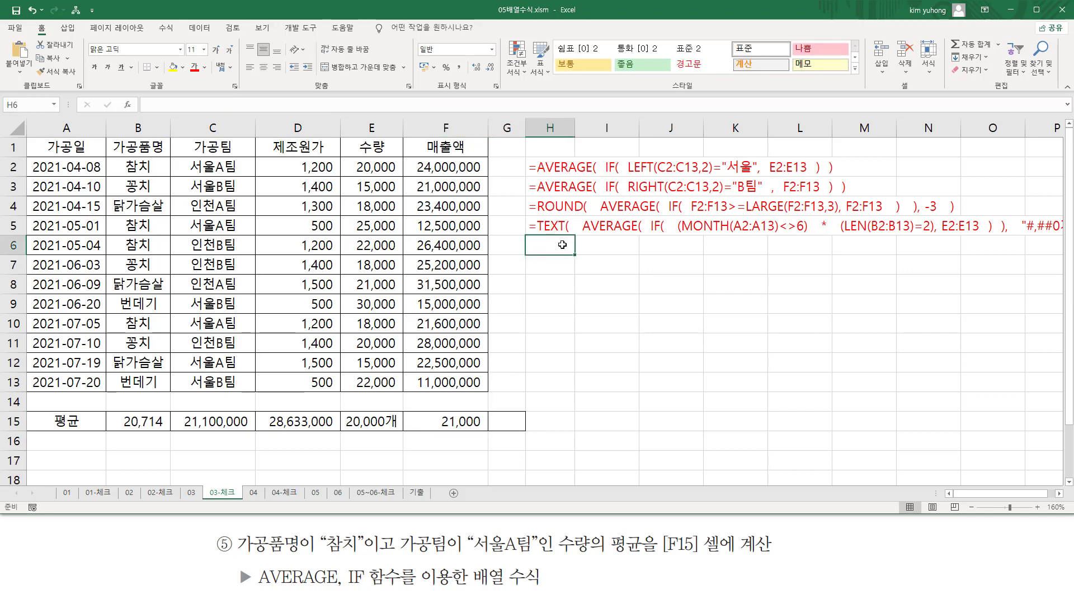
pyautogui.doubleClick(561, 245)
pyautogui.write('=AVERAGE(   IF(   (B2:B13=\\"참치\\")   *  (C2:C13=\\"서울A팀\\")  ,  E2:E13   )  )')
pyautogui.press('Return')
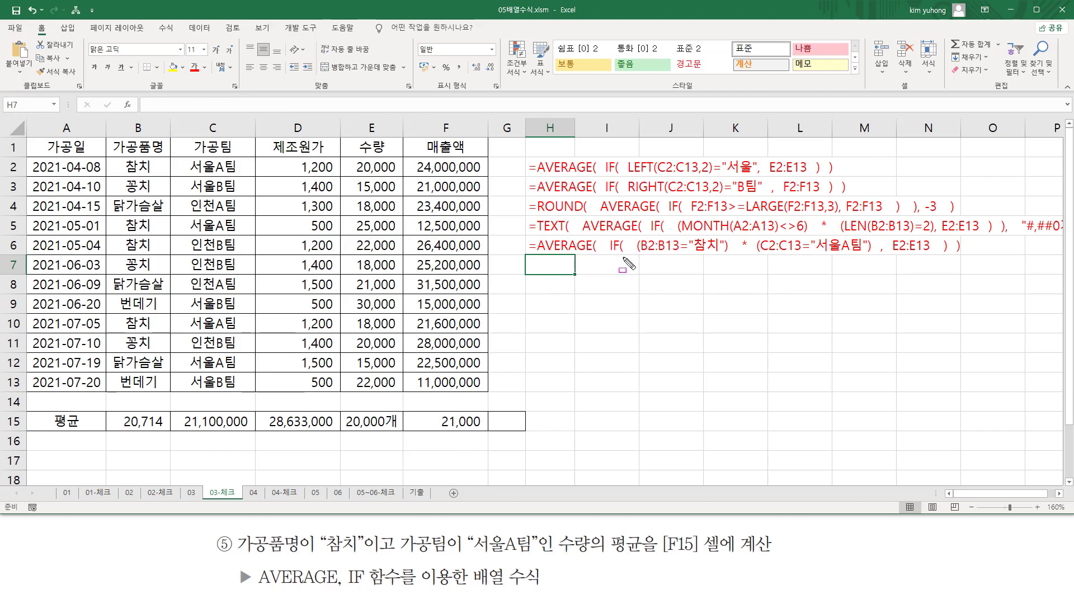
pyautogui.moveTo(636, 256); pyautogui.dragTo(871, 253)
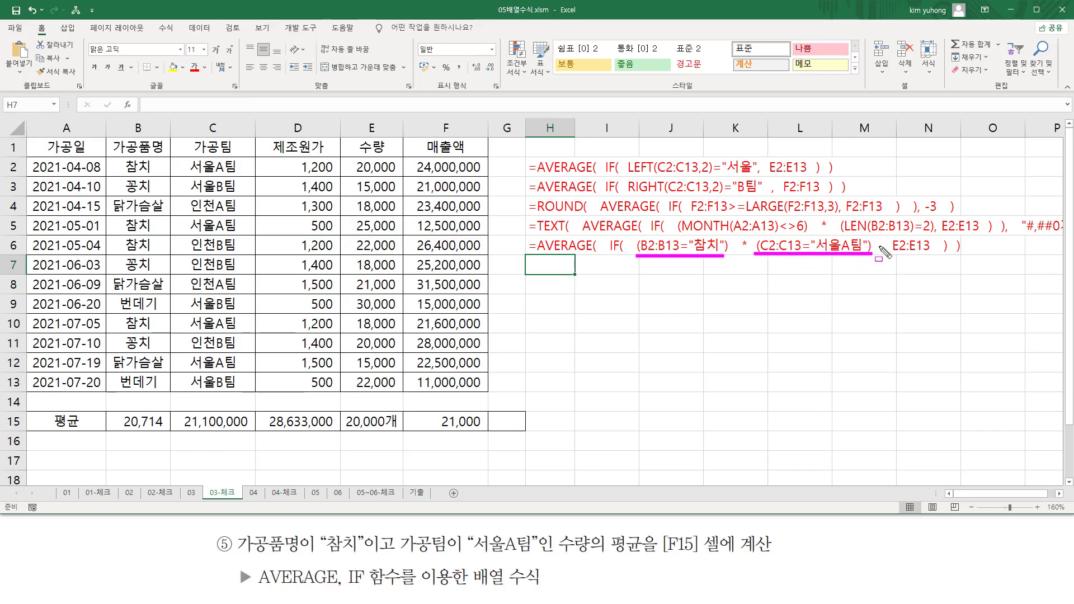
pyautogui.moveTo(891, 254); pyautogui.dragTo(929, 254)
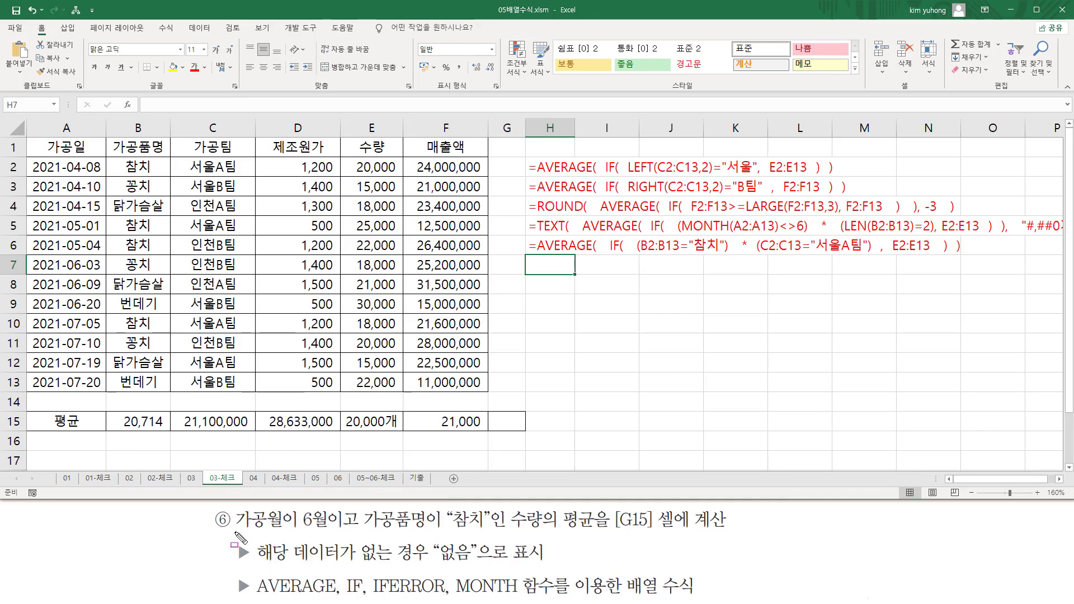
pyautogui.moveTo(235, 530)
pyautogui.mouseDown()
pyautogui.moveTo(342, 529)
pyautogui.moveTo(342, 508)
pyautogui.moveTo(329, 508)
pyautogui.mouseUp()
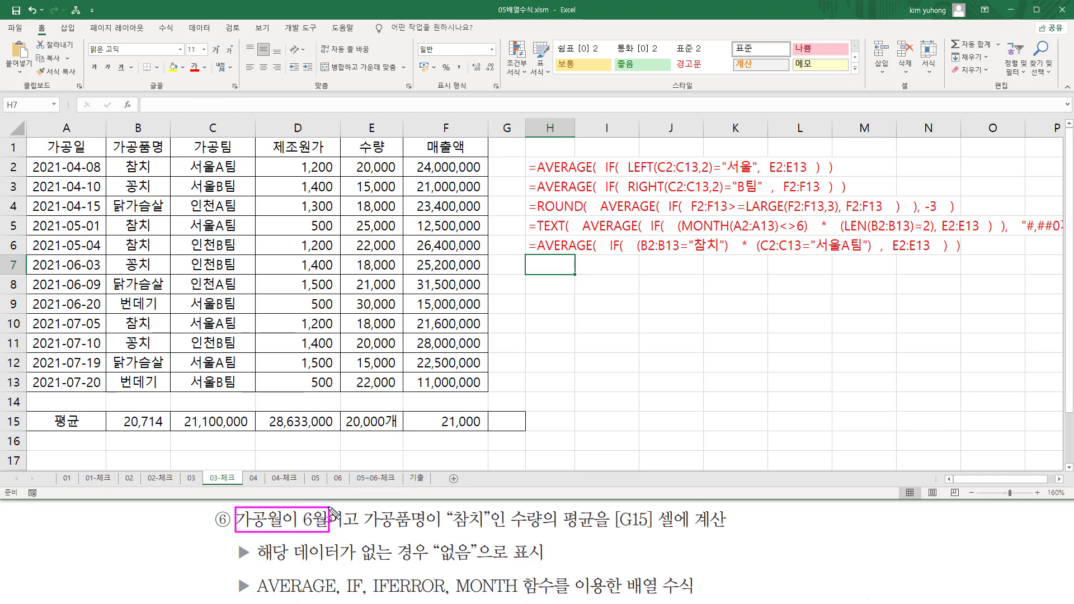
pyautogui.moveTo(29, 157); pyautogui.dragTo(111, 394)
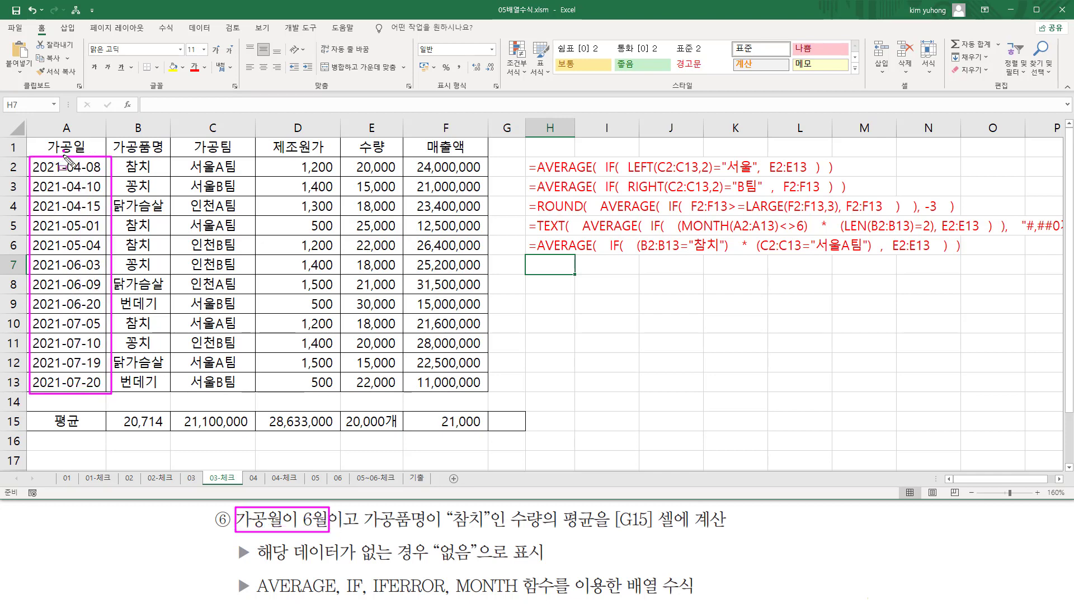
pyautogui.moveTo(63, 151); pyautogui.dragTo(83, 397)
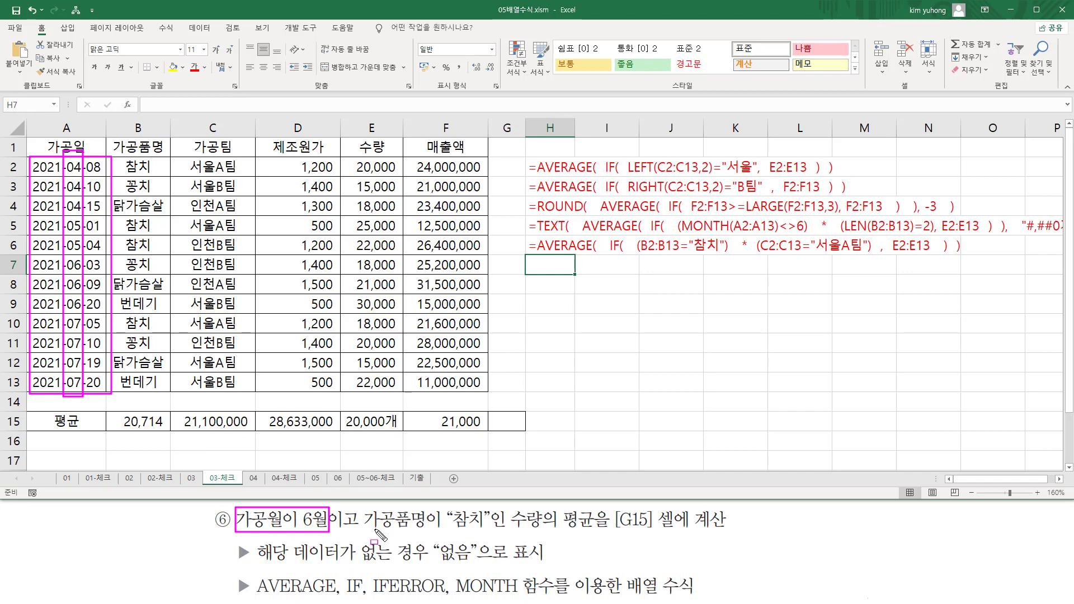
pyautogui.moveTo(361, 506)
pyautogui.mouseDown()
pyautogui.moveTo(395, 538)
pyautogui.moveTo(491, 537)
pyautogui.mouseUp()
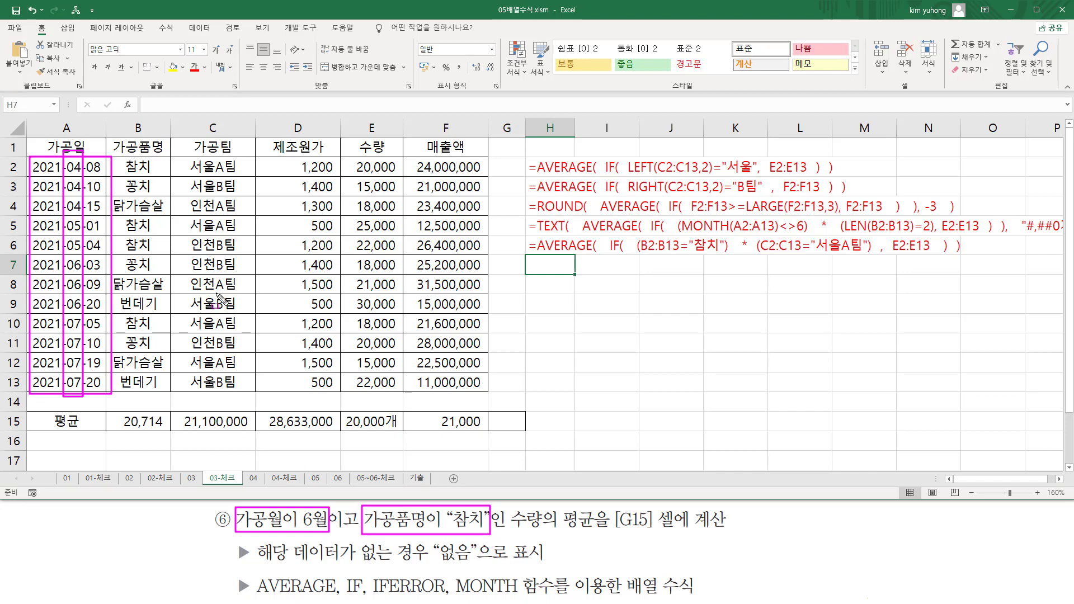
pyautogui.moveTo(112, 158); pyautogui.dragTo(162, 395)
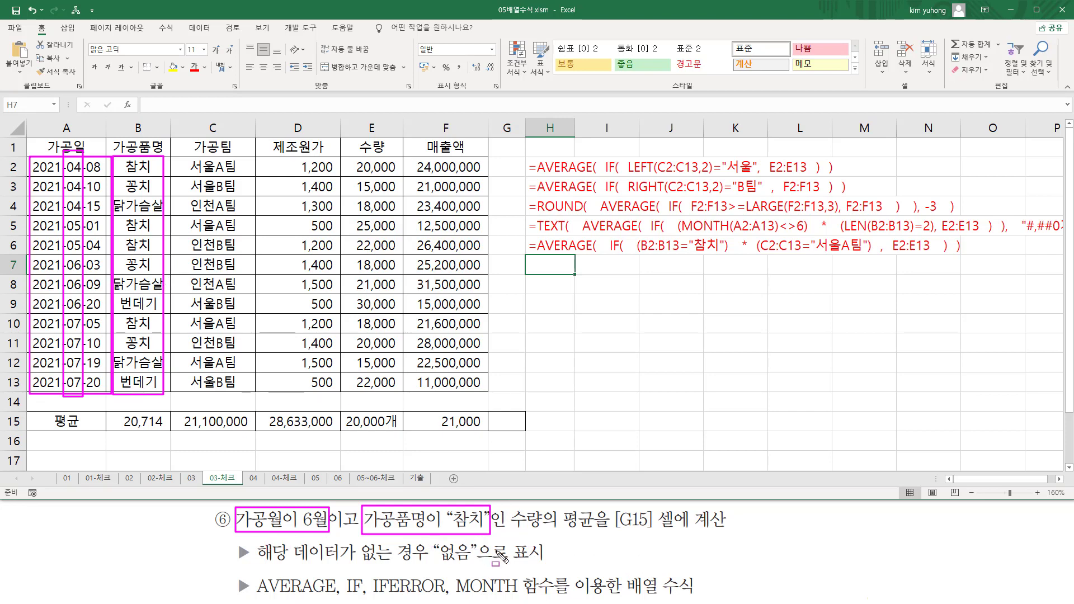
pyautogui.moveTo(508, 531); pyautogui.dragTo(653, 530)
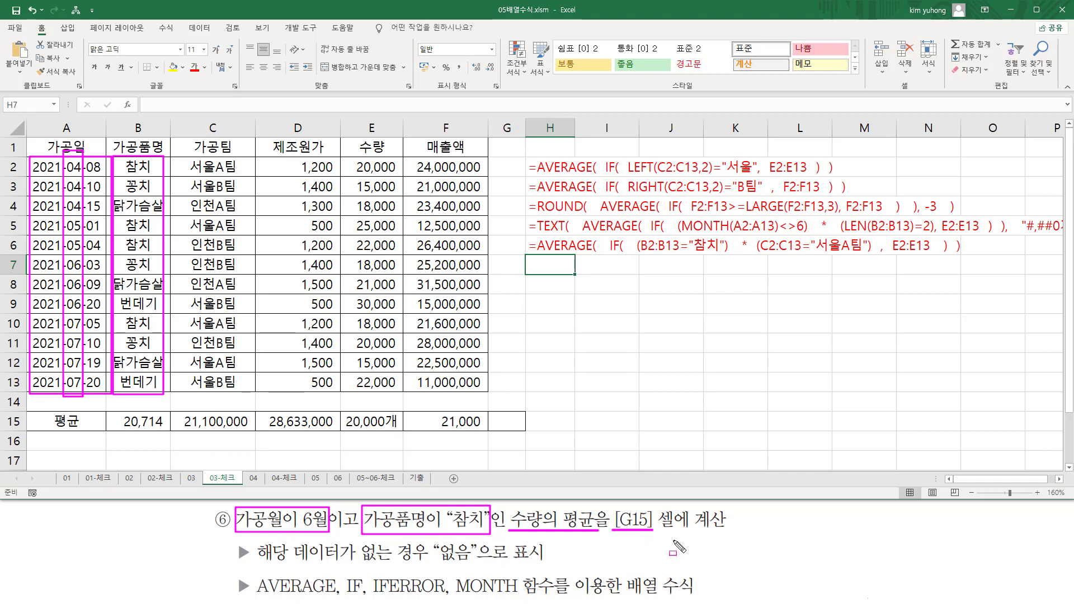
pyautogui.press('Escape')
# Start an AVERAGE formula with a nested IF function in cell G15
pyautogui.click(507, 422)
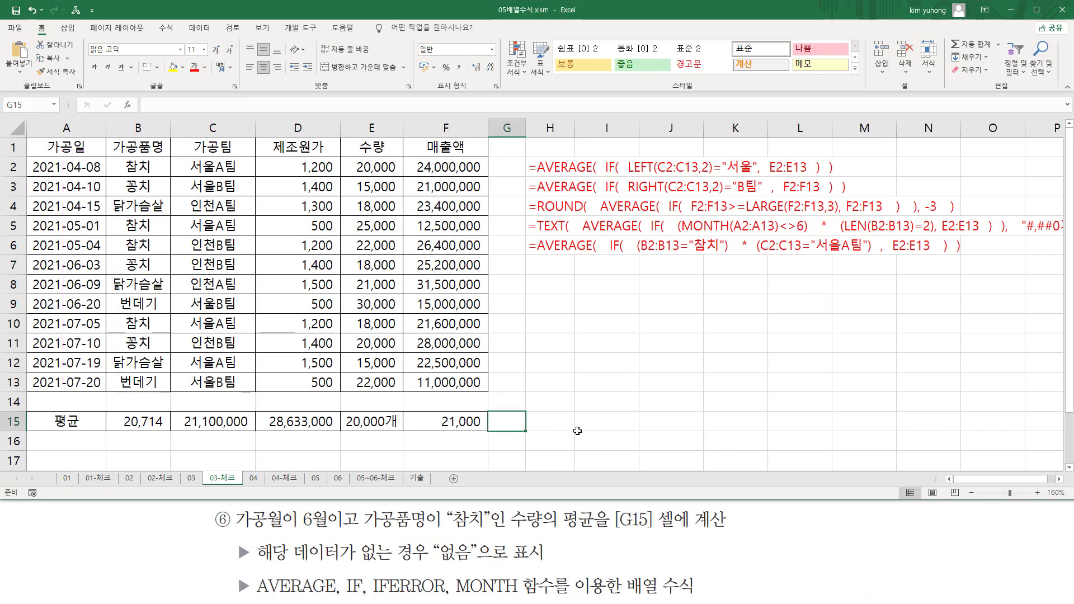
pyautogui.write('=')
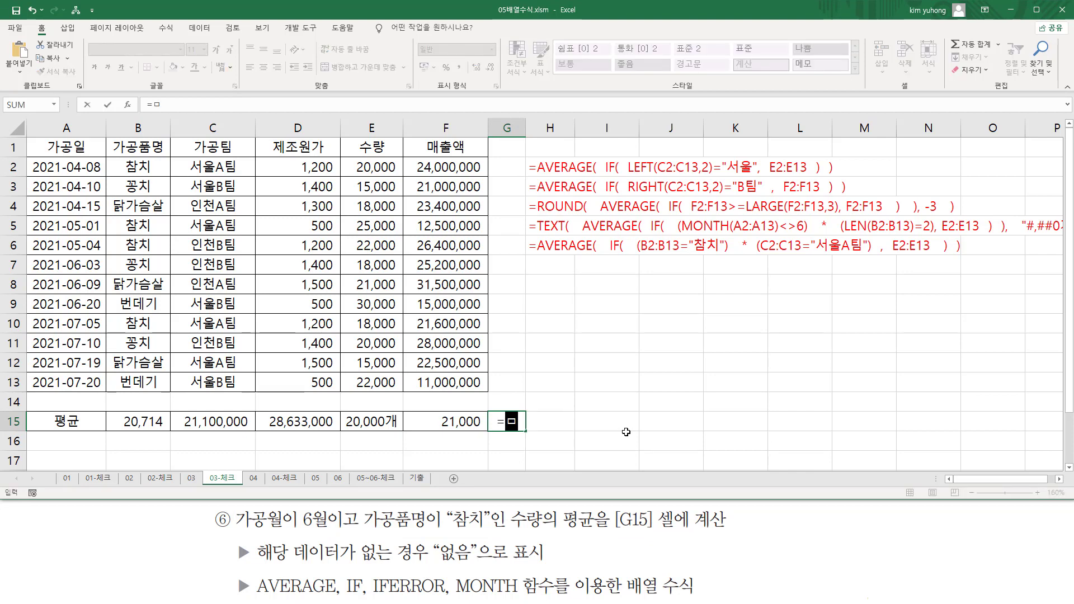
pyautogui.write('aver')
pyautogui.press('Tab')
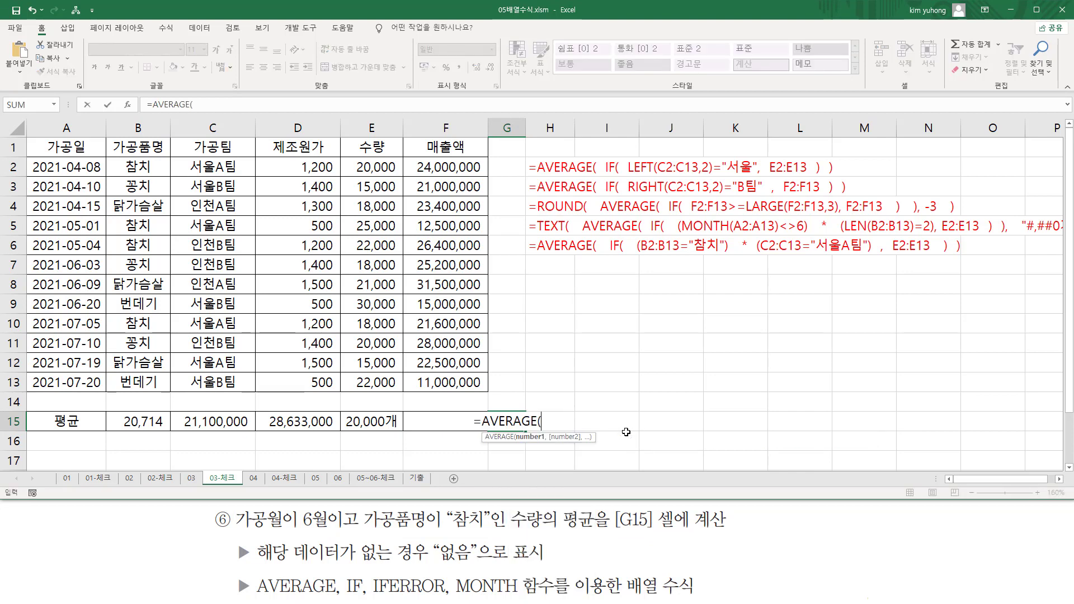
pyautogui.write('if')
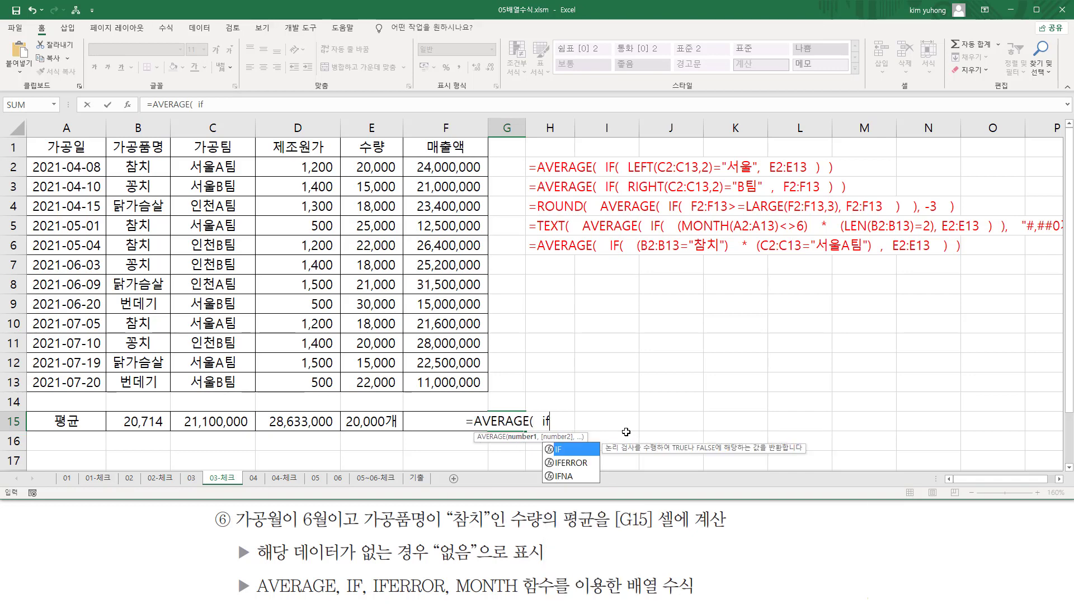
pyautogui.write('(')
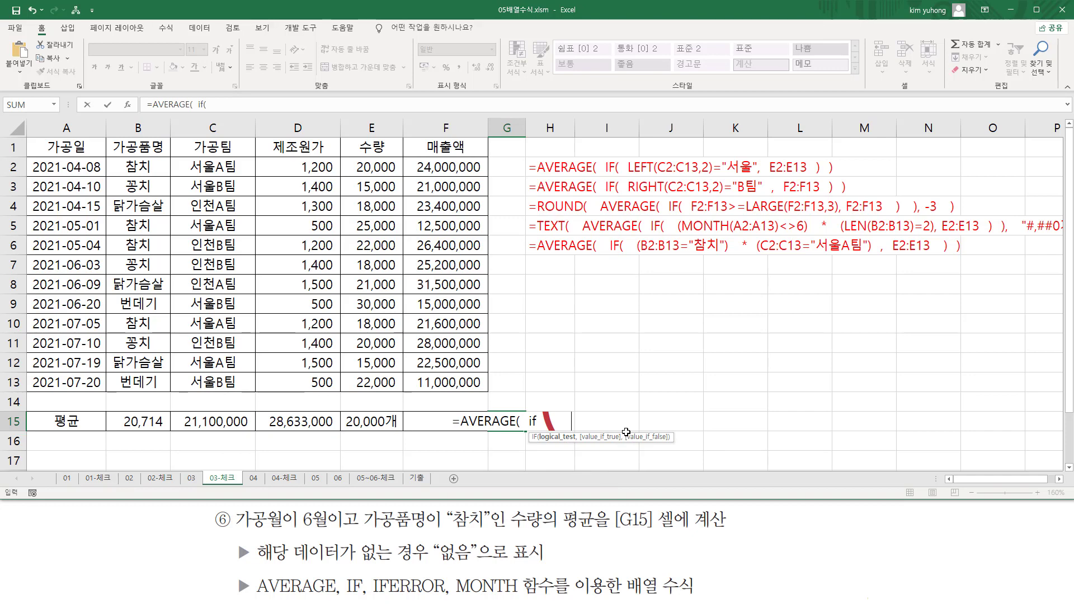
# Enter the parenthesized condition MONTH(A2:A13)=6 as the first part of IF's logical test in G15
pyautogui.press('Escape')
pyautogui.write('(')
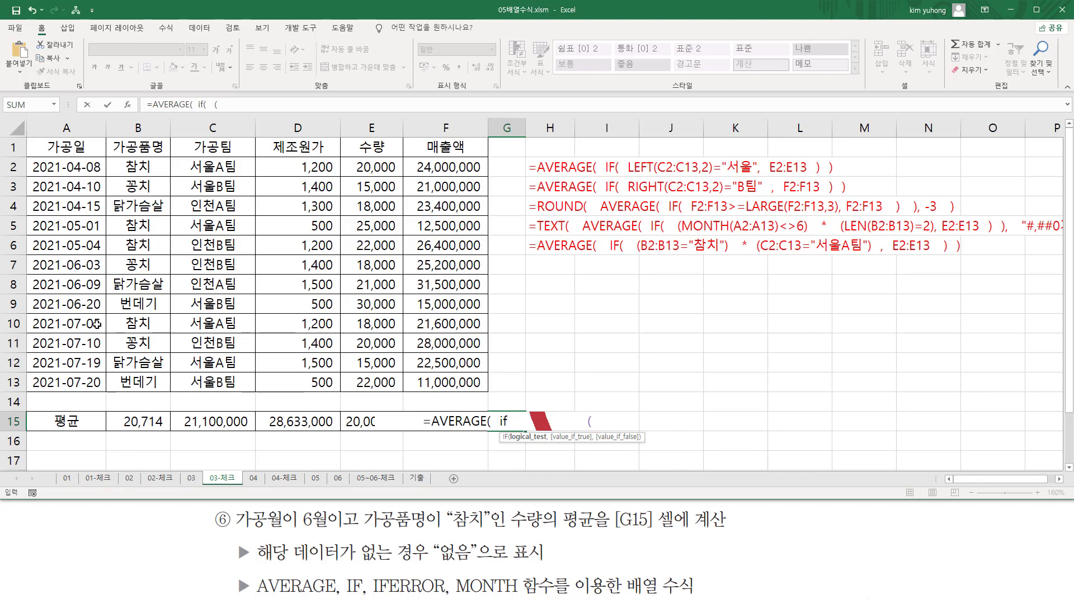
pyautogui.write('MONTH(')
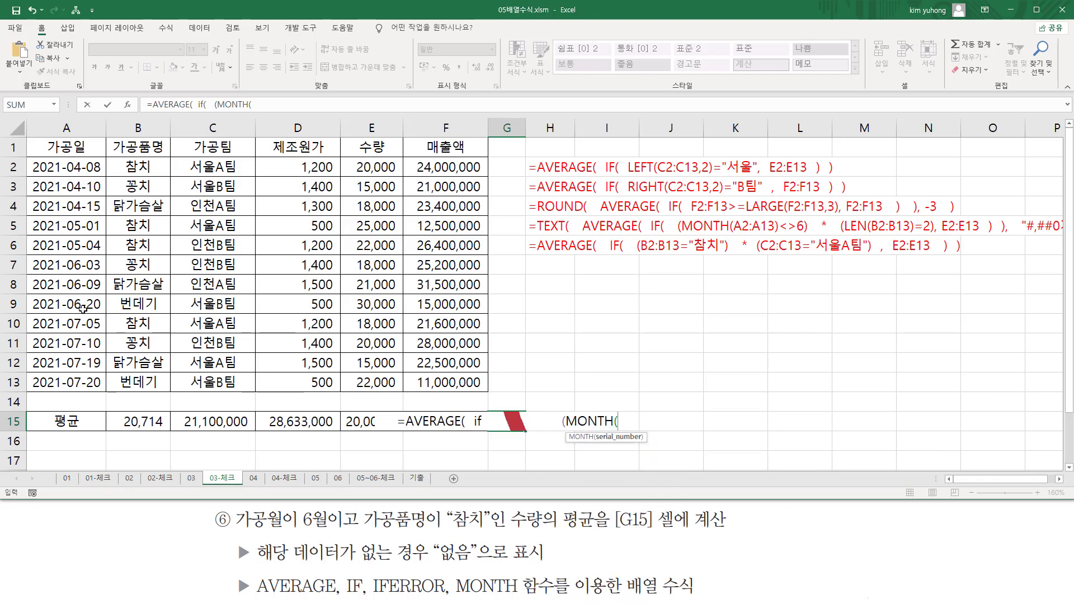
pyautogui.moveTo(84, 168); pyautogui.dragTo(90, 378)
pyautogui.write(')')
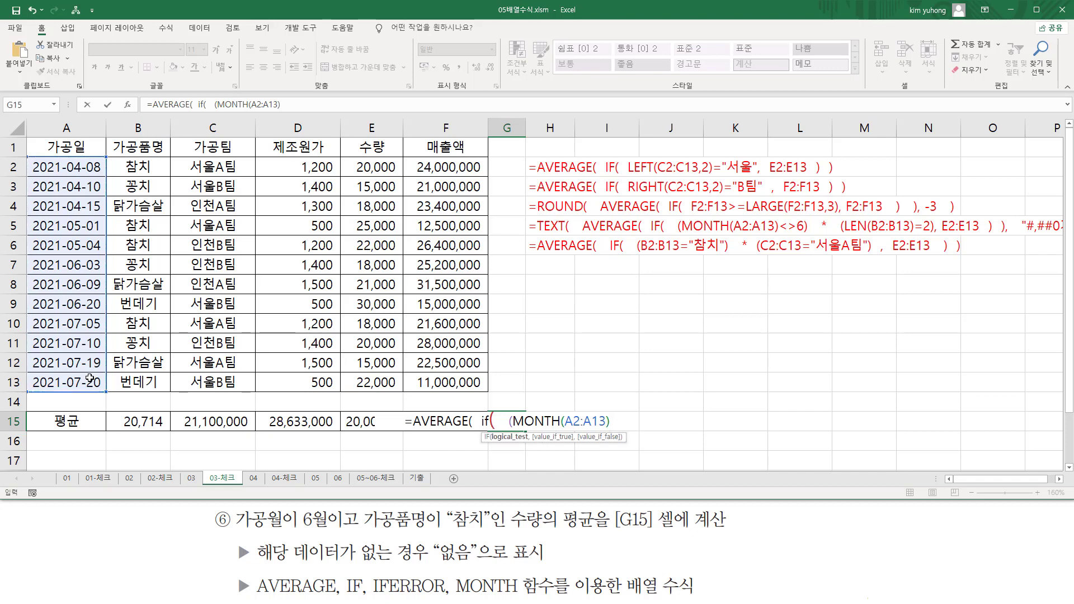
pyautogui.write('=6')
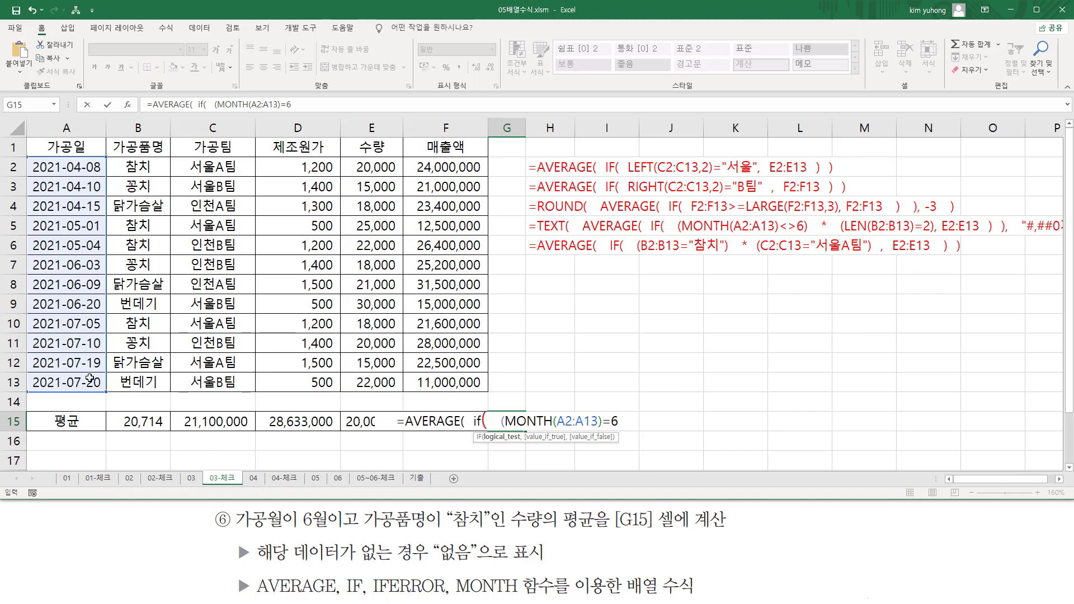
pyautogui.write(')')
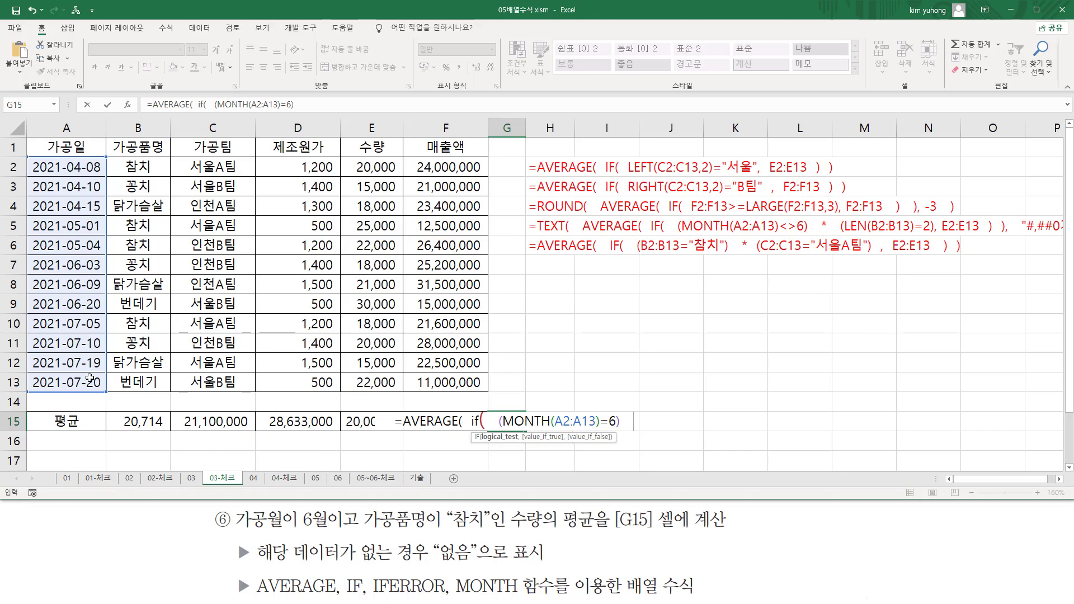
# Multiply G15's month condition by a second parenthesized condition, B2:B13="참치"
pyautogui.write('   * ')
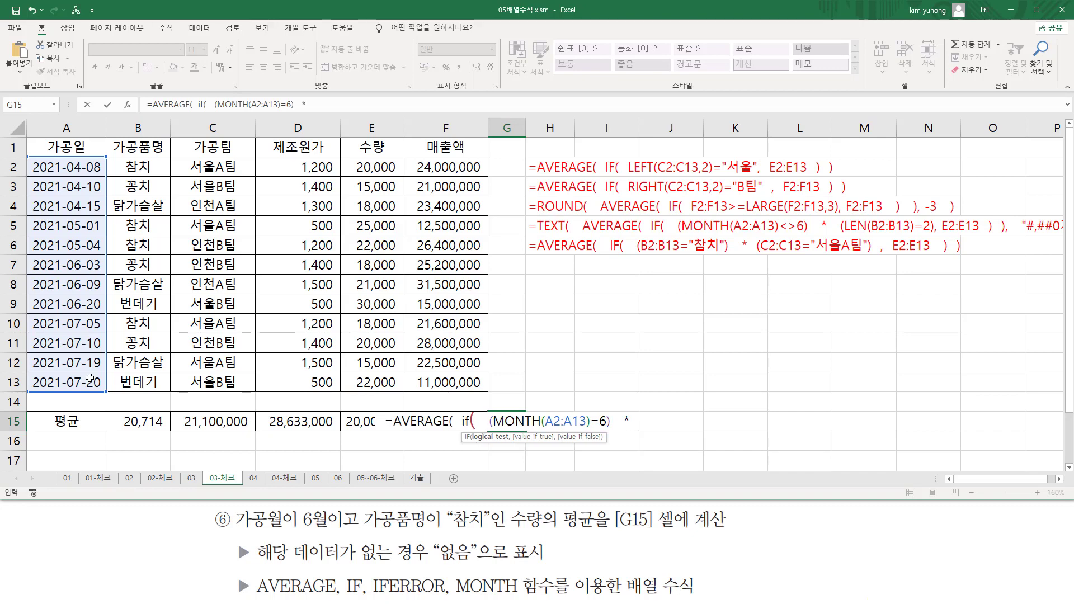
pyautogui.write('(')
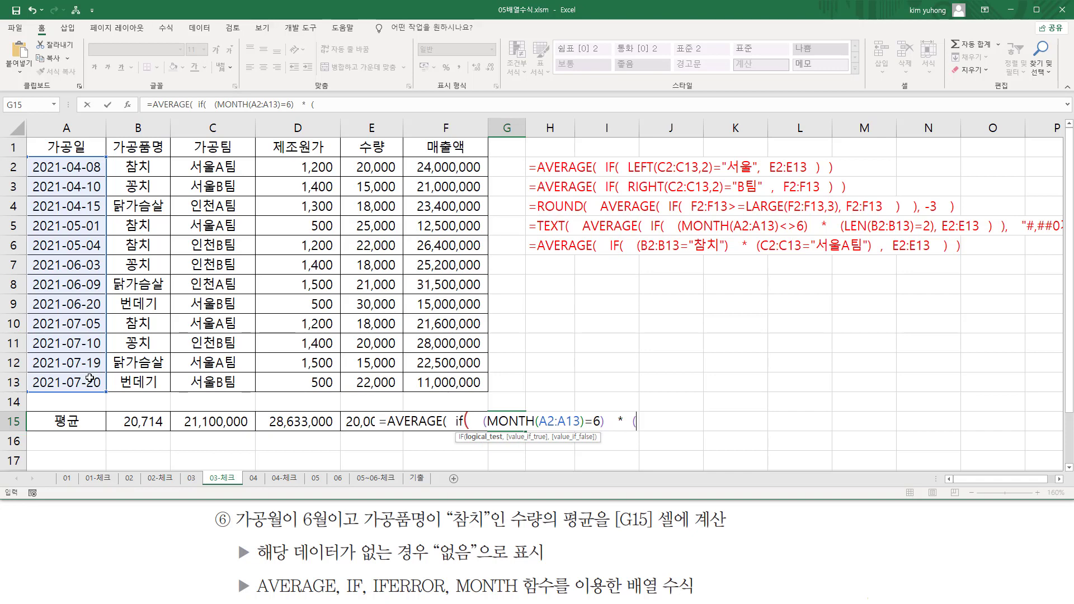
pyautogui.moveTo(142, 167); pyautogui.dragTo(157, 379)
pyautogui.write('=')
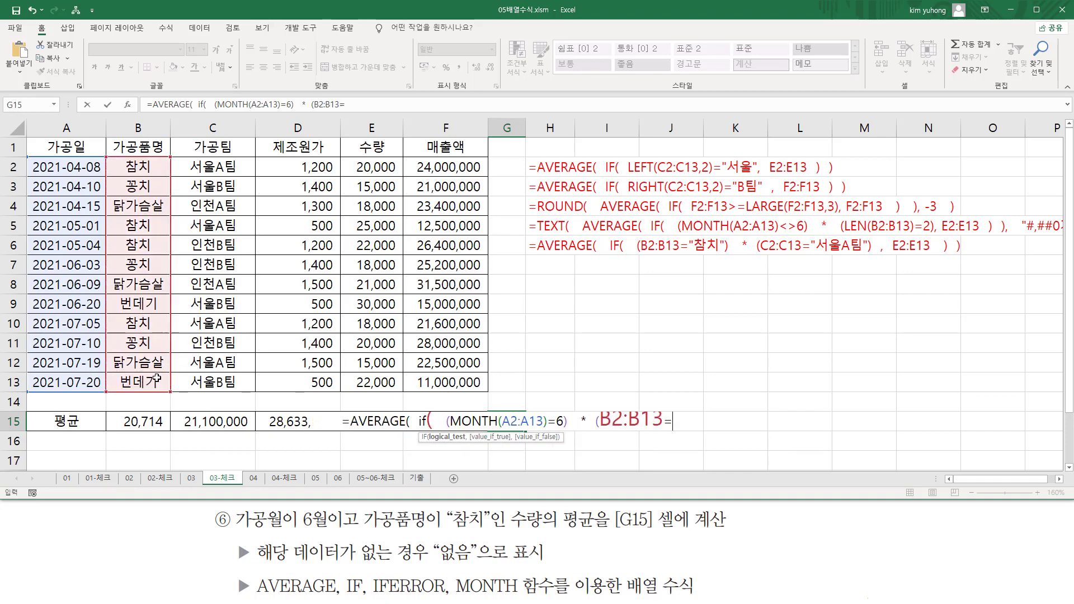
pyautogui.write('"참치"')
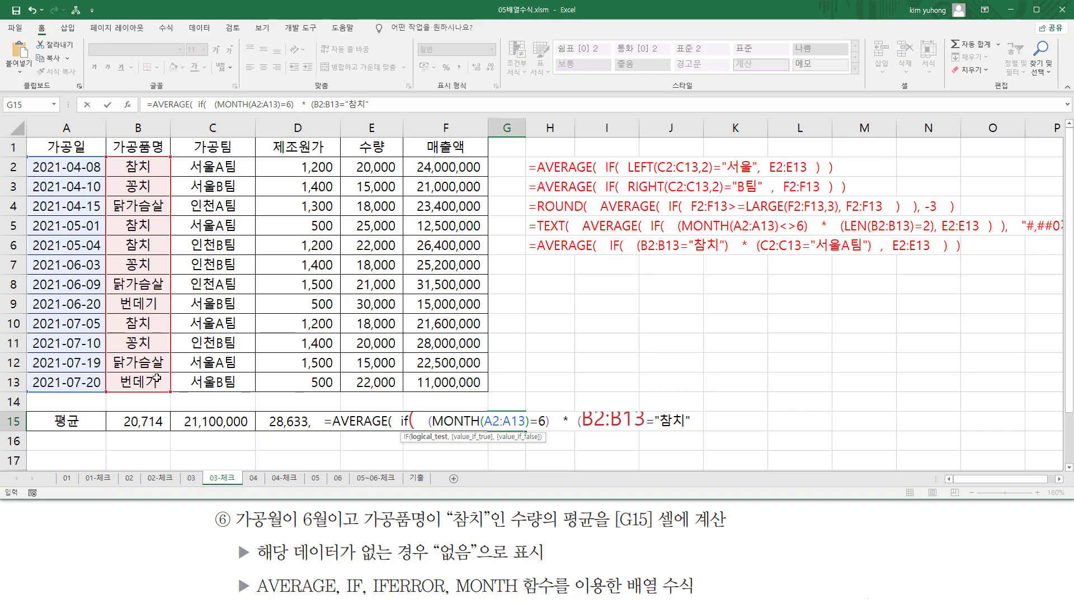
pyautogui.write(')')
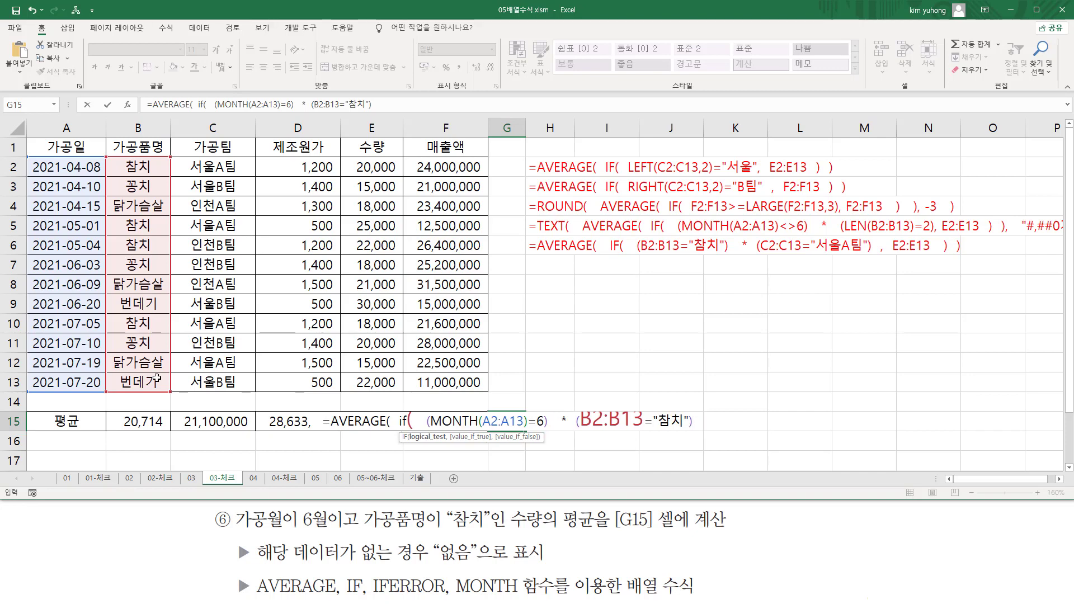
# Set E2:E13 as the true value of G15's IF, close both functions and commit the formula as an array formula
pyautogui.write('   ,')
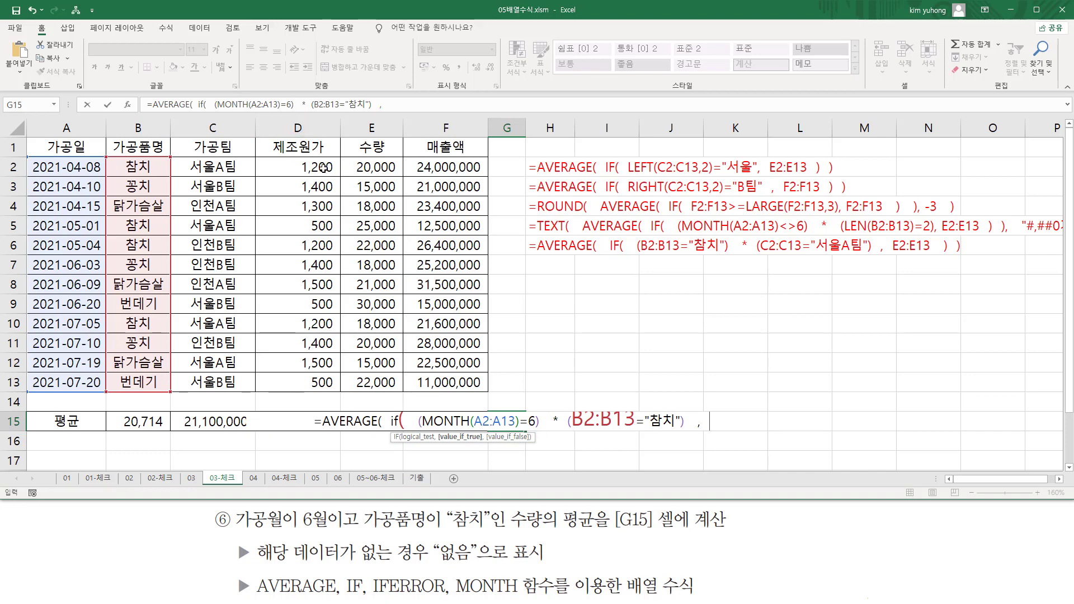
pyautogui.moveTo(362, 168); pyautogui.dragTo(363, 383)
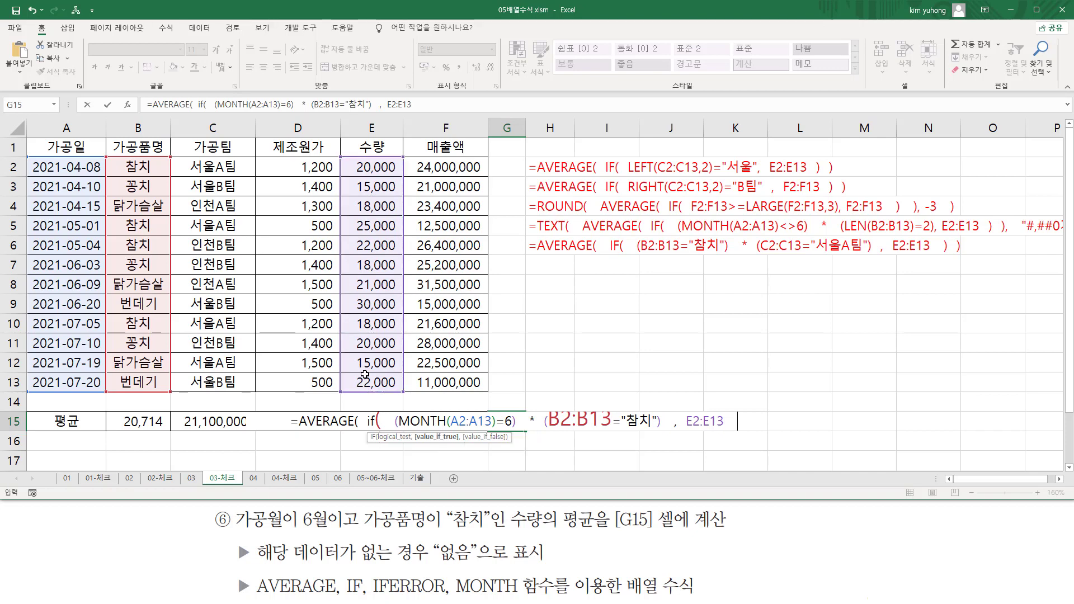
pyautogui.write(')')
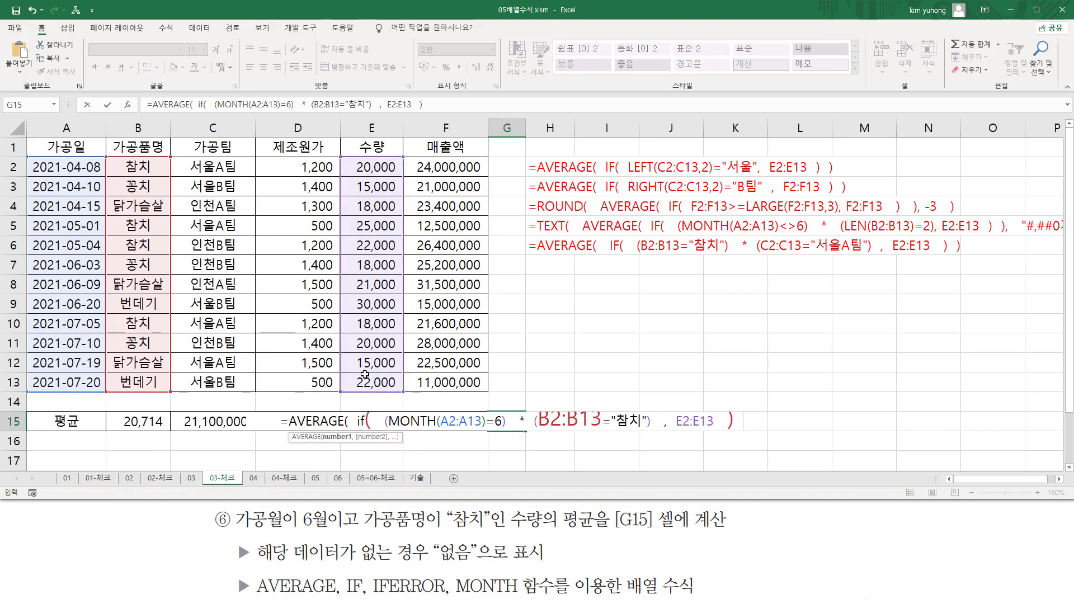
pyautogui.write('  )')
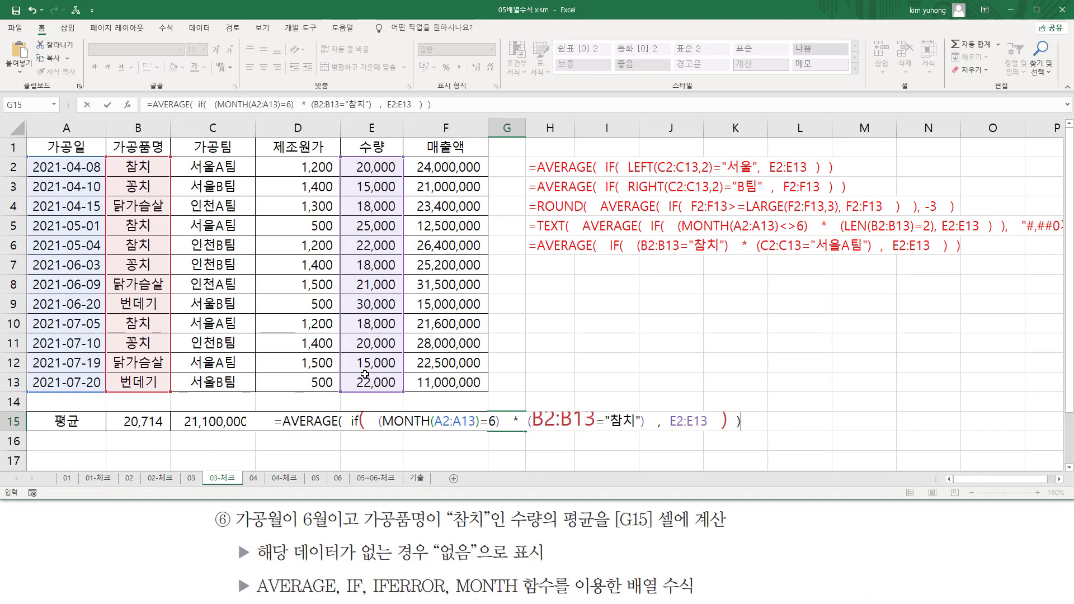
pyautogui.hotkey('ctrl', 'shift', 'Return')
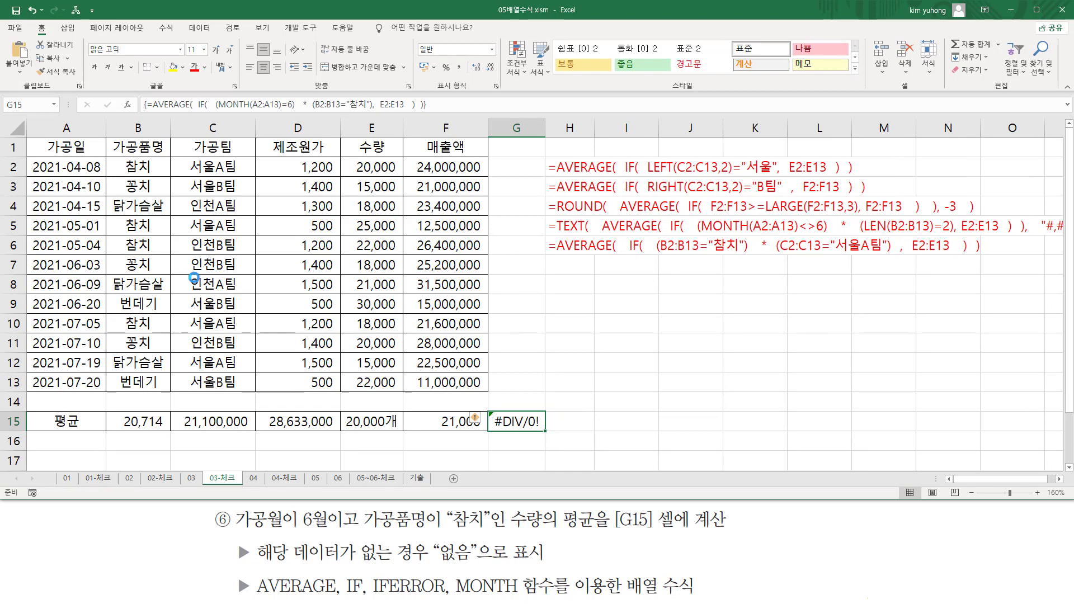
pyautogui.moveTo(232, 531); pyautogui.dragTo(327, 534)
pyautogui.moveTo(66, 254)
pyautogui.mouseDown()
pyautogui.moveTo(88, 325)
pyautogui.moveTo(85, 316)
pyautogui.mouseUp()
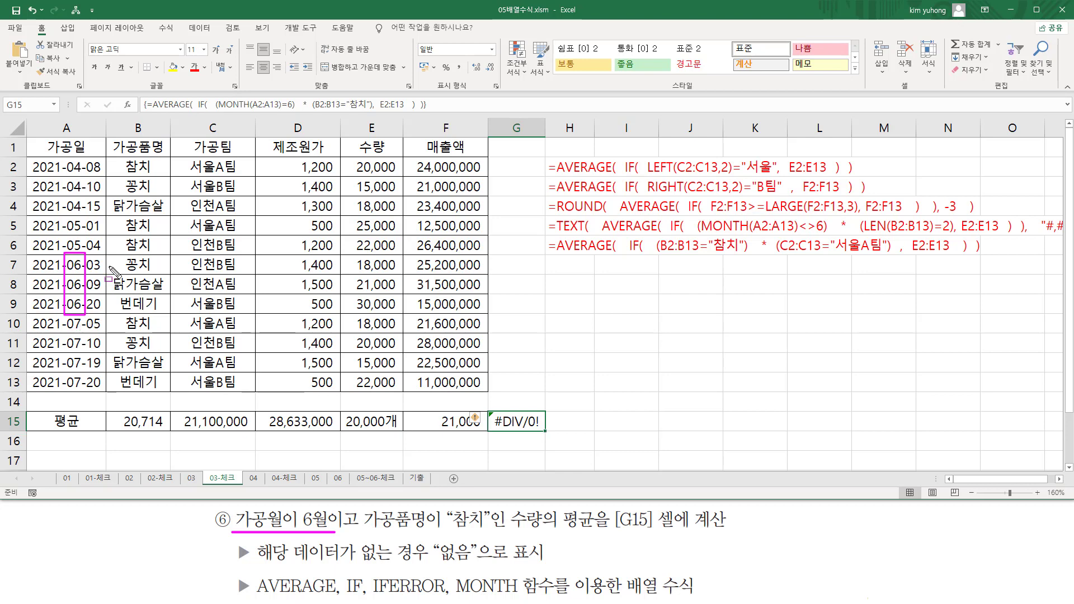
pyautogui.moveTo(107, 251)
pyautogui.mouseDown()
pyautogui.moveTo(123, 296)
pyautogui.moveTo(169, 314)
pyautogui.mouseUp()
pyautogui.moveTo(450, 529); pyautogui.dragTo(488, 529)
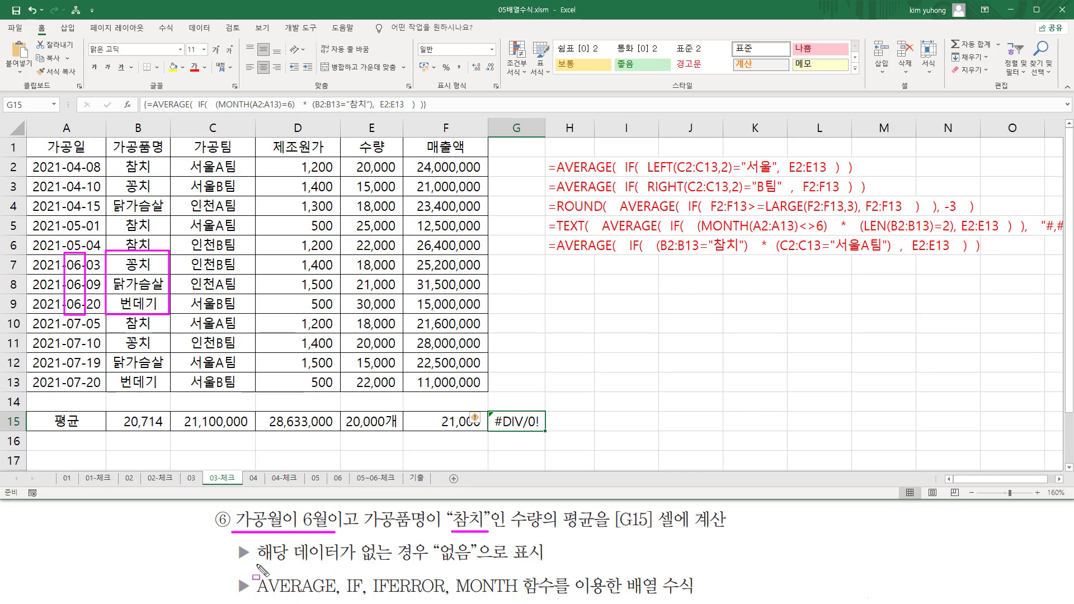
pyautogui.moveTo(254, 565); pyautogui.dragTo(478, 566)
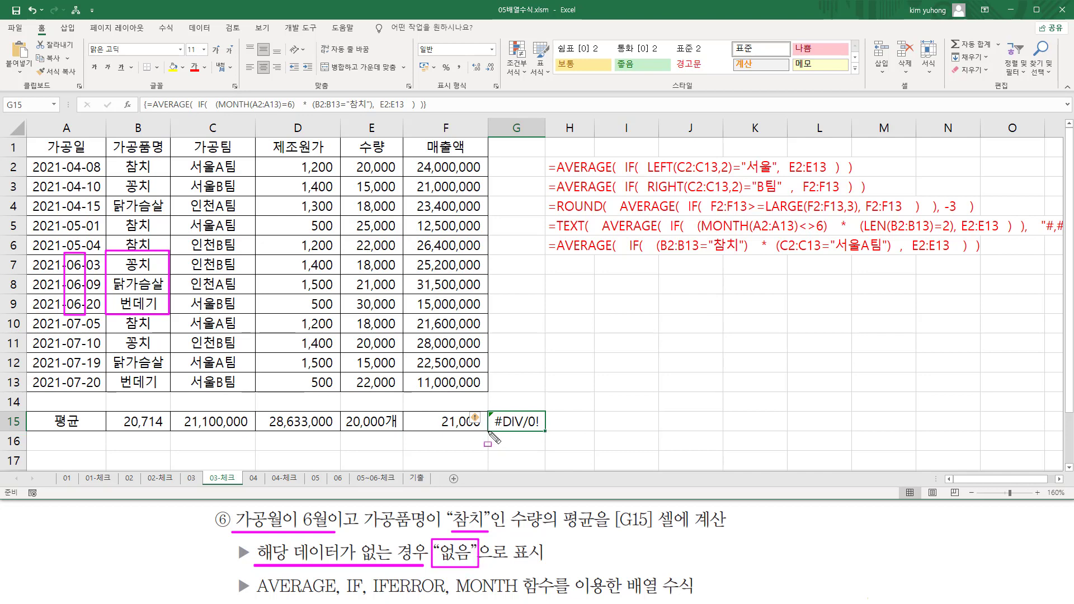
pyautogui.moveTo(488, 429); pyautogui.dragTo(544, 430)
pyautogui.moveTo(371, 596); pyautogui.dragTo(440, 597)
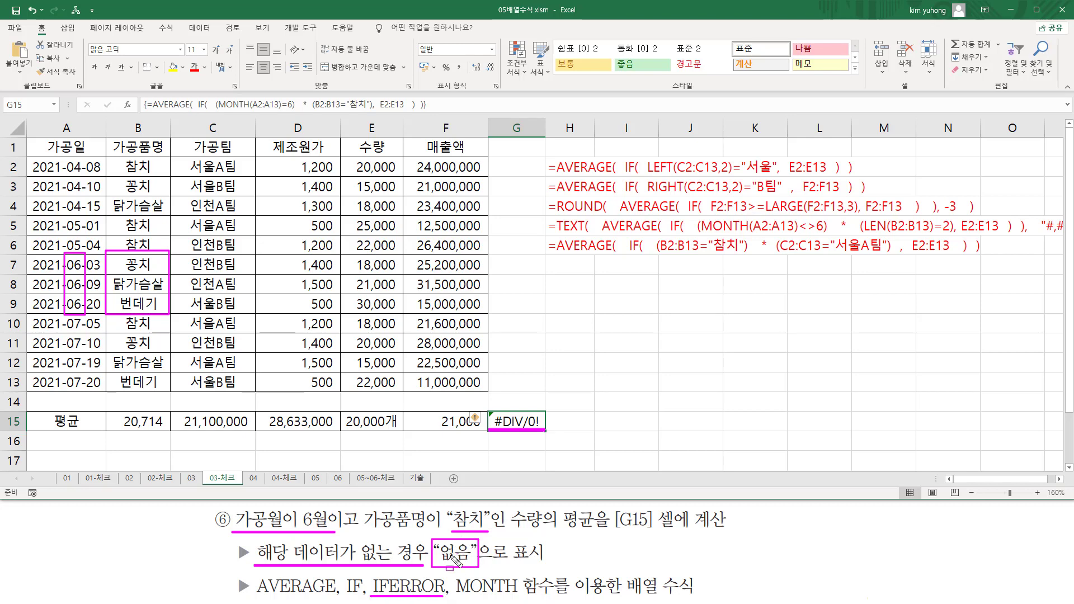
pyautogui.press('Escape')
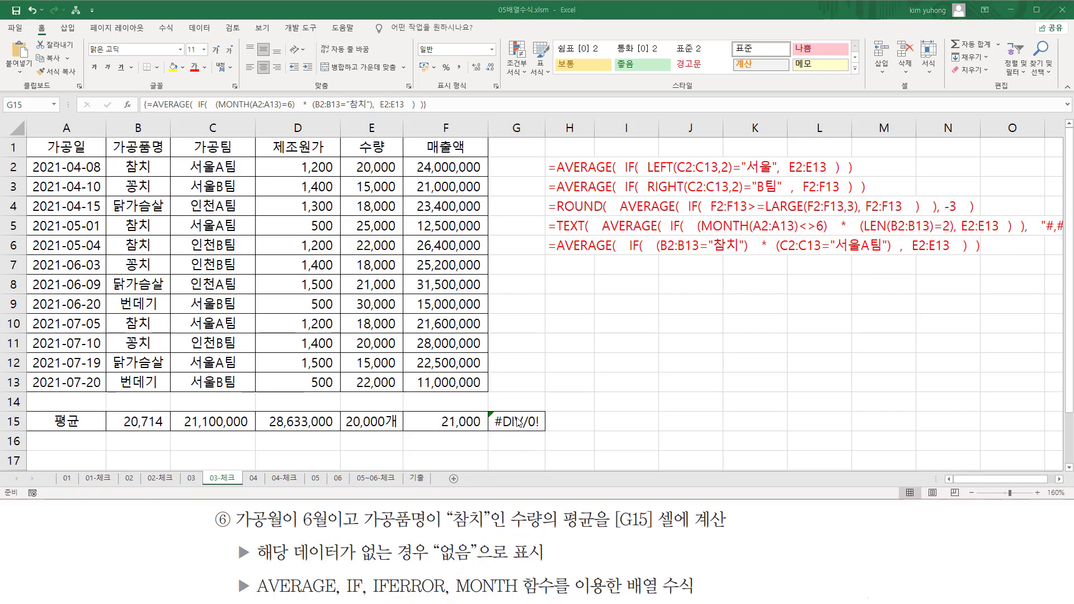
# Insert the IFERROR function before AVERAGE in G15's formula, keeping the existing average expression as its first argument
pyautogui.doubleClick(519, 421)
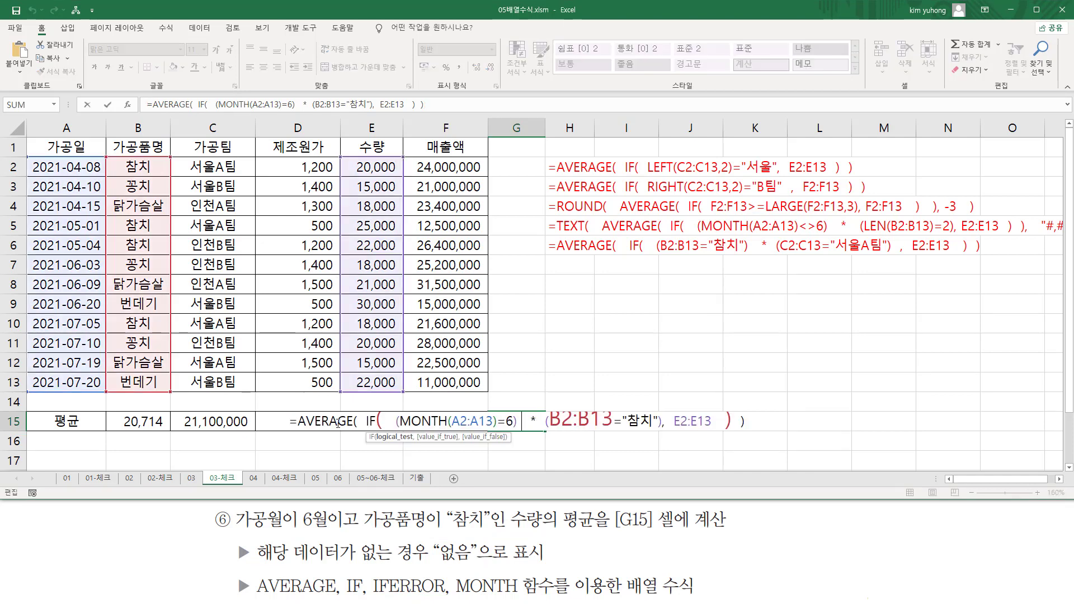
pyautogui.click(300, 422)
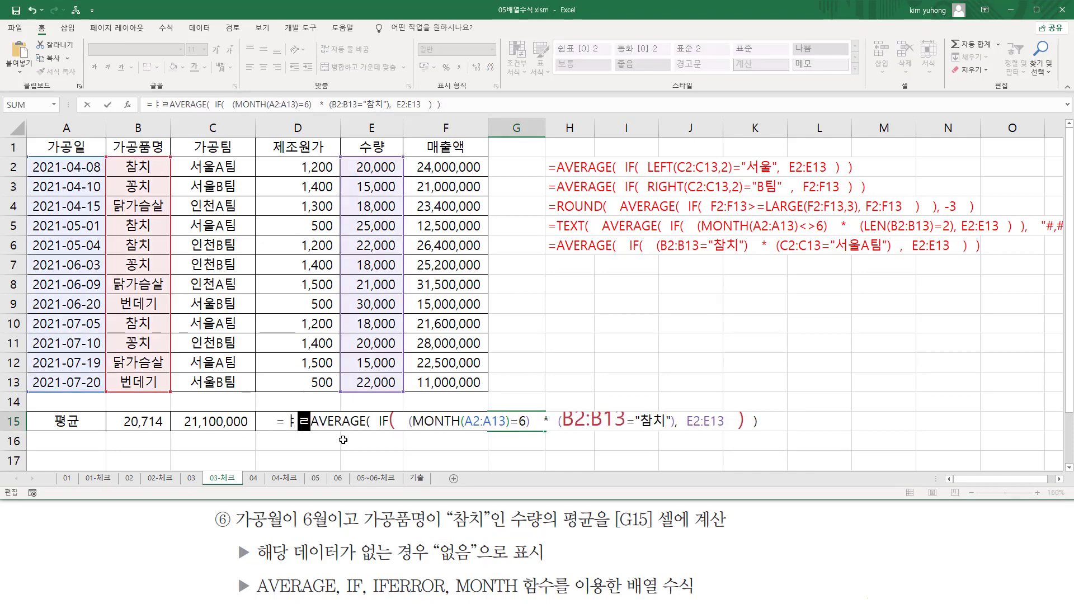
pyautogui.write('ife')
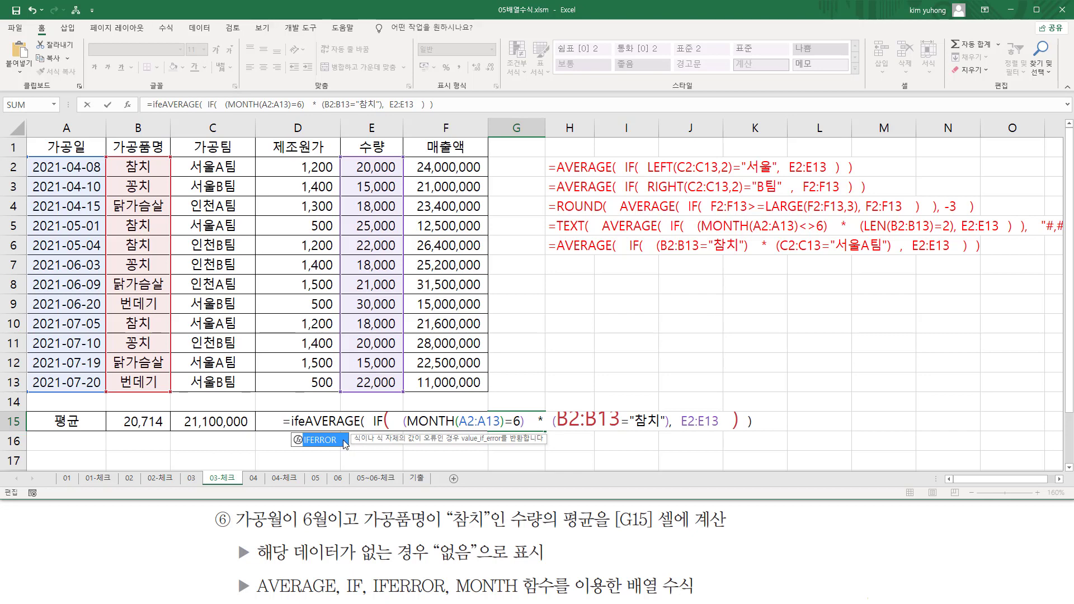
pyautogui.doubleClick(343, 439)
pyautogui.hotkey('shift', 'End')
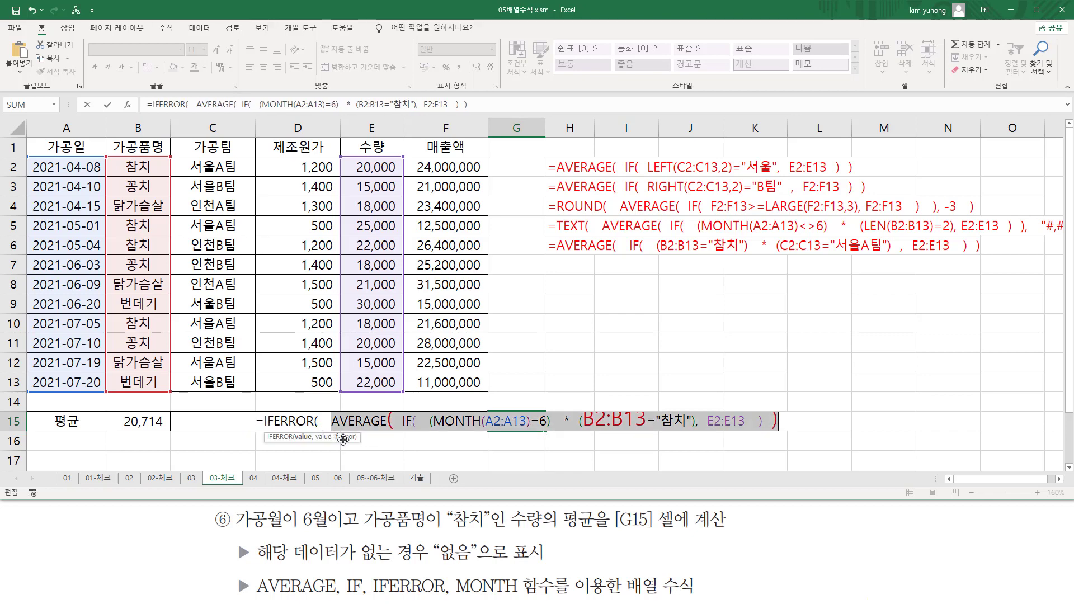
pyautogui.press('End')
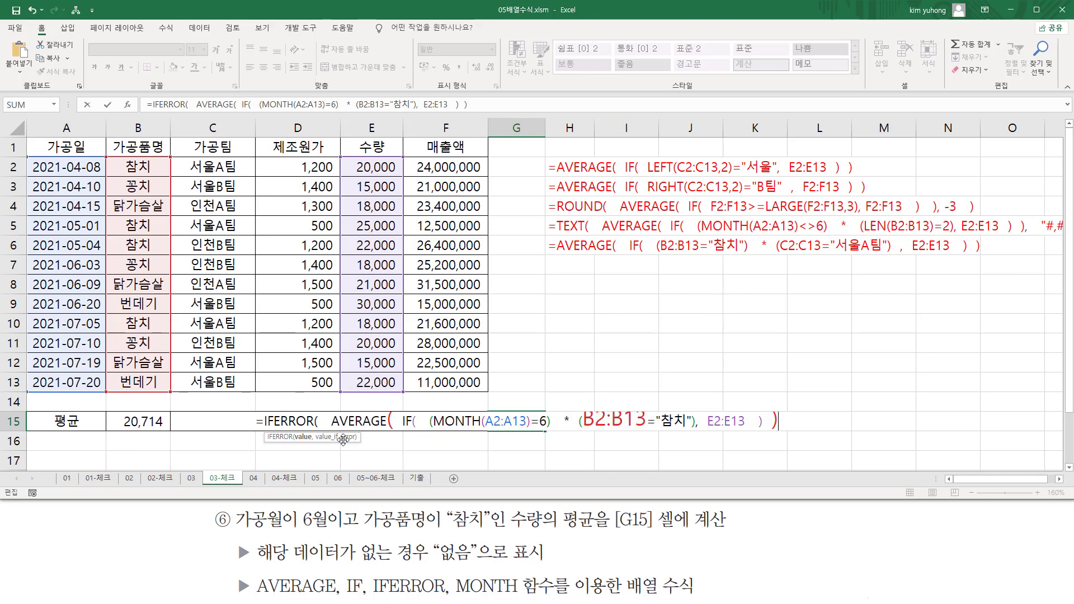
# Set "없음" as IFERROR's error value in G15, close the function and commit the formula as an array formula
pyautogui.write(',  "')
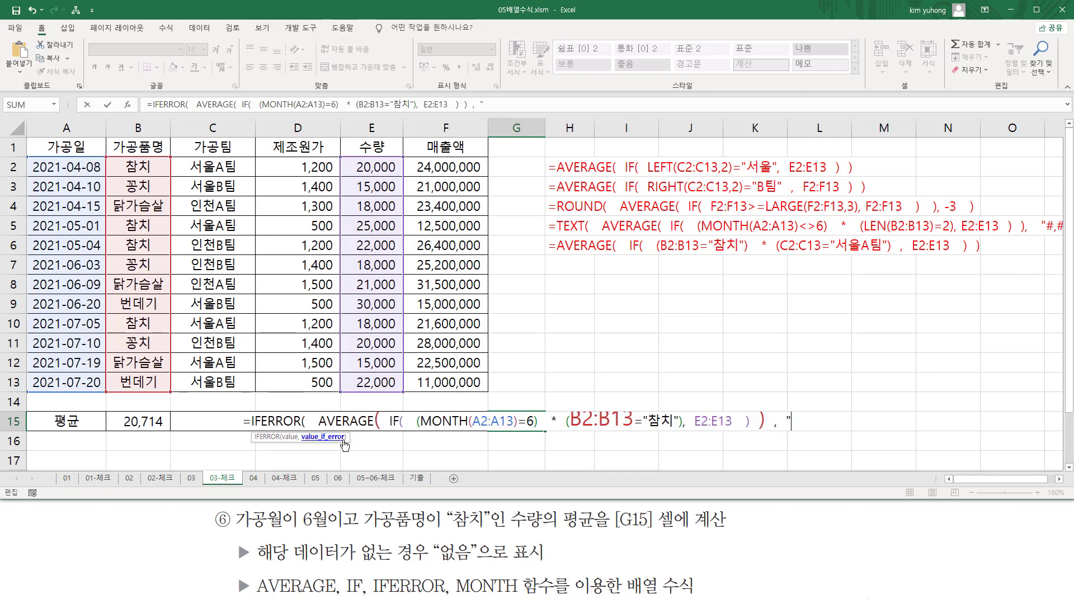
pyautogui.write('없으')
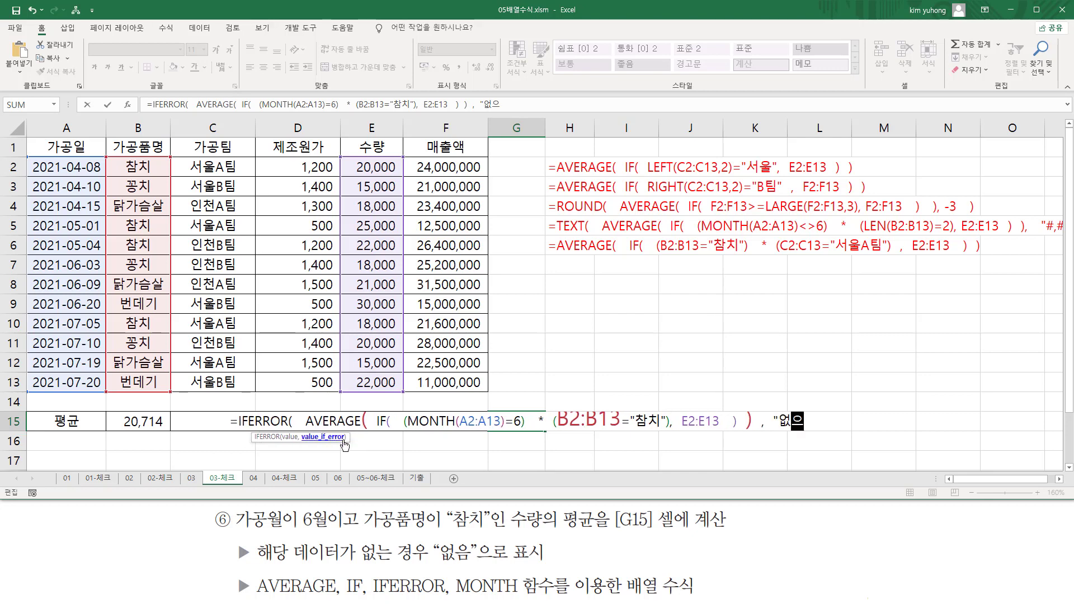
pyautogui.write('음"')
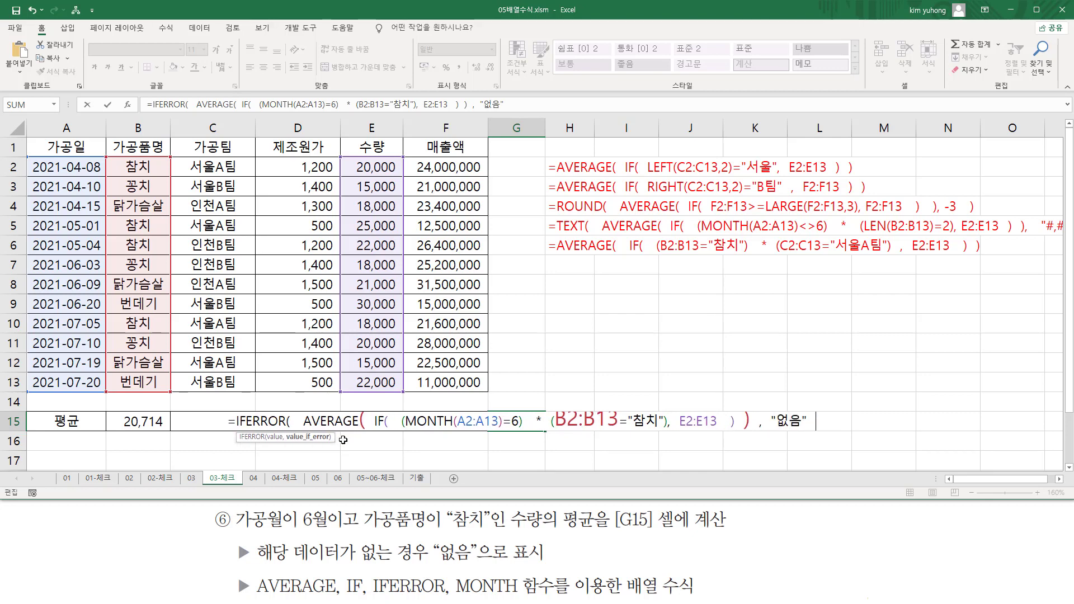
pyautogui.write(' )')
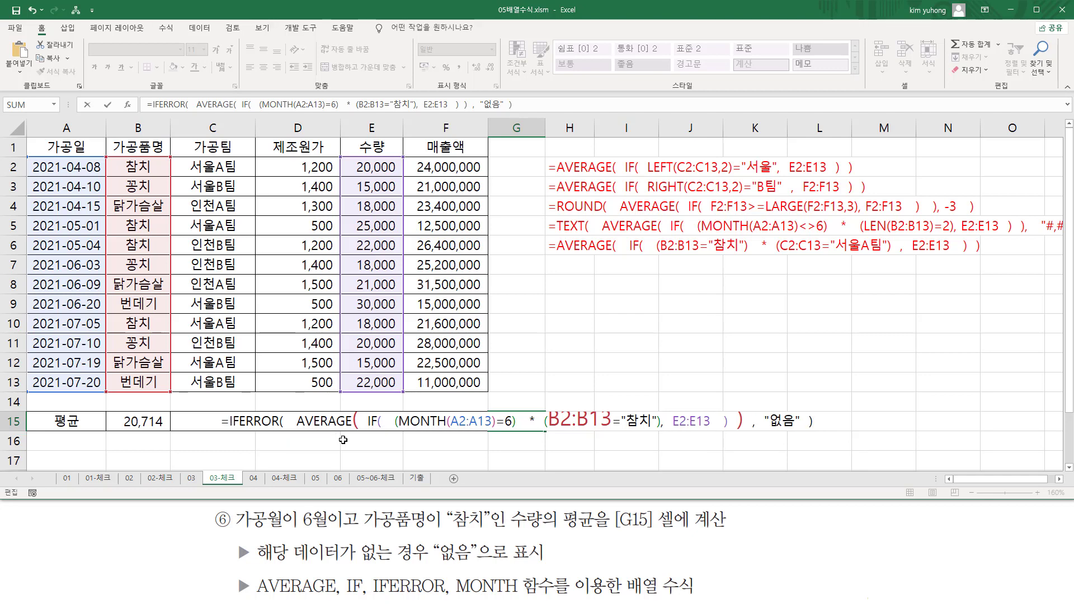
pyautogui.hotkey('ctrl', 'shift', 'Return')
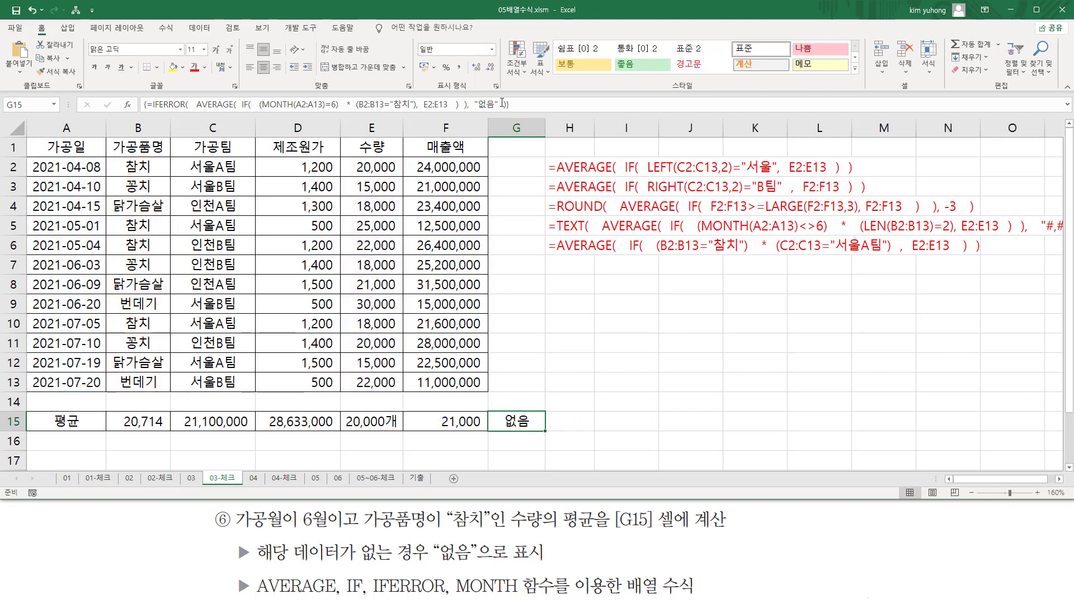
# Record G15's complete IFERROR formula as text in cell H7, below the other recorded formulas
pyautogui.click(582, 266)
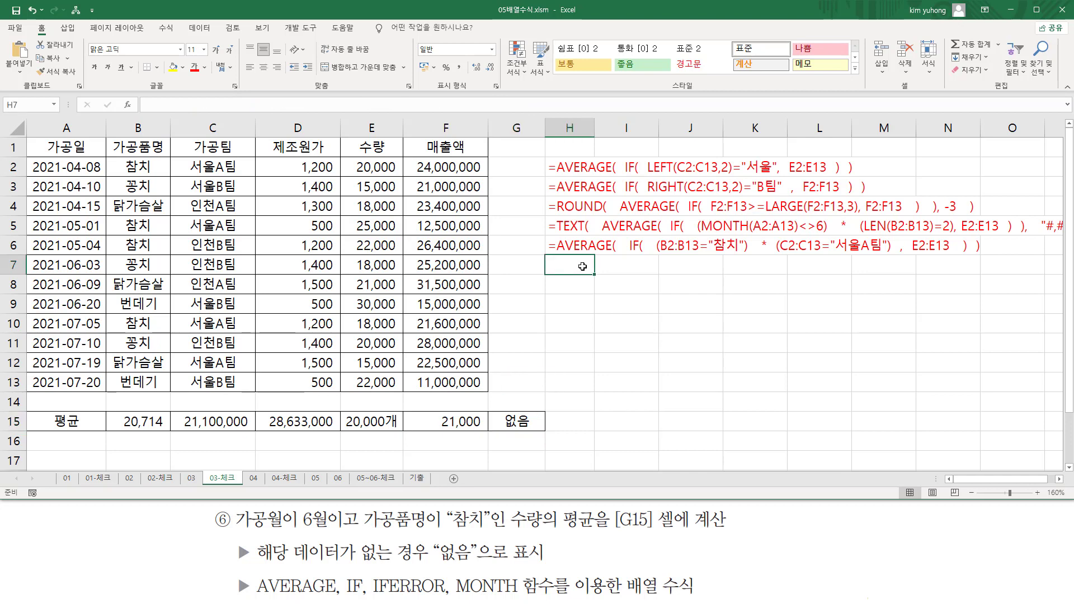
pyautogui.hotkey('ctrl', 'v')
pyautogui.press('Return')
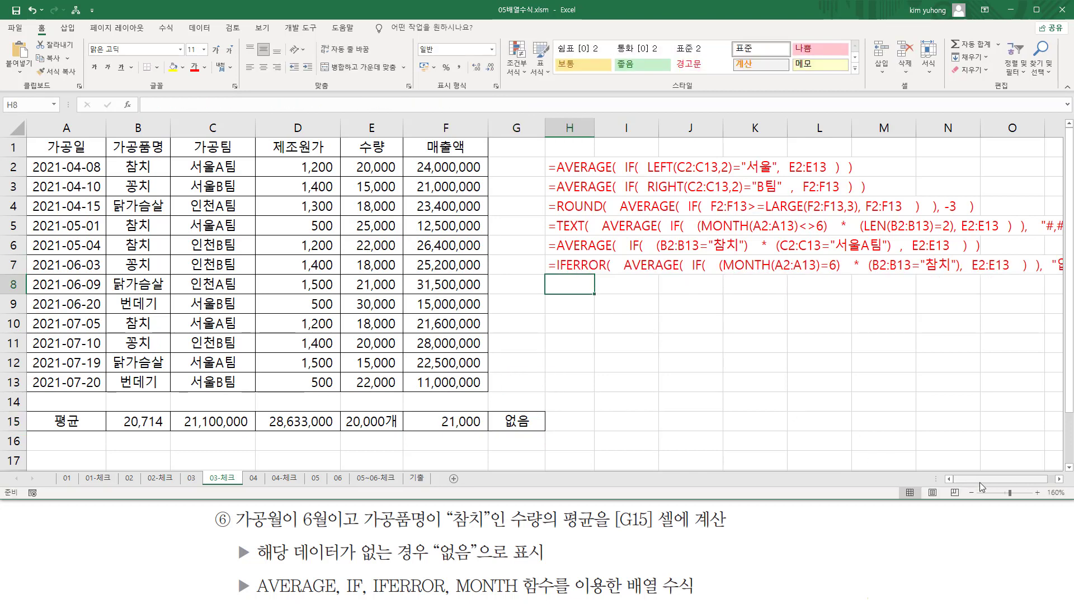
pyautogui.moveTo(979, 481); pyautogui.dragTo(986, 481)
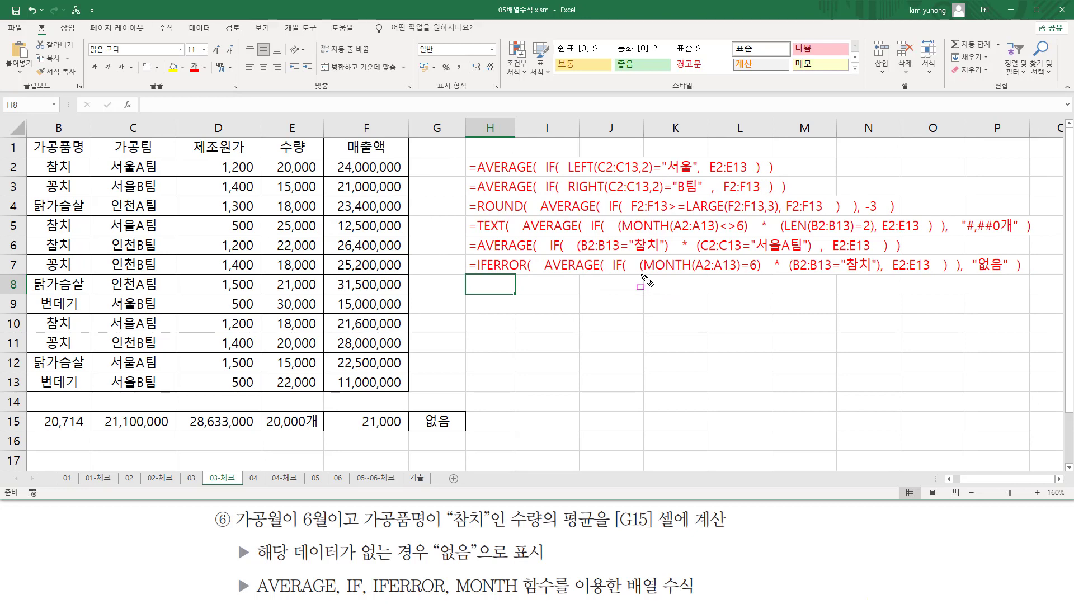
pyautogui.moveTo(640, 274); pyautogui.dragTo(881, 274)
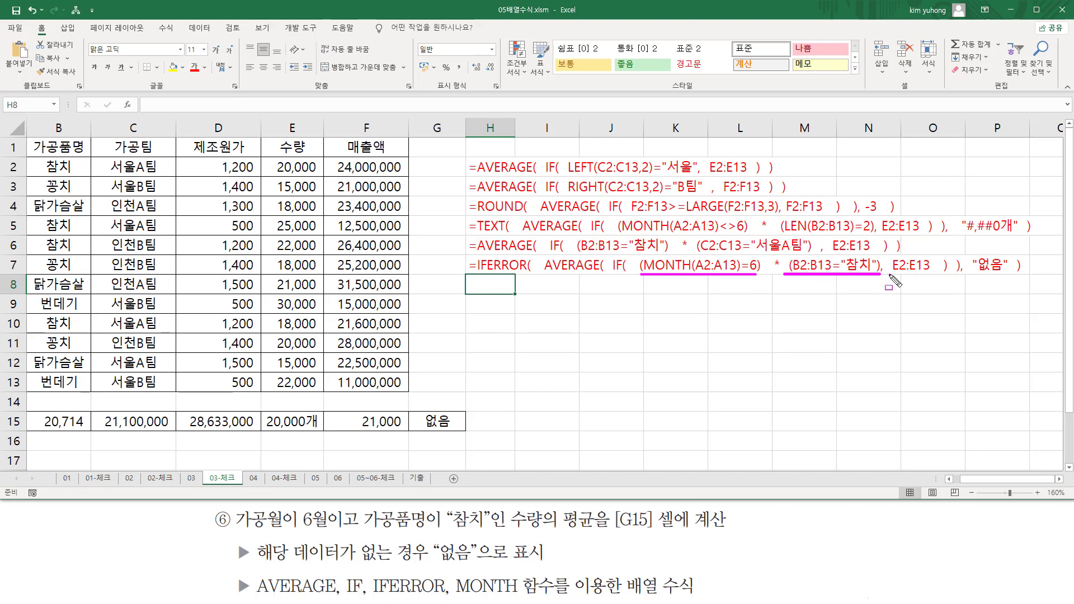
pyautogui.moveTo(890, 275); pyautogui.dragTo(934, 257)
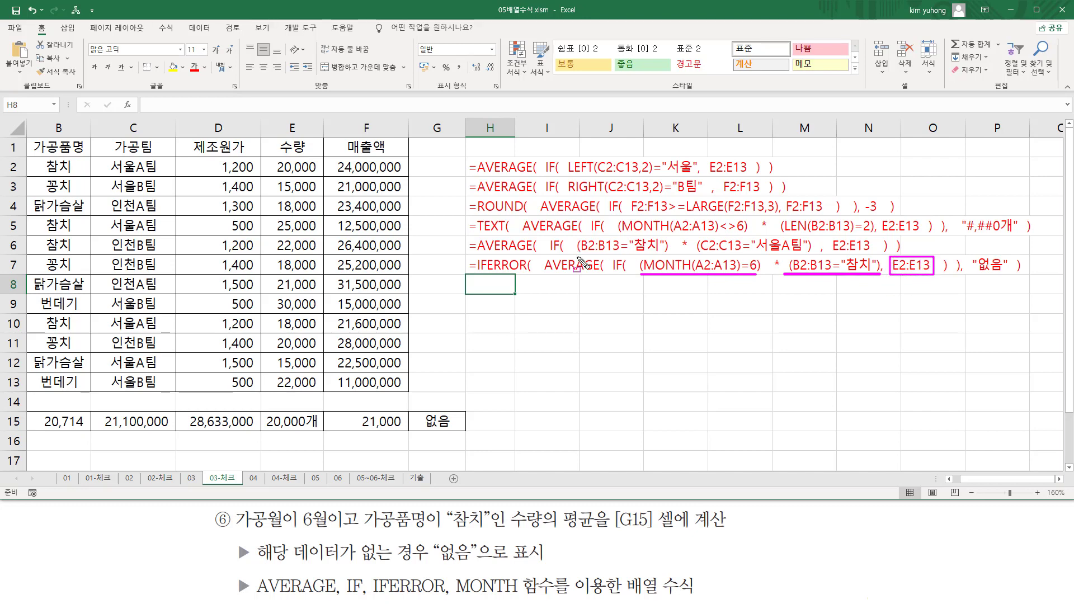
pyautogui.moveTo(541, 252)
pyautogui.mouseDown()
pyautogui.moveTo(621, 281)
pyautogui.moveTo(957, 281)
pyautogui.mouseUp()
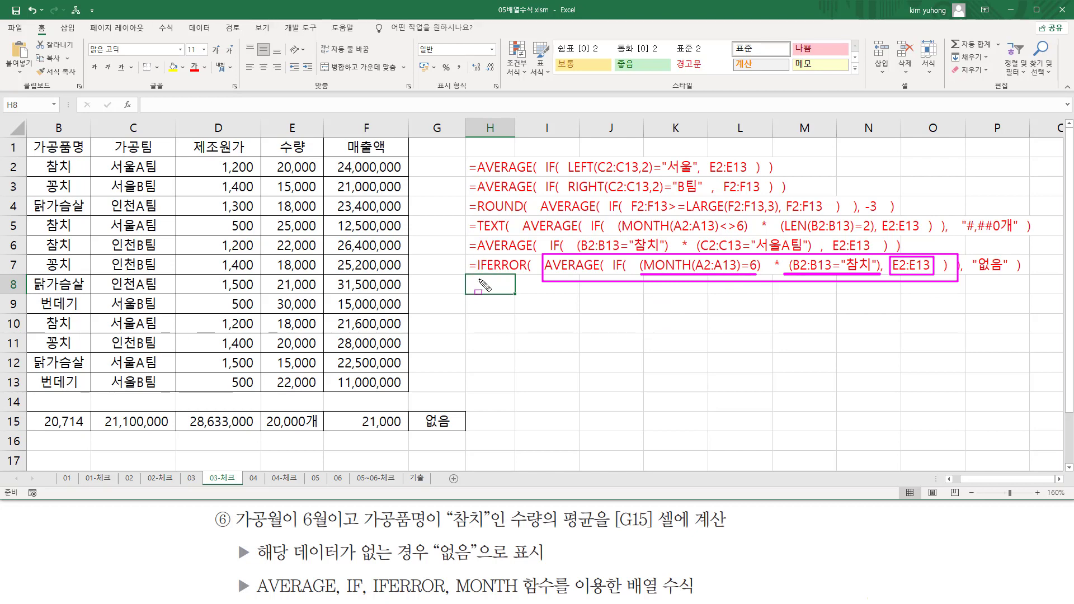
pyautogui.moveTo(478, 274); pyautogui.dragTo(526, 274)
pyautogui.moveTo(973, 275); pyautogui.dragTo(1011, 274)
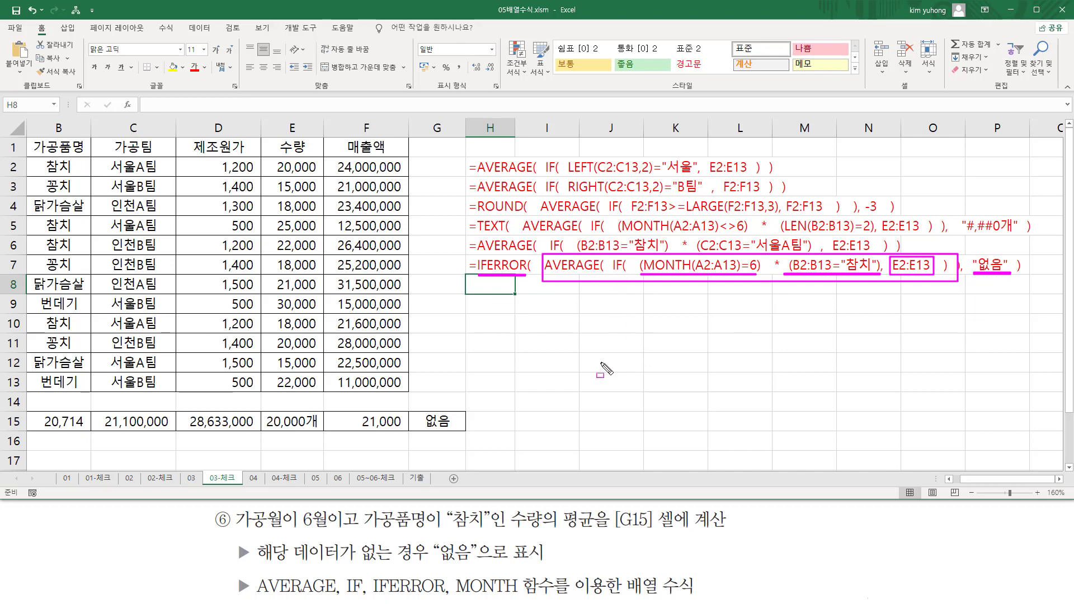
pyautogui.press('Escape')
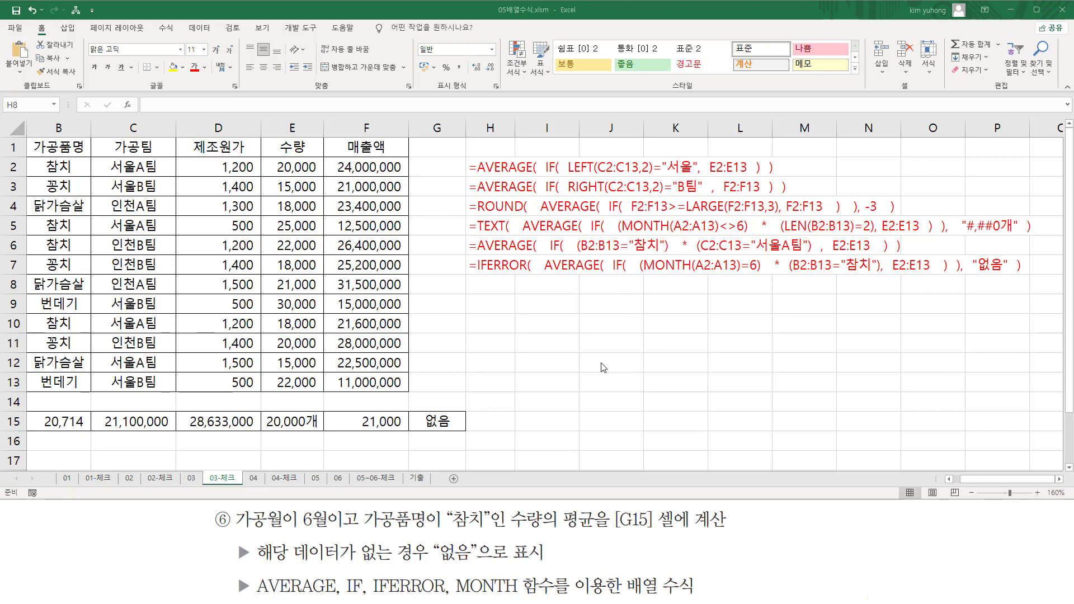